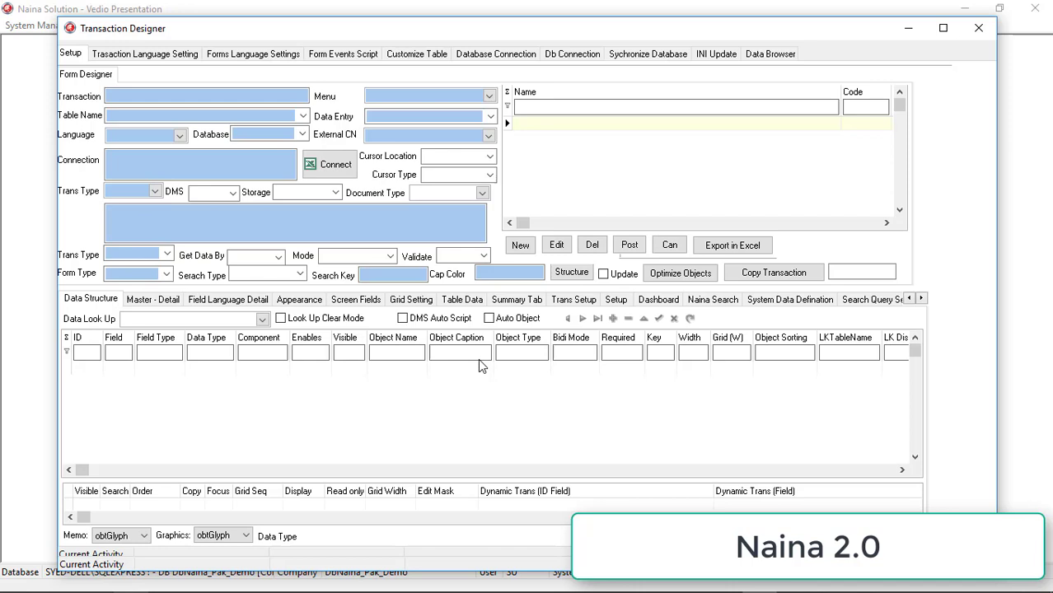
# Step: Create a new transaction named Material Form under the Demo Forms menu and save it
pyautogui.click(522, 246)
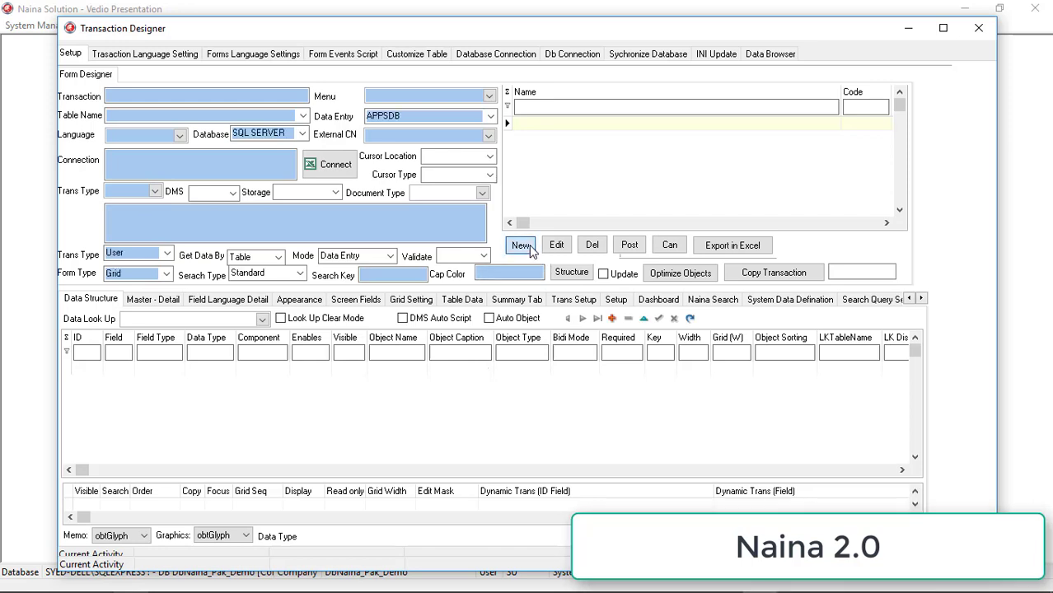
pyautogui.click(245, 98)
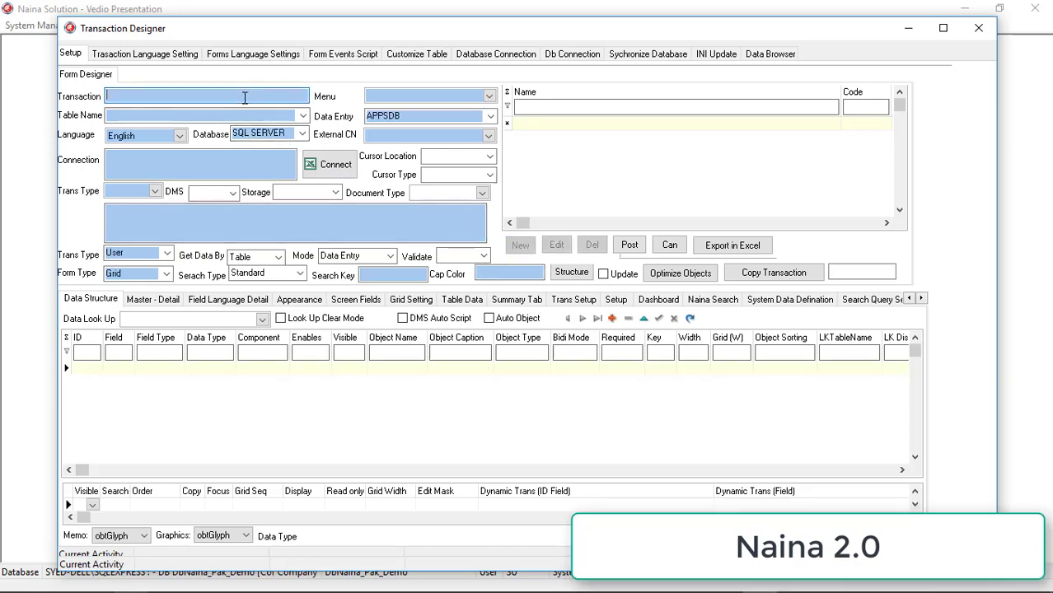
pyautogui.write('Material Form')
pyautogui.click(489, 96)
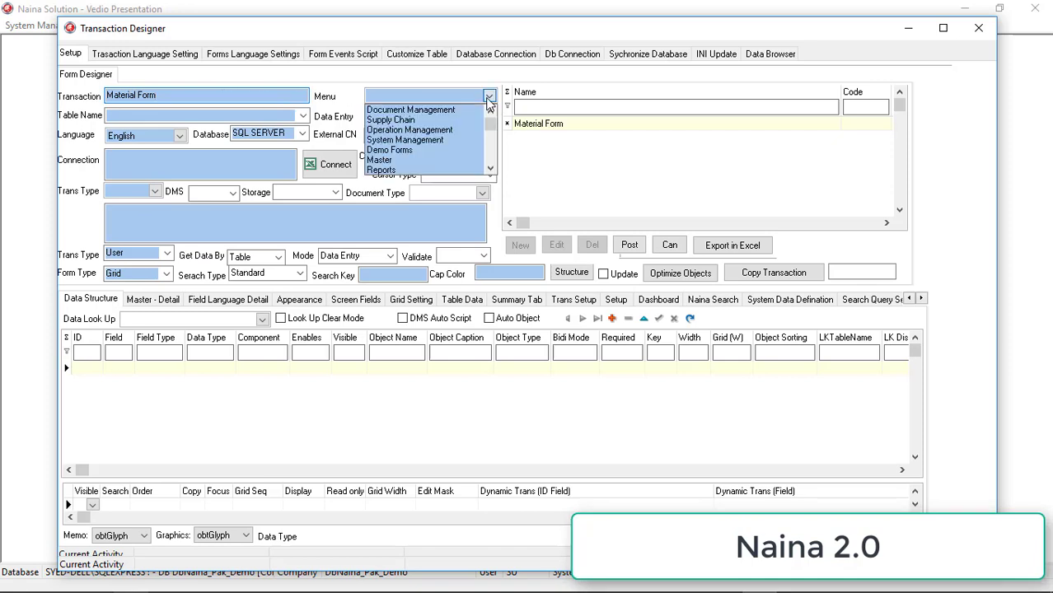
pyautogui.moveTo(428, 28); pyautogui.dragTo(423, 101)
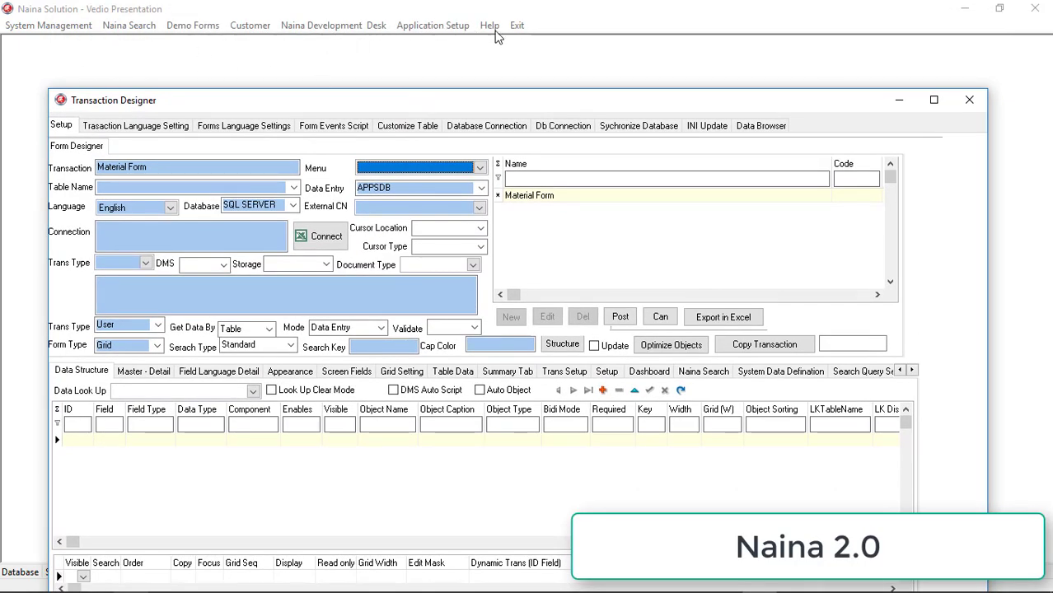
pyautogui.click(421, 169)
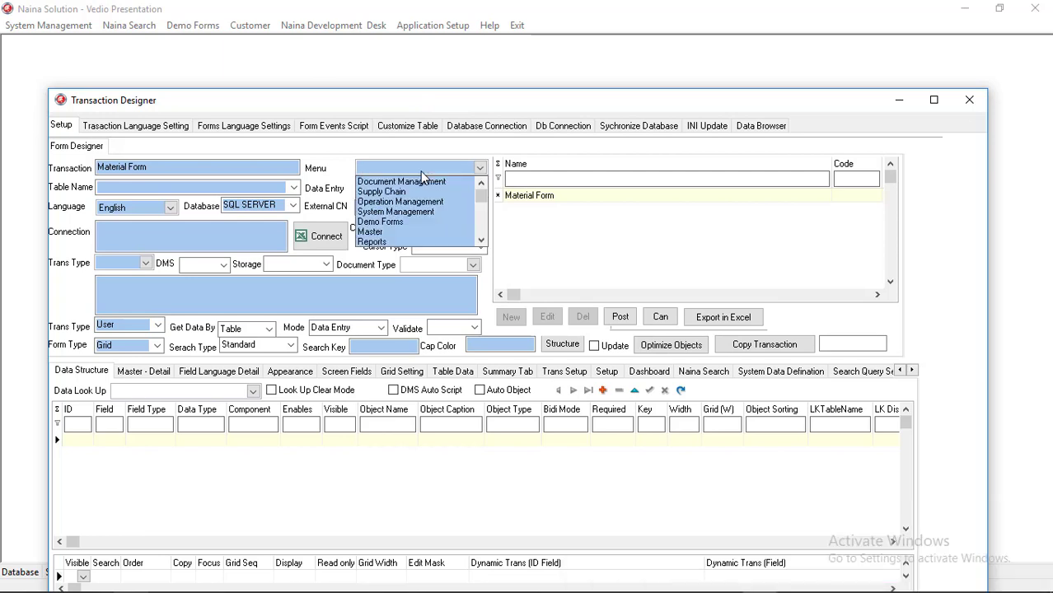
pyautogui.click(403, 223)
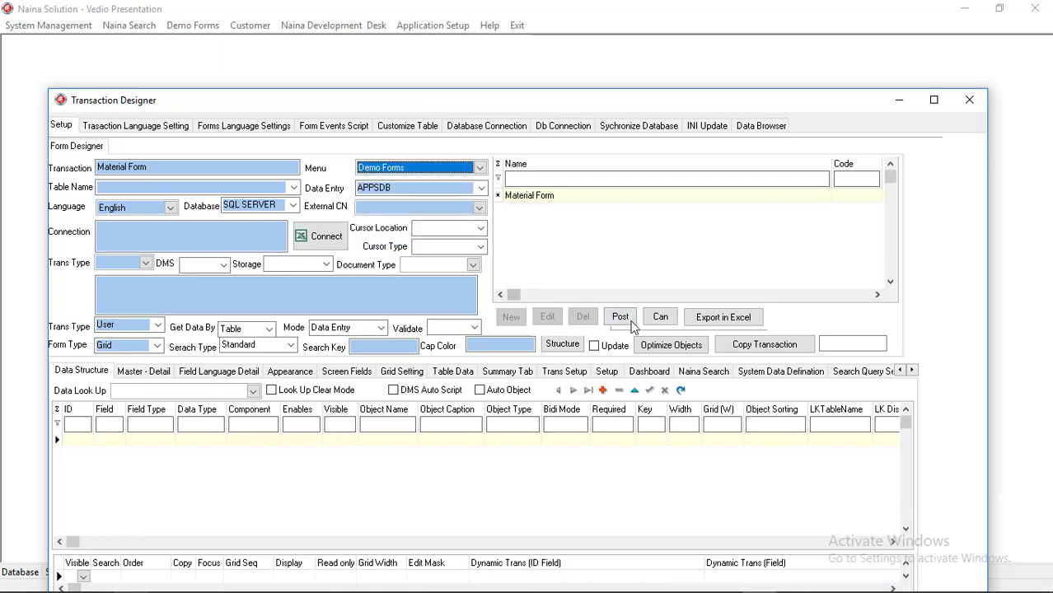
pyautogui.click(620, 318)
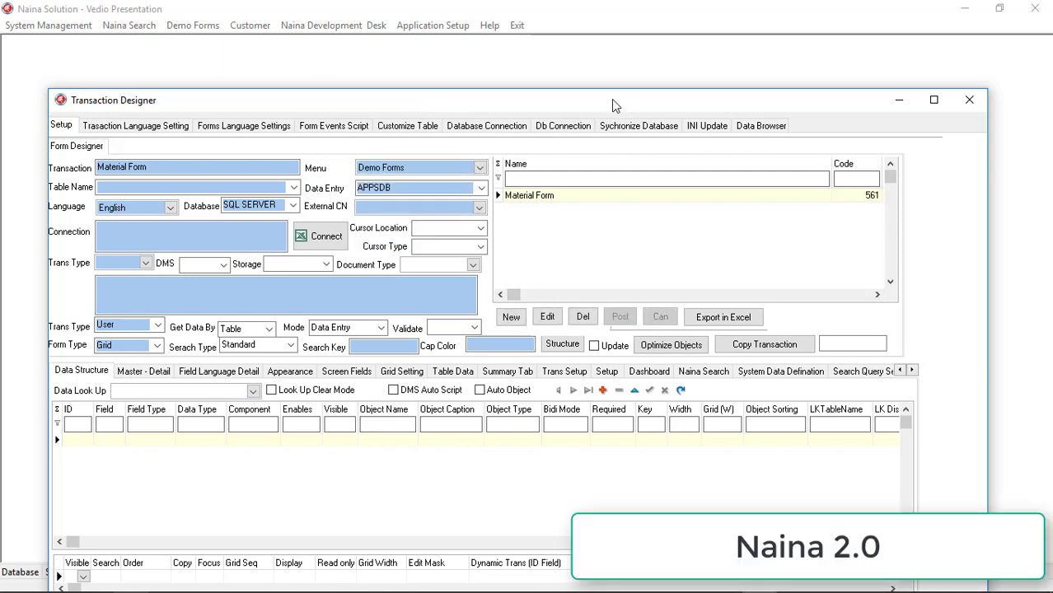
pyautogui.moveTo(618, 105); pyautogui.dragTo(618, 67)
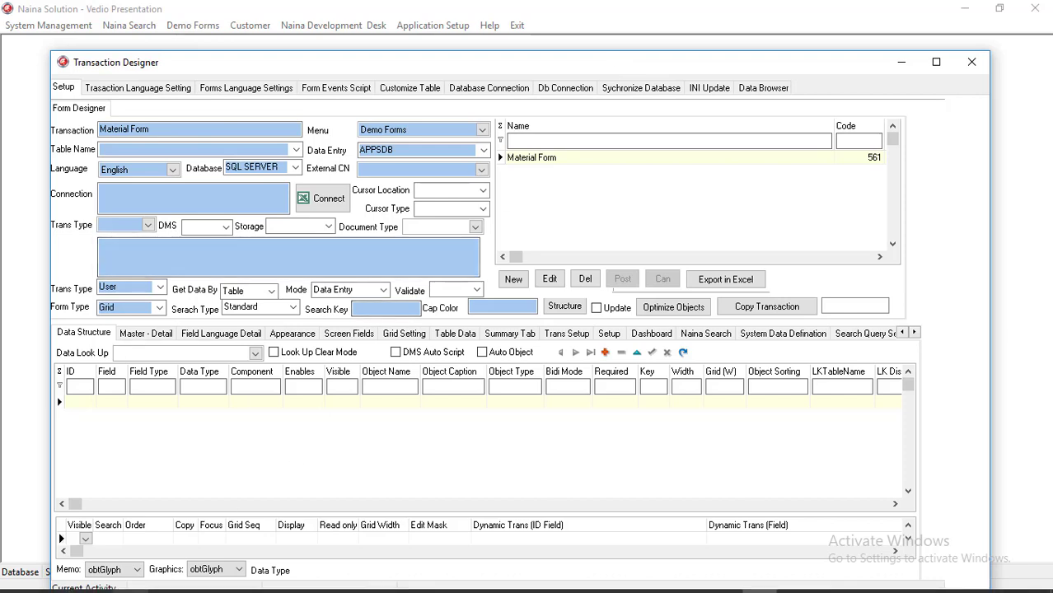
# Step: Switch to Excel, open the recent Material workbook in the 97-2003 format and maximise it
pyautogui.moveTo(99, 582)
pyautogui.click(55, 579)
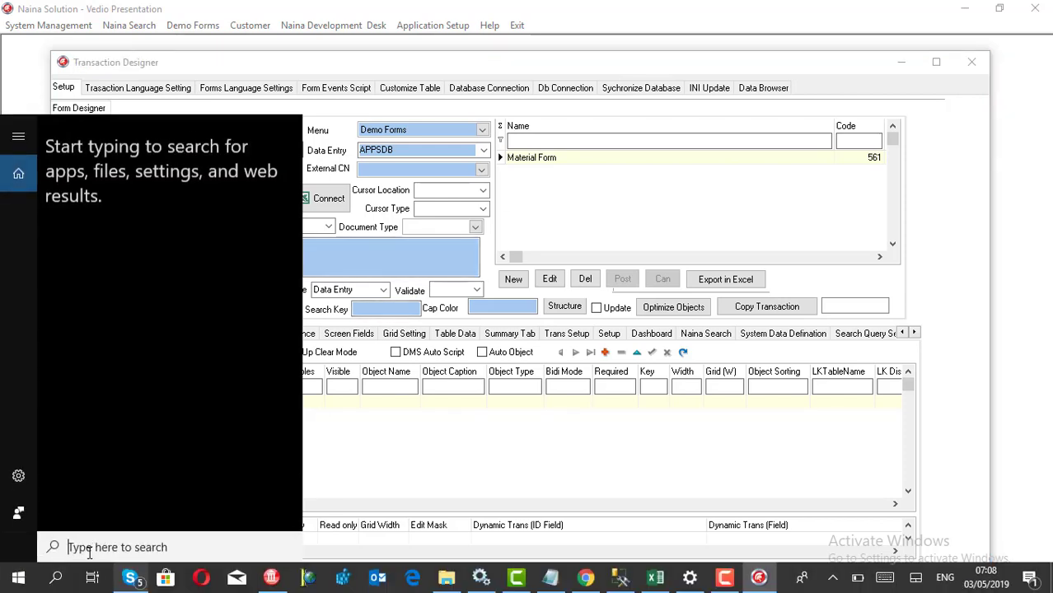
pyautogui.write('e')
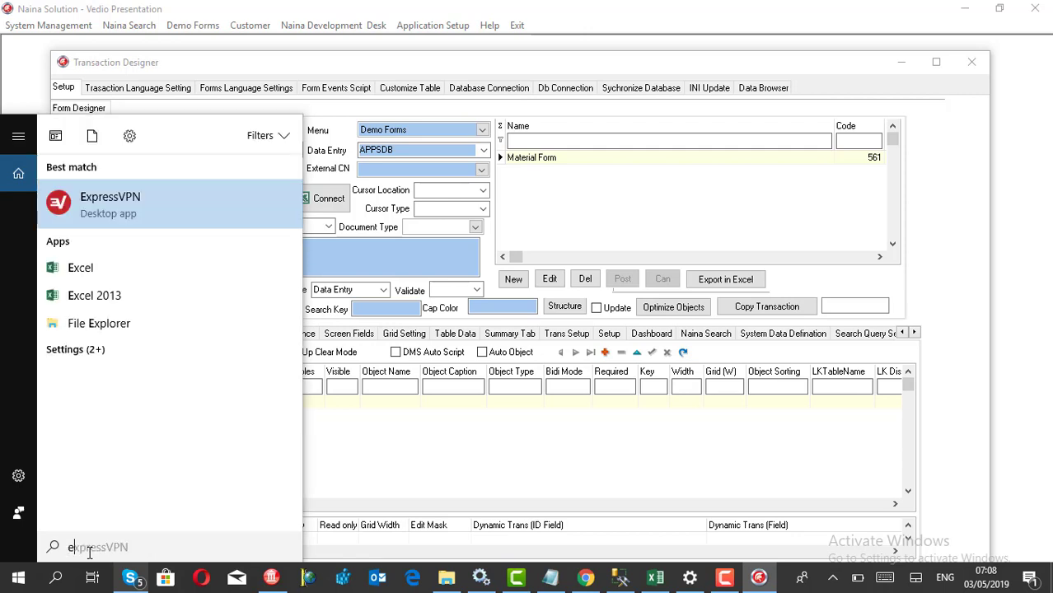
pyautogui.click(80, 267)
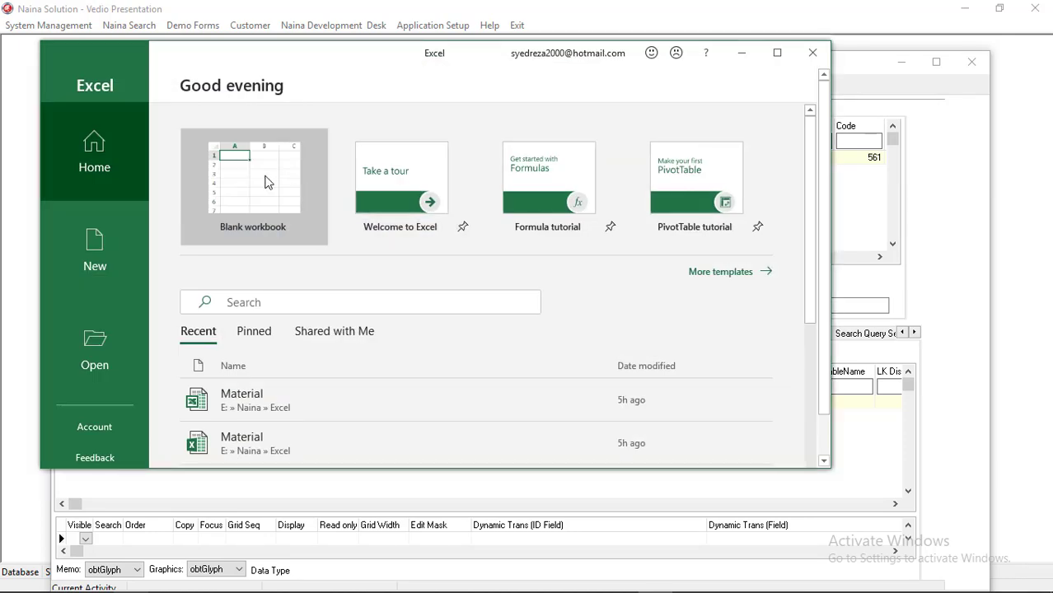
pyautogui.click(244, 408)
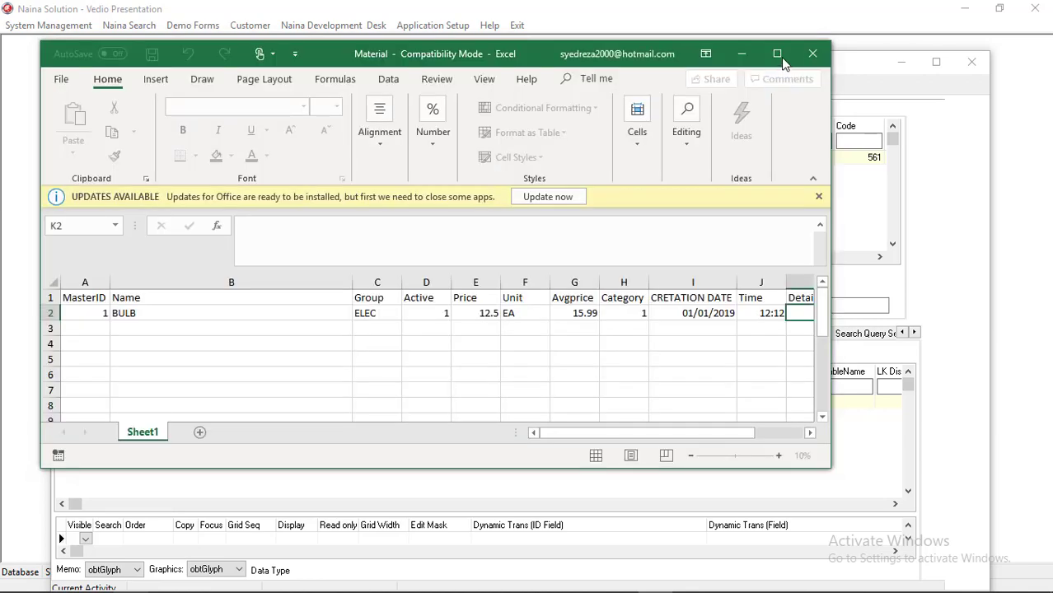
pyautogui.click(780, 57)
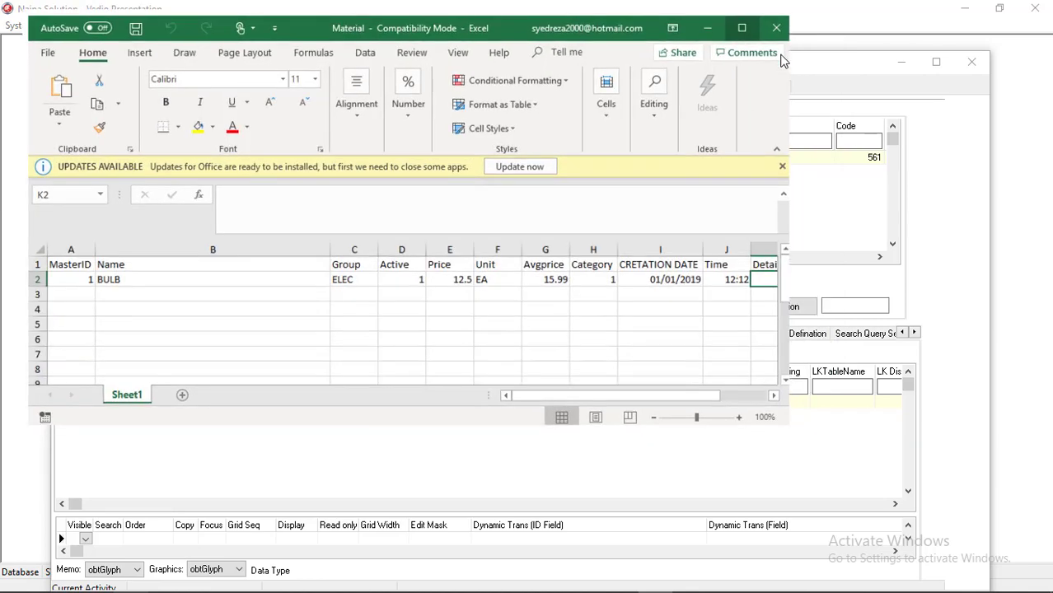
# Step: Examine the column headers in row 1 of Sheet1, from MasterID through Detail
pyautogui.click(613, 315)
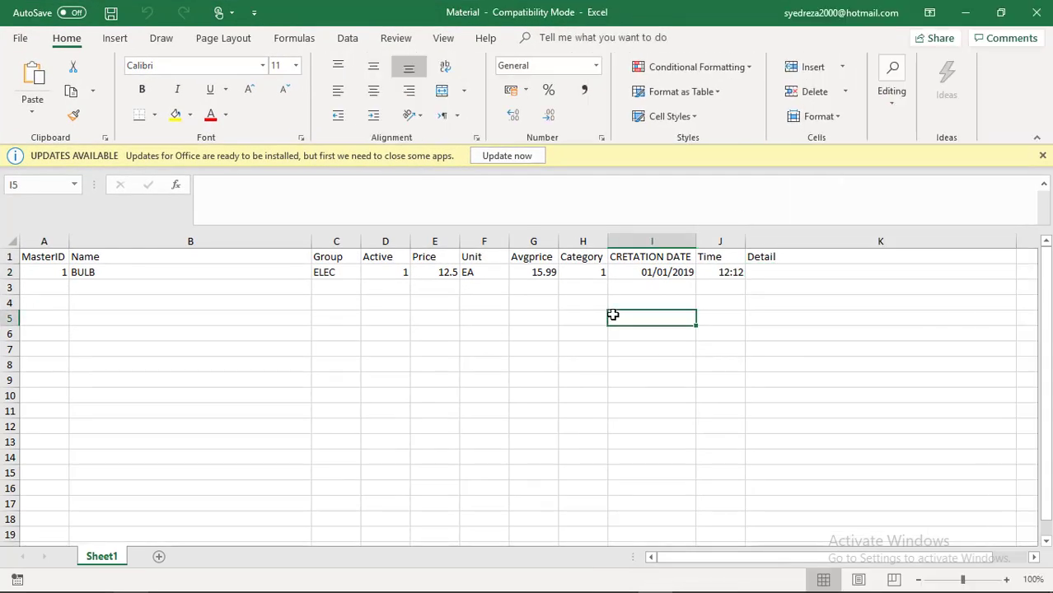
pyautogui.press('Up')
pyautogui.press('Up')
pyautogui.press('Up')
pyautogui.press('Left')
pyautogui.press('Left')
pyautogui.press('Left')
pyautogui.press('Left')
pyautogui.press('Left')
pyautogui.press('Left')
pyautogui.press('Left')
pyautogui.press('Left')
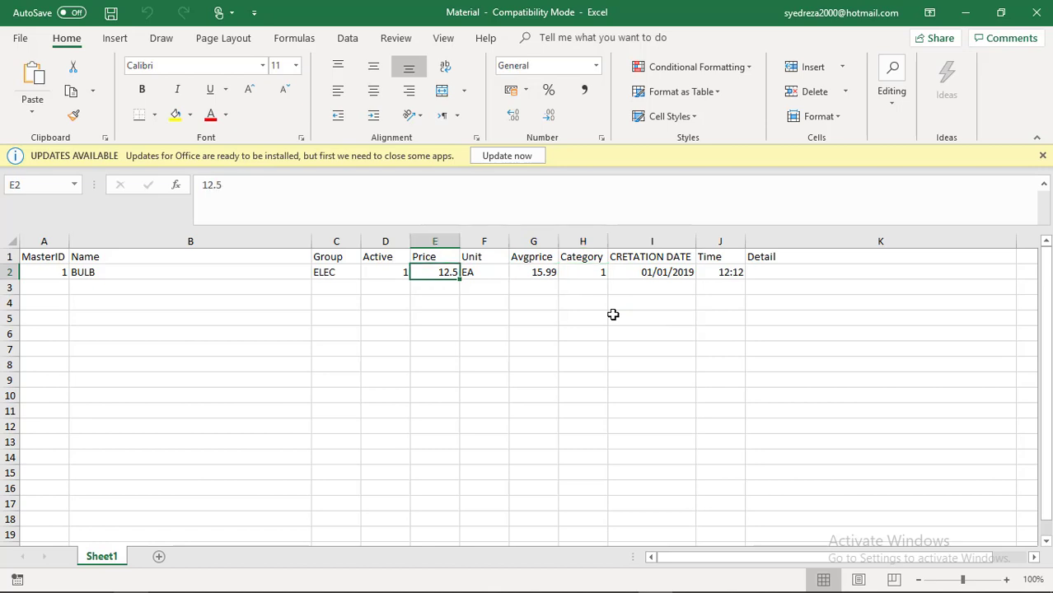
pyautogui.press('Up')
pyautogui.press('Right')
pyautogui.press('Right')
pyautogui.press('Right')
pyautogui.press('Right')
pyautogui.press('Right')
pyautogui.press('Right')
pyautogui.press('Right')
pyautogui.press('Right')
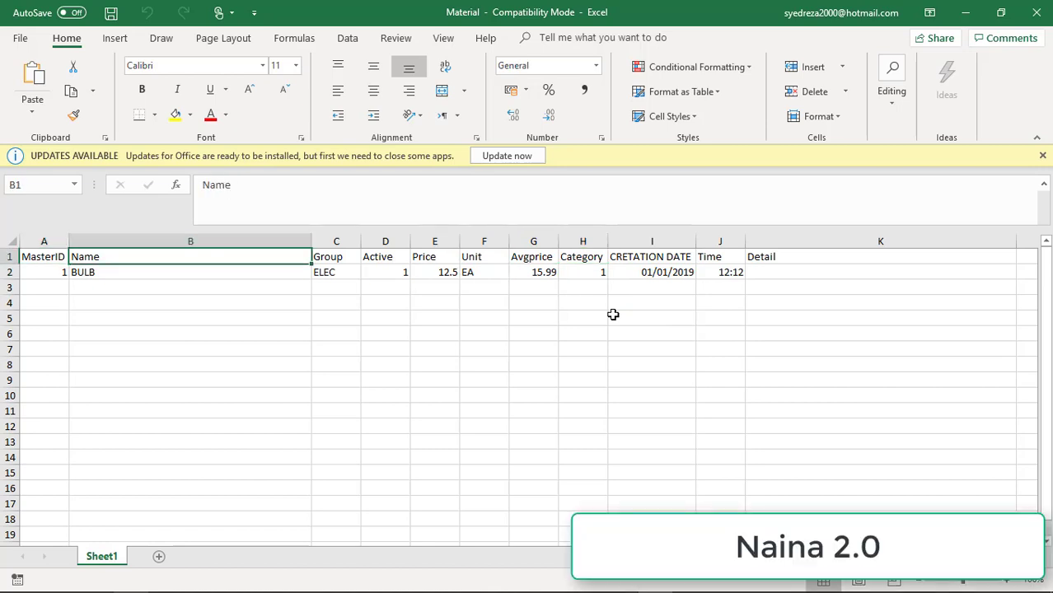
pyautogui.press('Right')
pyautogui.press('Right')
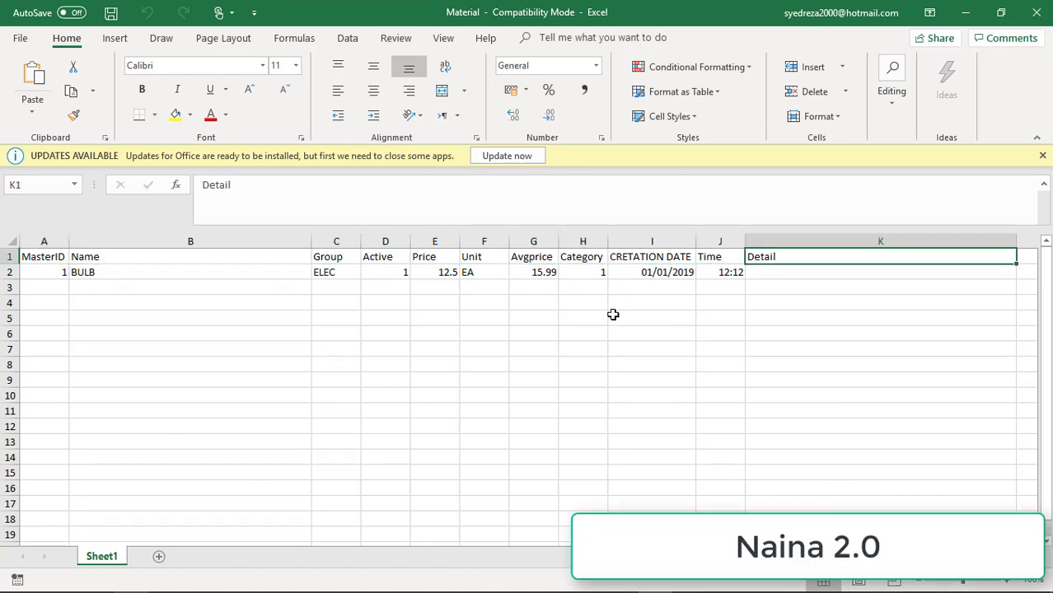
pyautogui.press('Left')
pyautogui.press('Left')
pyautogui.press('Left')
pyautogui.press('Left')
pyautogui.press('Left')
pyautogui.press('Left')
pyautogui.press('Left')
pyautogui.press('Left')
pyautogui.press('Left')
pyautogui.press('Left')
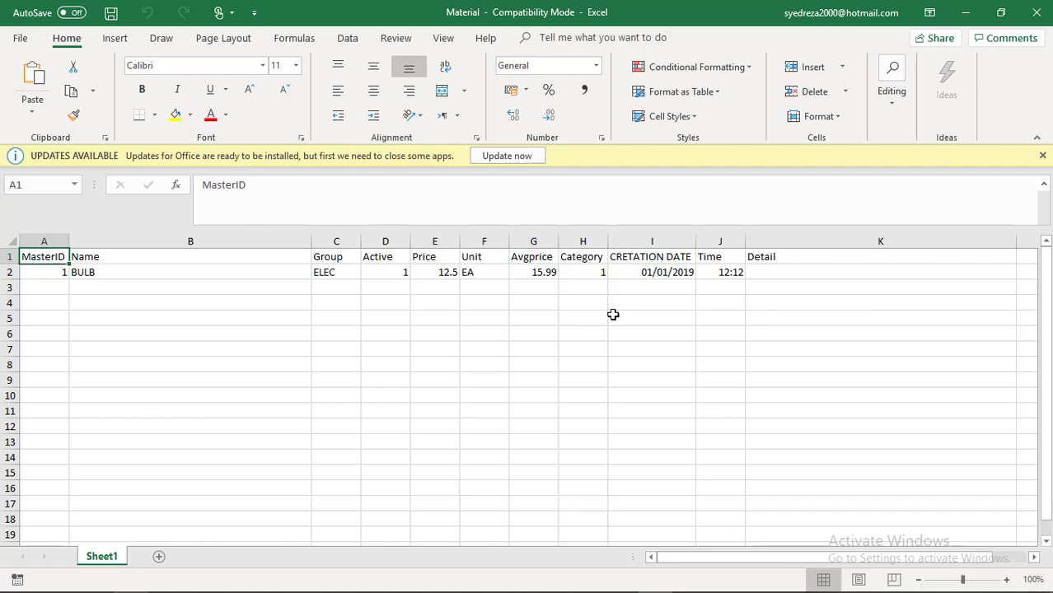
# Step: Examine the sample material record in row 2 across its columns, and close the workbook
pyautogui.press('Down')
pyautogui.press('Right')
pyautogui.press('Right')
pyautogui.press('Right')
pyautogui.press('Right')
pyautogui.press('Right')
pyautogui.press('Right')
pyautogui.press('Right')
pyautogui.press('Right')
pyautogui.press('Right')
pyautogui.press('Right')
pyautogui.press('Right')
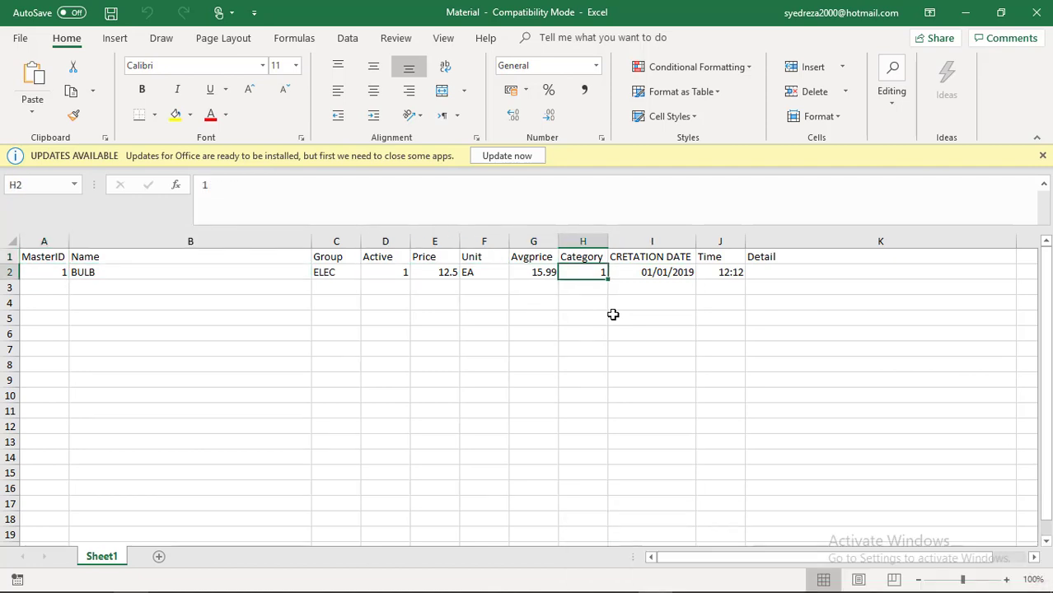
pyautogui.press('Left')
pyautogui.press('Left')
pyautogui.press('Left')
pyautogui.press('Left')
pyautogui.press('Left')
pyautogui.press('Left')
pyautogui.press('Left')
pyautogui.press('Left')
pyautogui.press('Left')
pyautogui.press('Left')
pyautogui.press('Left')
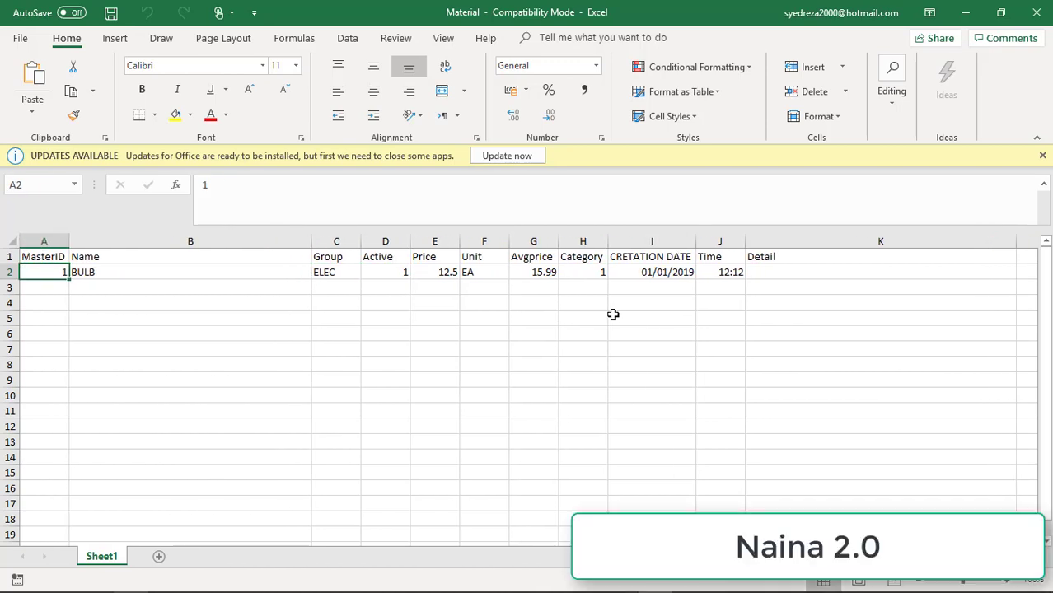
pyautogui.press('Right')
pyautogui.press('Right')
pyautogui.press('Right')
pyautogui.press('Right')
pyautogui.press('Right')
pyautogui.press('Right')
pyautogui.press('Right')
pyautogui.press('Right')
pyautogui.press('Right')
pyautogui.press('Right')
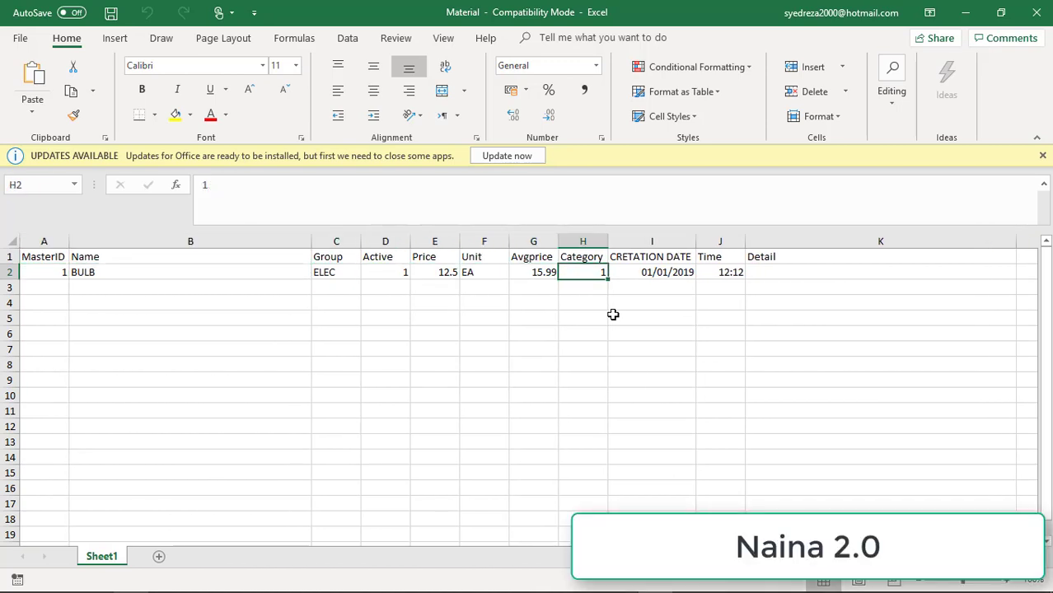
pyautogui.press('Left')
pyautogui.press('Left')
pyautogui.press('Left')
pyautogui.press('Left')
pyautogui.press('Left')
pyautogui.press('Left')
pyautogui.press('Left')
pyautogui.press('Left')
pyautogui.press('Left')
pyautogui.press('Left')
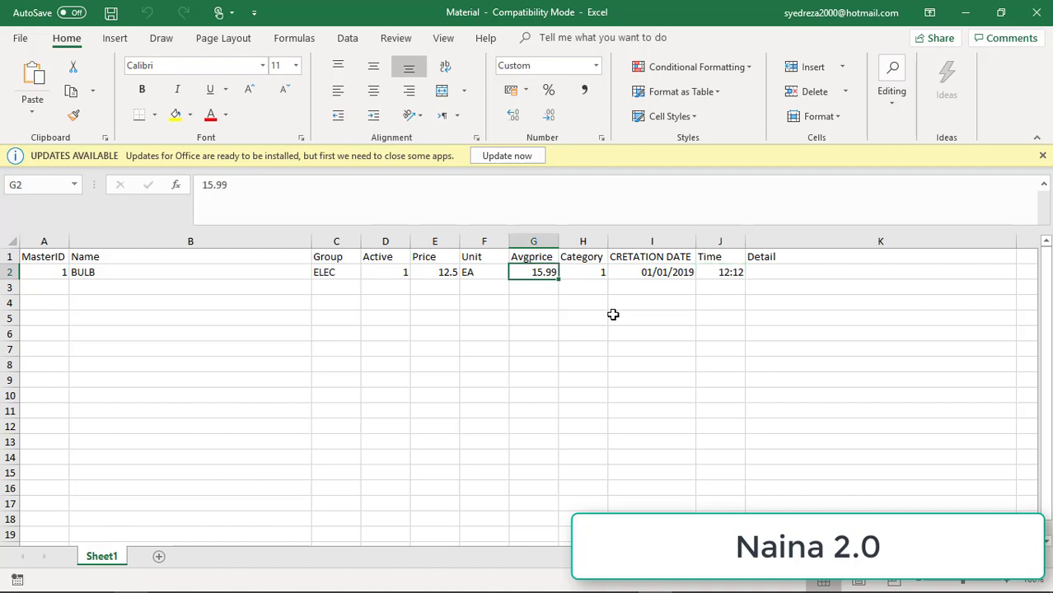
pyautogui.press('Right')
pyautogui.press('Right')
pyautogui.press('Right')
pyautogui.press('Right')
pyautogui.press('Right')
pyautogui.press('Right')
pyautogui.press('Right')
pyautogui.press('Right')
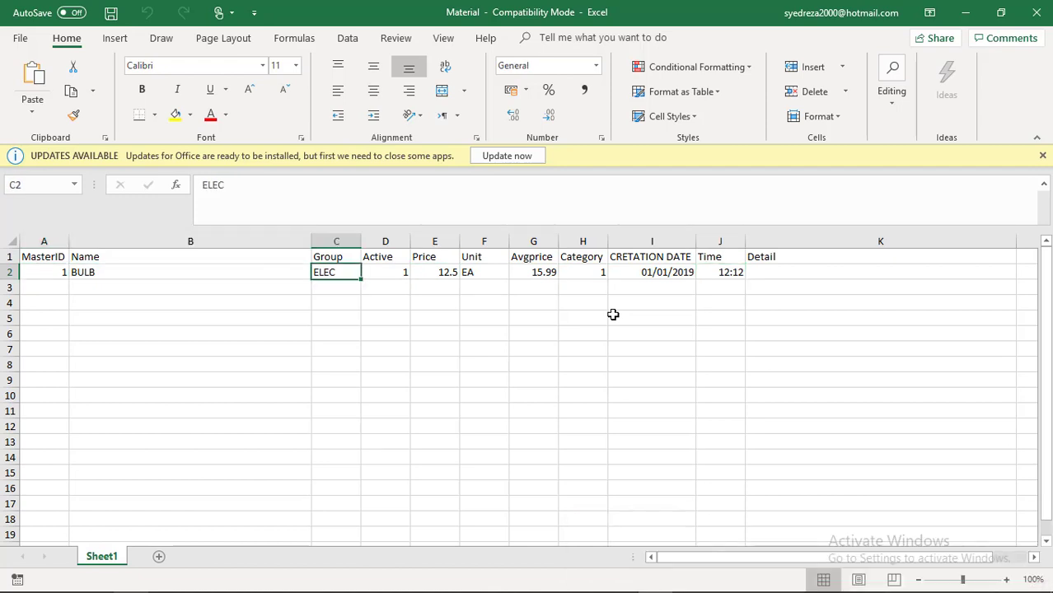
pyautogui.press('Right')
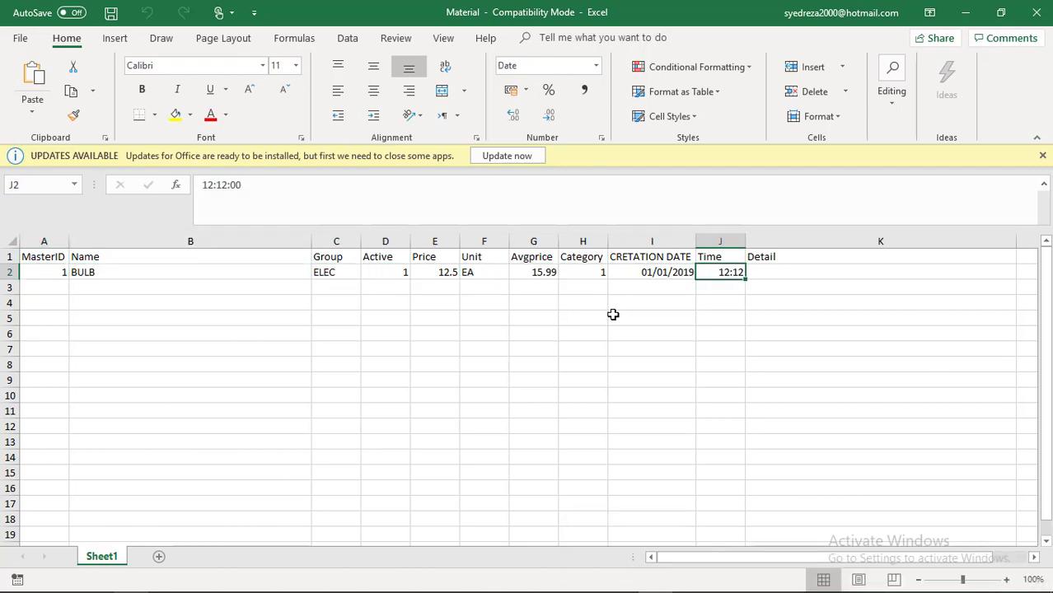
pyautogui.click(1035, 14)
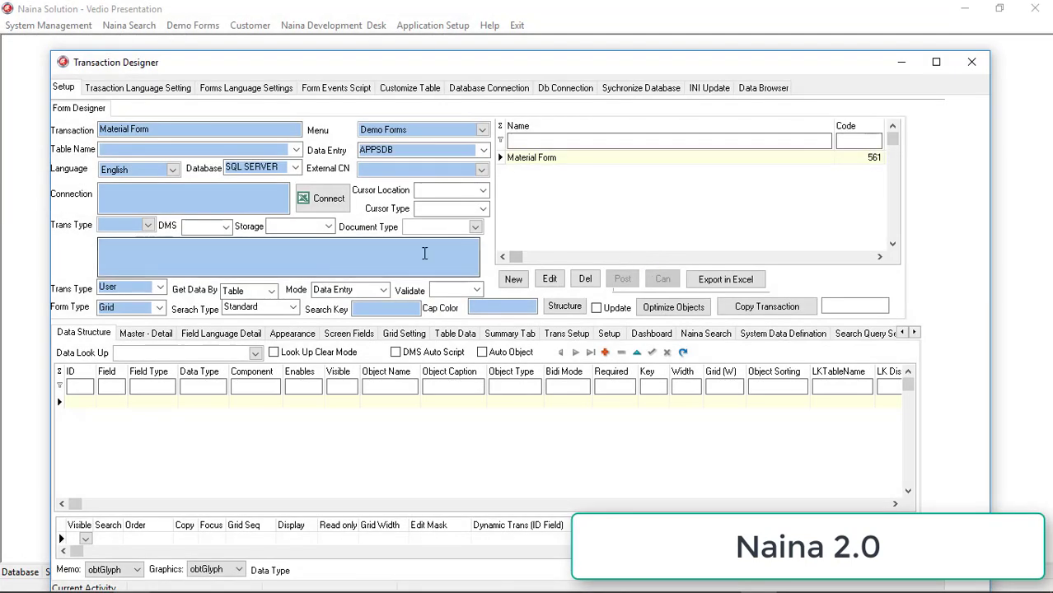
# Step: Edit the Material Form transaction to connect to E:\Naina\Excel\Material.xls as its data source, and save it
pyautogui.click(328, 201)
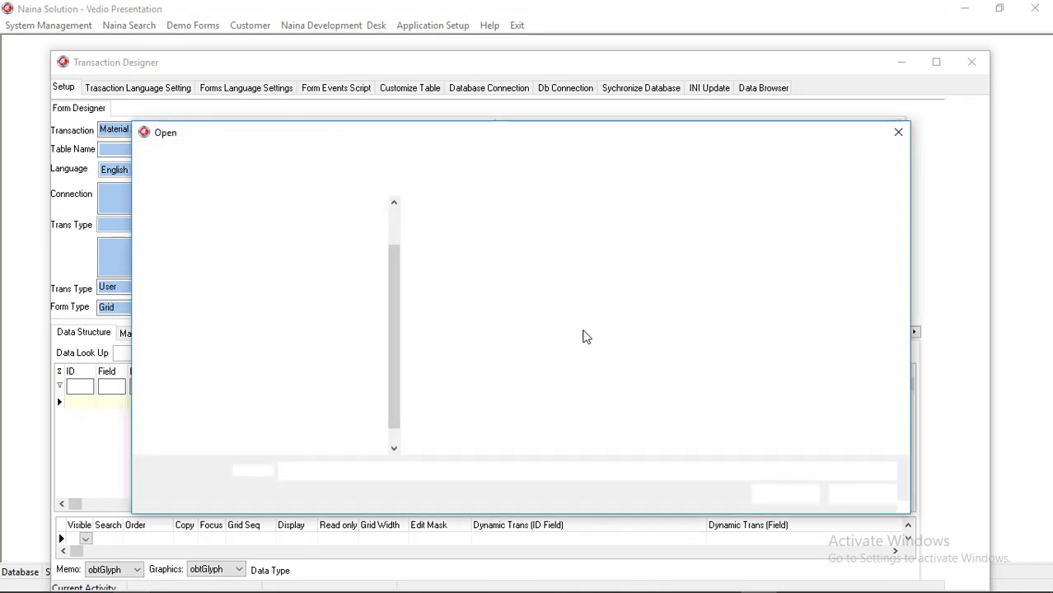
pyautogui.click(863, 495)
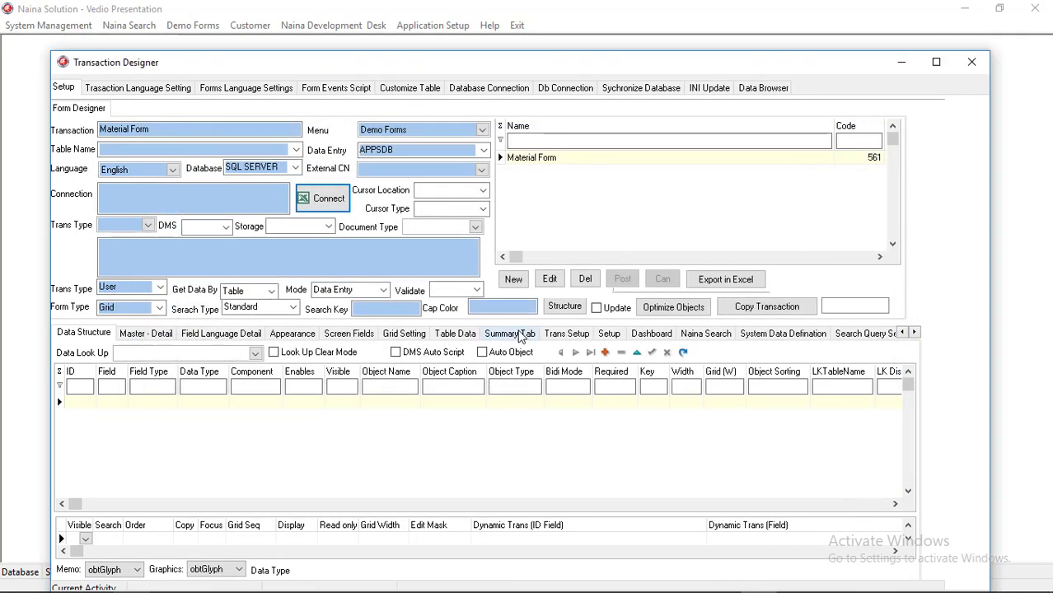
pyautogui.click(553, 279)
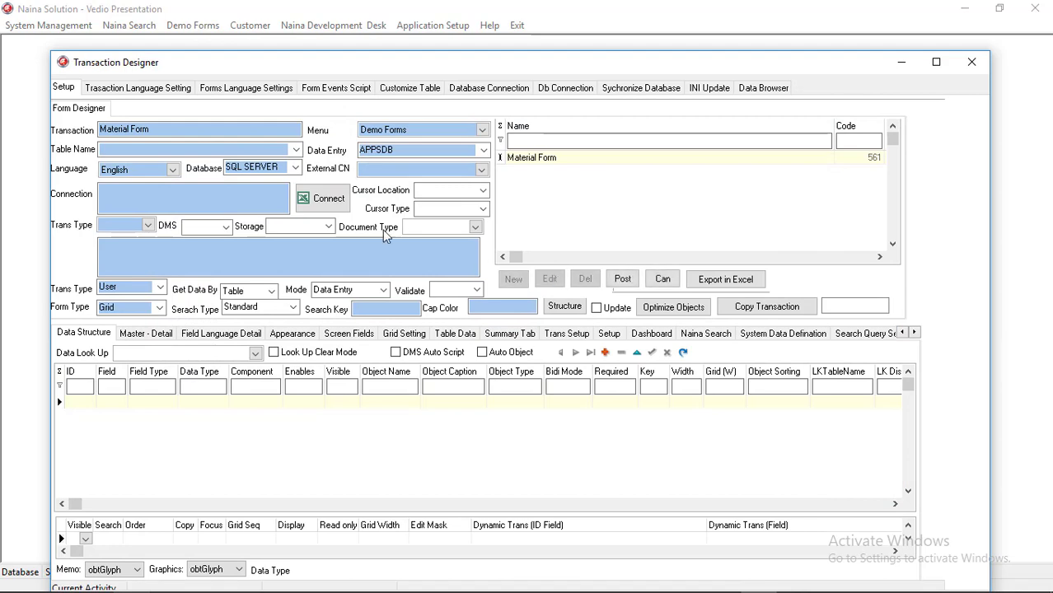
pyautogui.click(330, 202)
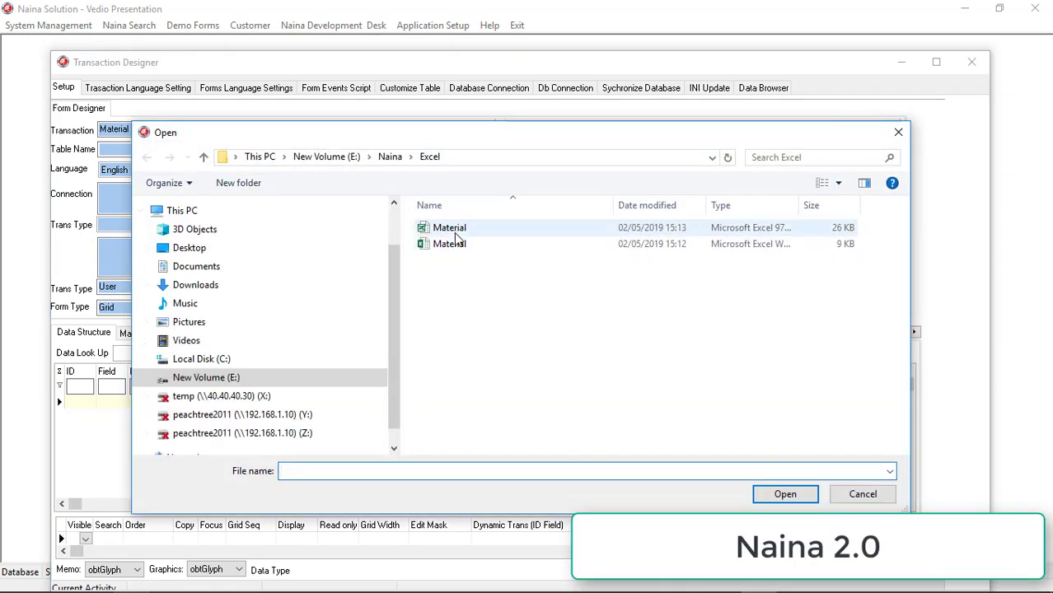
pyautogui.doubleClick(453, 235)
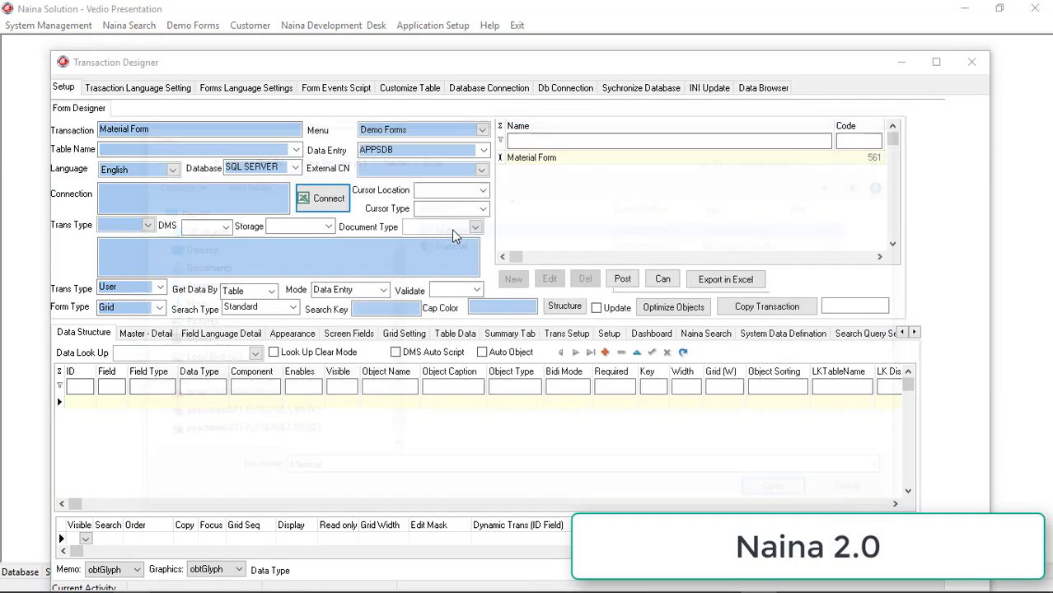
pyautogui.click(624, 280)
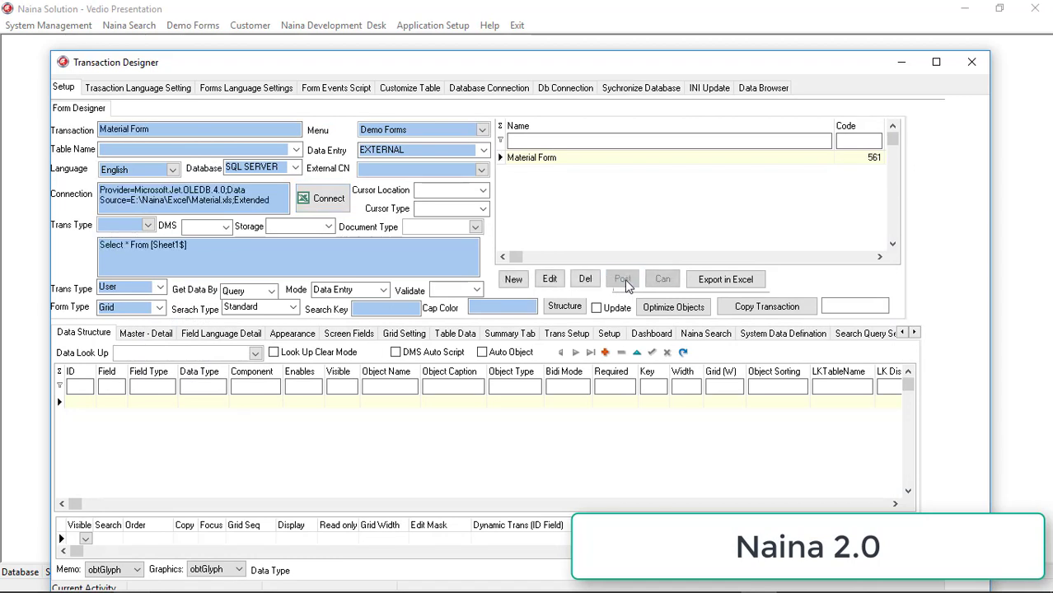
# Step: Generate the data structure from the connected Excel sheet and review the object names from the creation date field up to Active
pyautogui.click(562, 307)
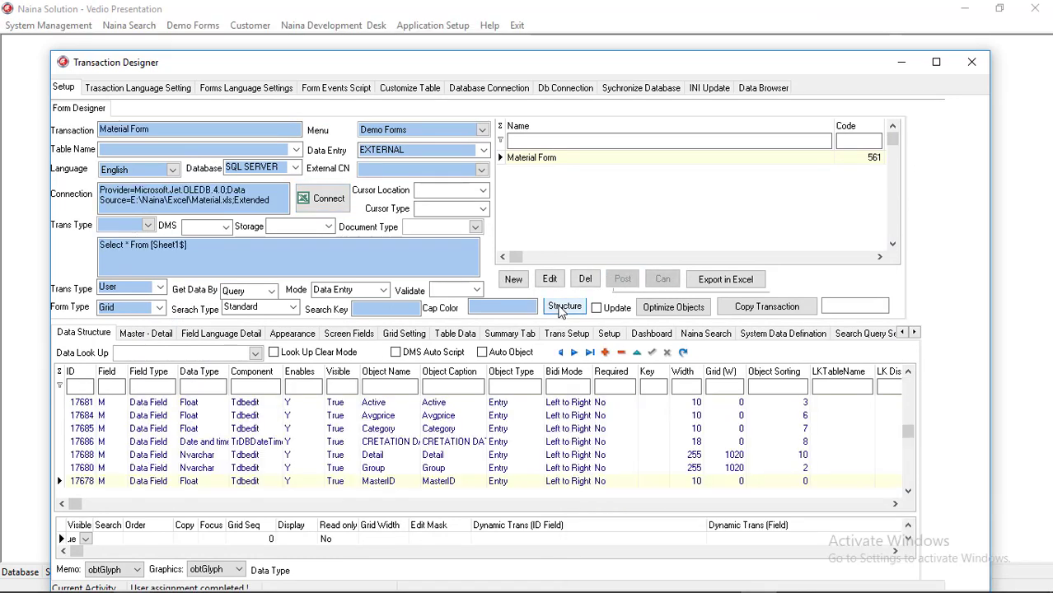
pyautogui.click(410, 443)
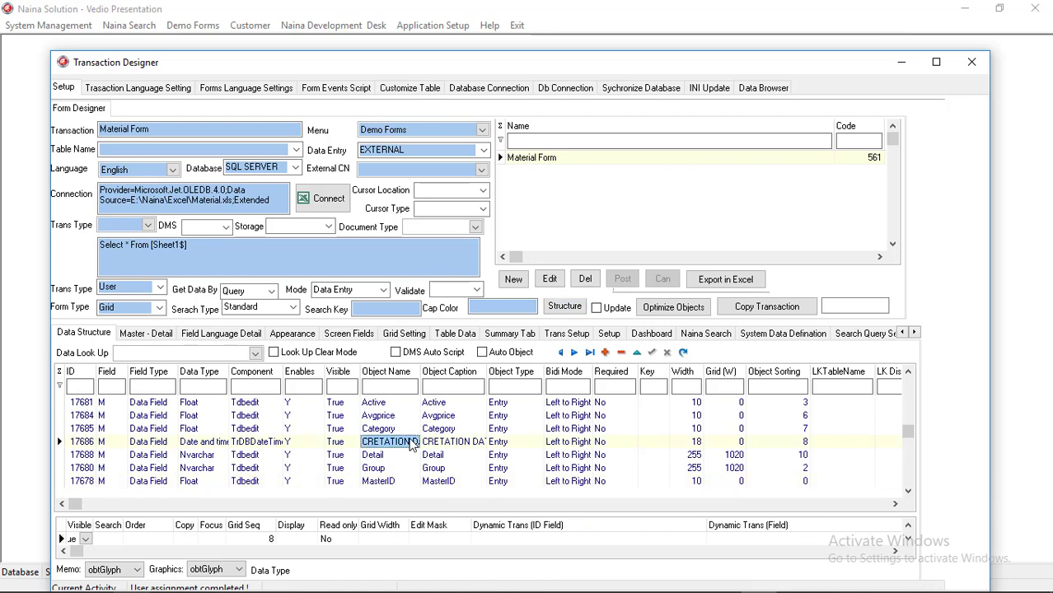
pyautogui.press('Up')
pyautogui.press('Up')
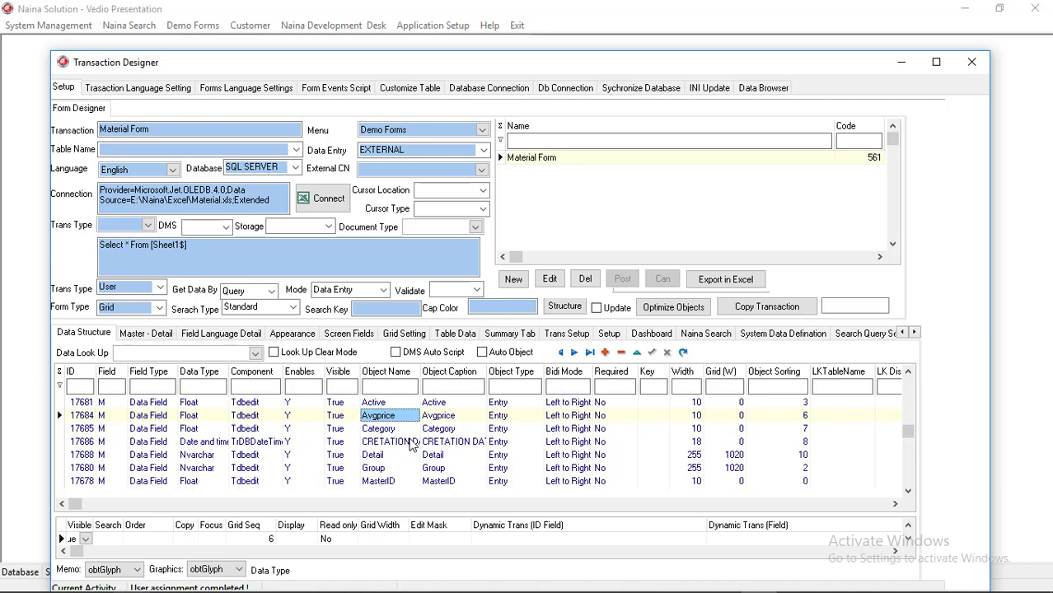
pyautogui.press('Up')
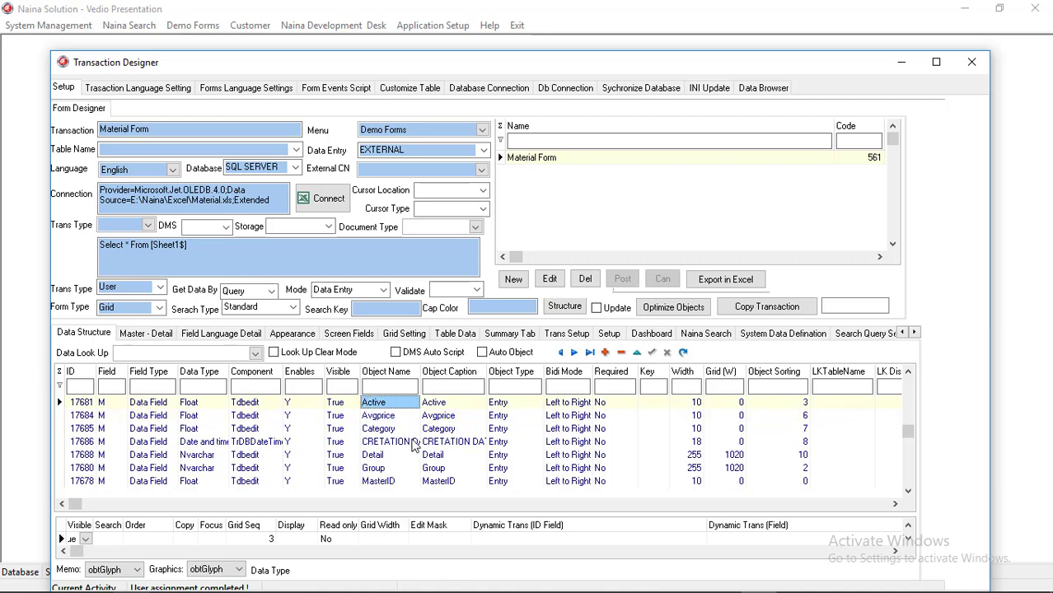
# Step: Examine the Active field's attributes across the data structure columns, from Visible through Width, comparing its width with the Avgprice row
pyautogui.press('Right')
pyautogui.press('Right')
pyautogui.press('Right')
pyautogui.press('Right')
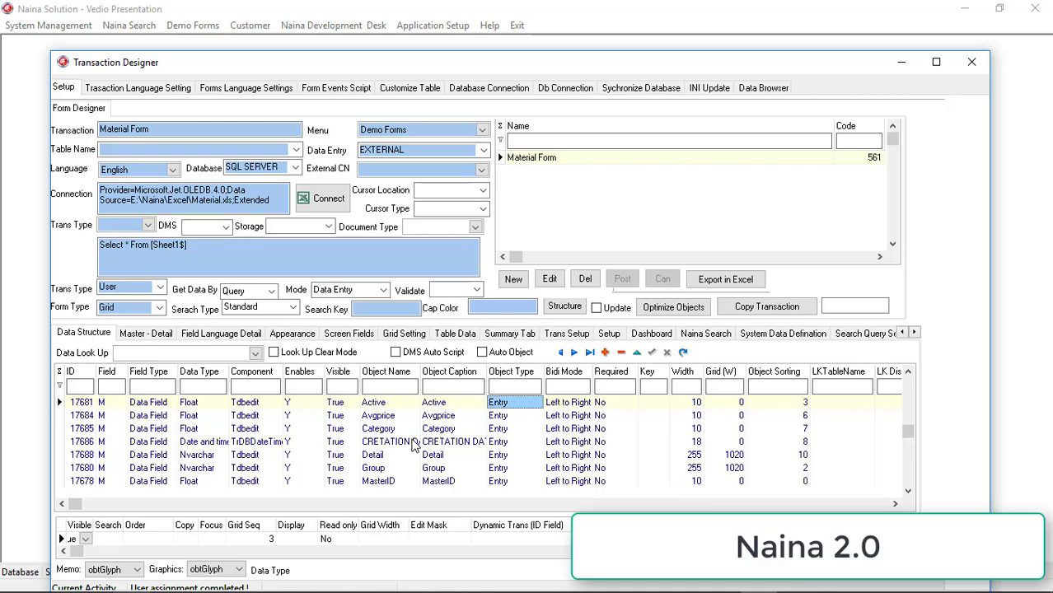
pyautogui.press('Right')
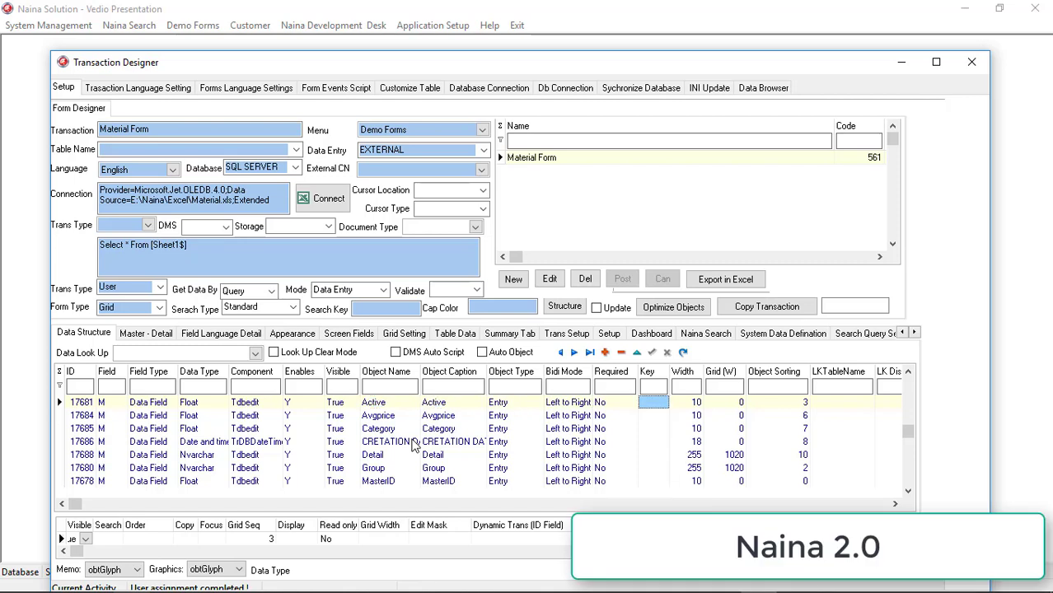
pyautogui.press('Right')
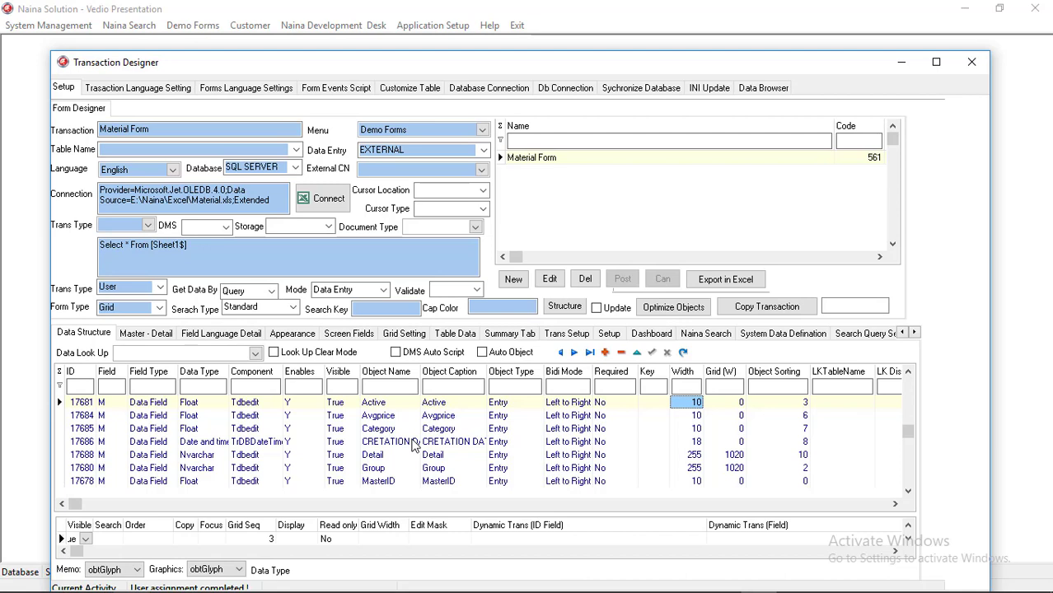
pyautogui.press('Down')
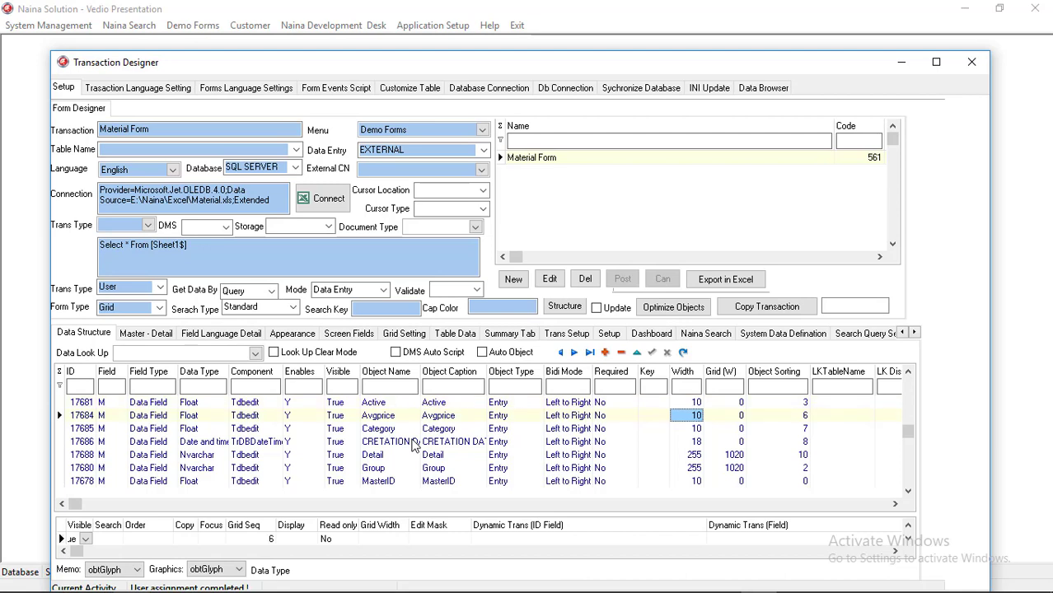
pyautogui.press('Up')
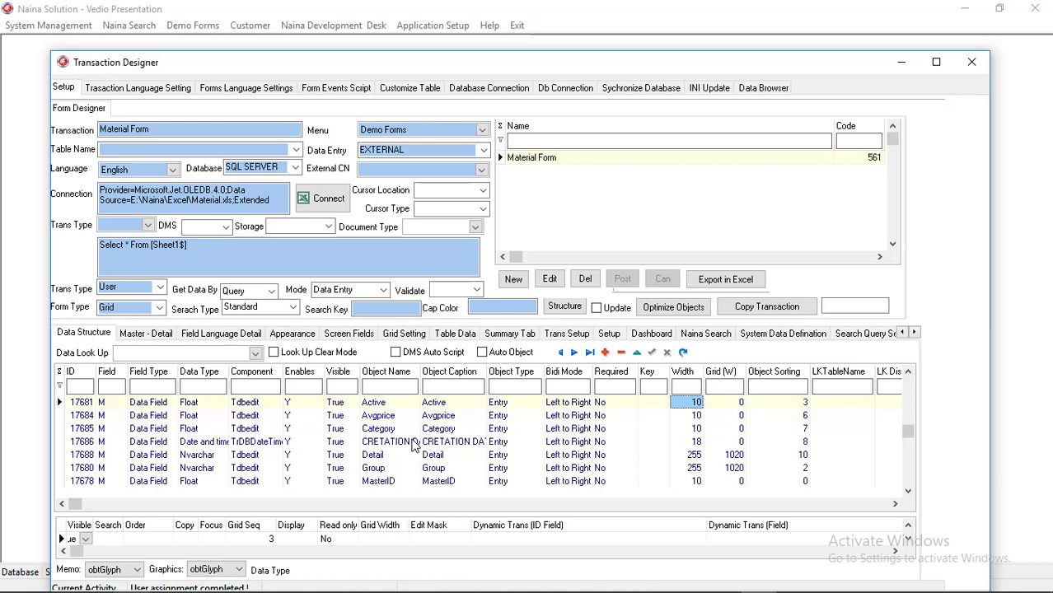
pyautogui.press('Left')
pyautogui.press('Left')
pyautogui.press('Left')
pyautogui.press('Left')
pyautogui.press('Left')
pyautogui.press('Left')
pyautogui.press('Left')
pyautogui.press('Left')
pyautogui.press('Left')
pyautogui.press('Left')
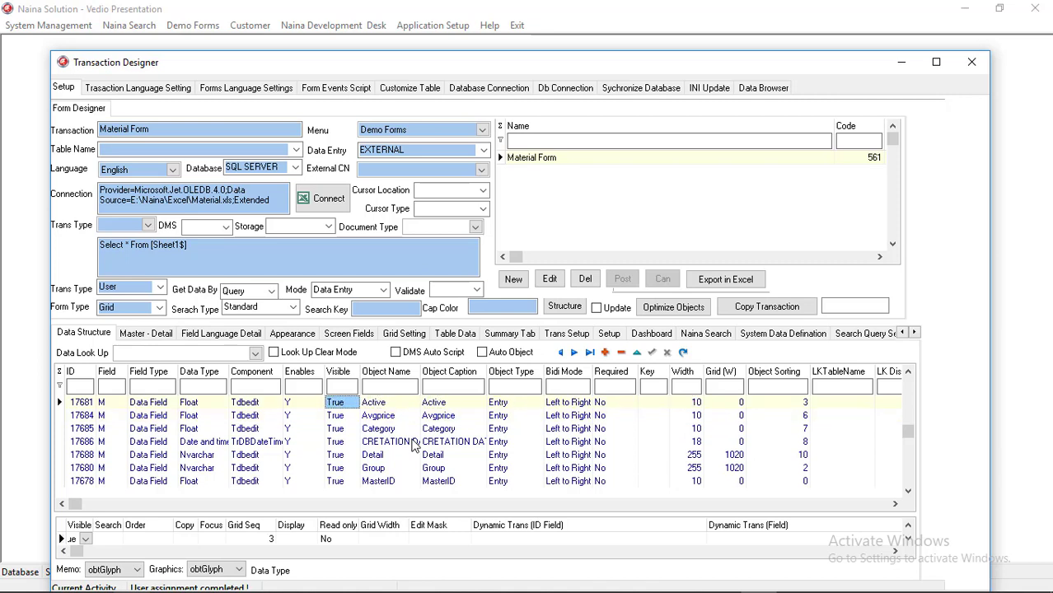
# Step: Change the data type of the Active field to Integer
pyautogui.click(219, 404)
pyautogui.click(221, 403)
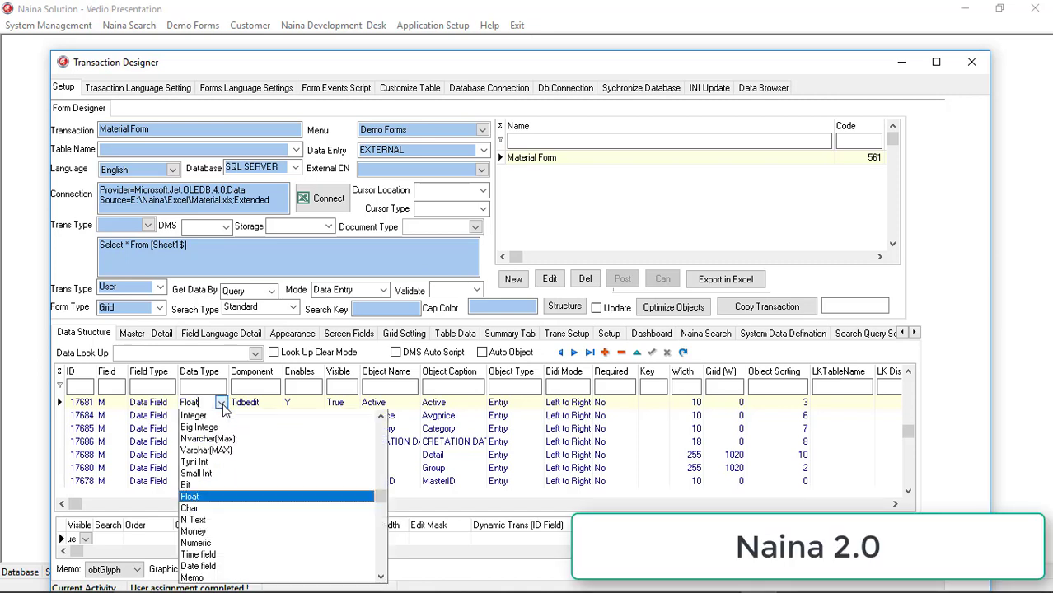
pyautogui.press('Up')
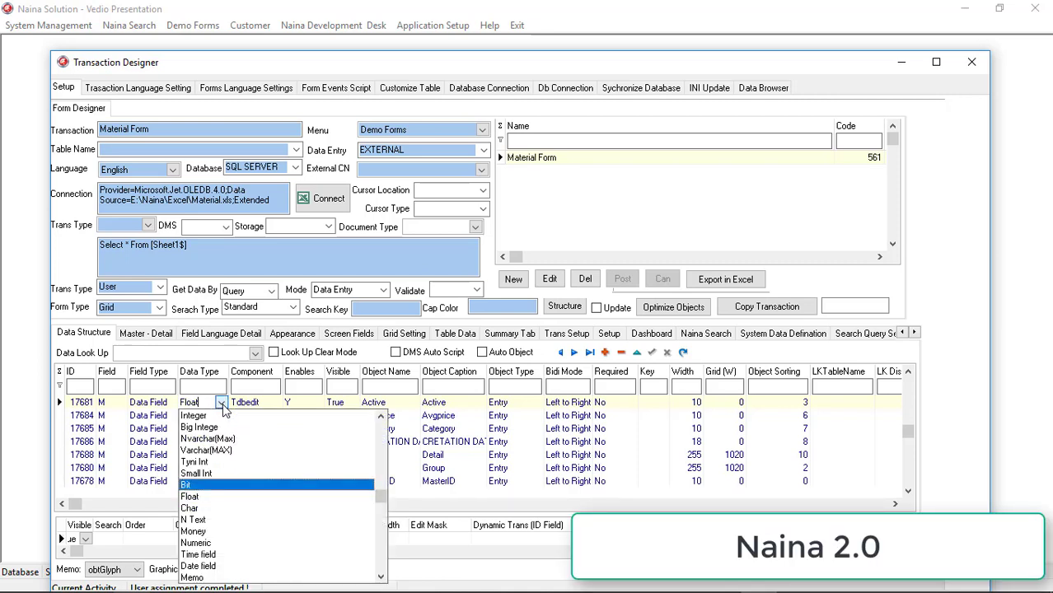
pyautogui.scroll(-4, 225, 411)
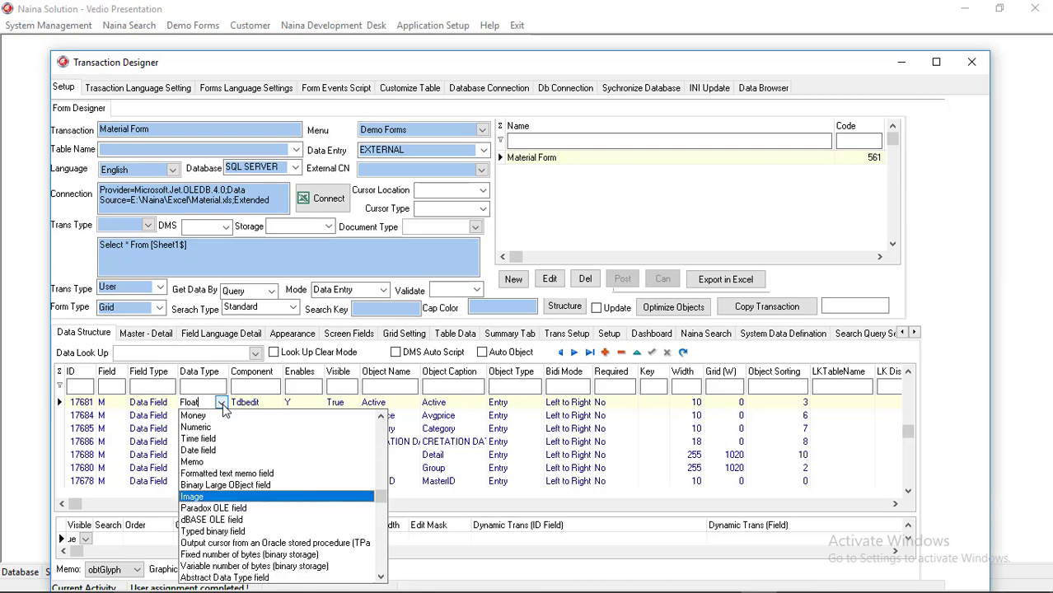
pyautogui.scroll(5, 225, 410)
pyautogui.click(224, 405)
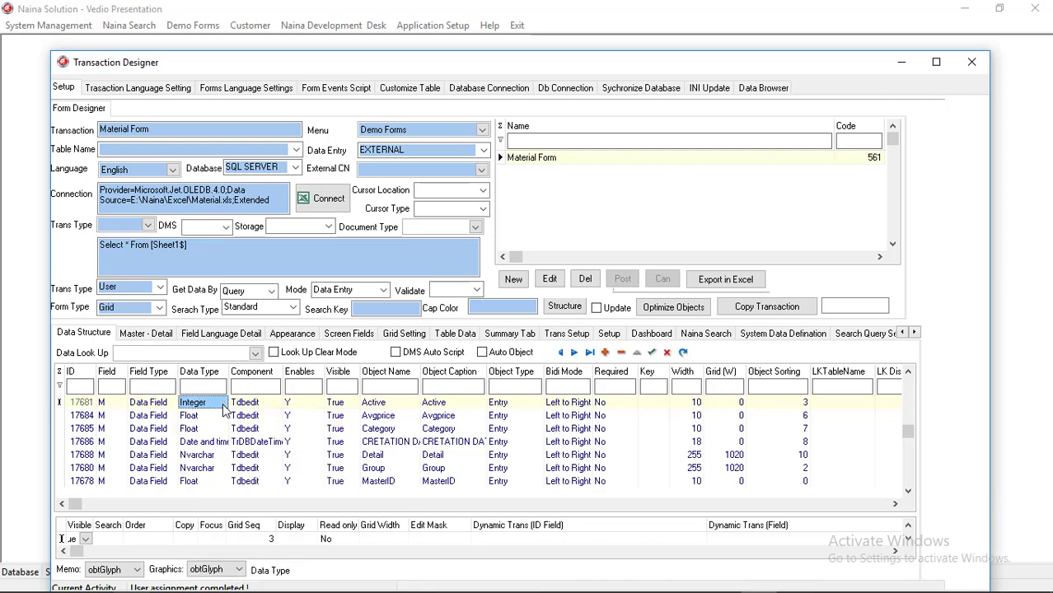
# Step: Set the Detail field's width to 50 and its grid width to 200
pyautogui.click(697, 458)
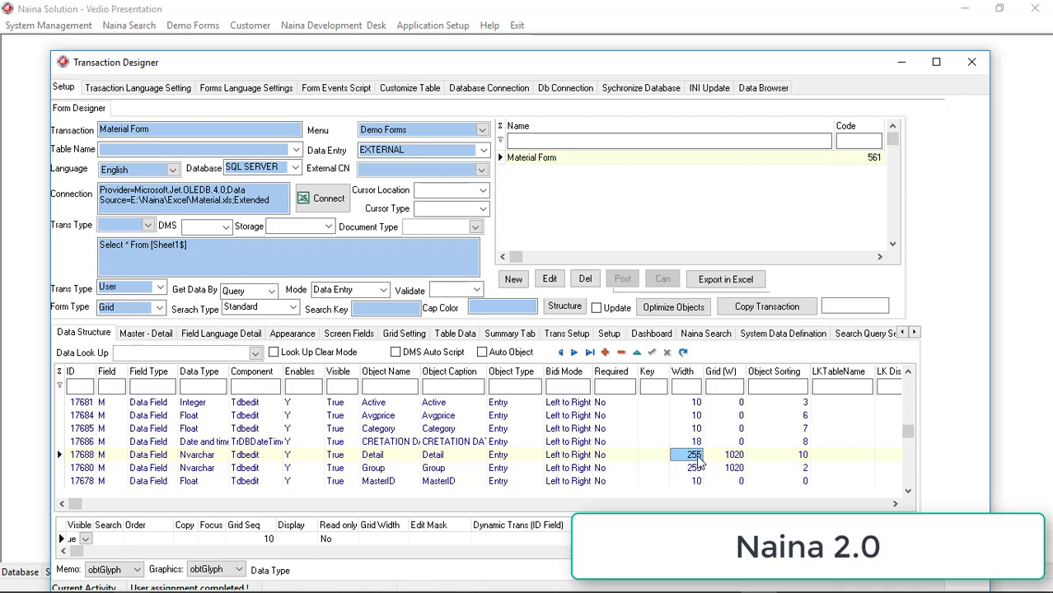
pyautogui.write('5')
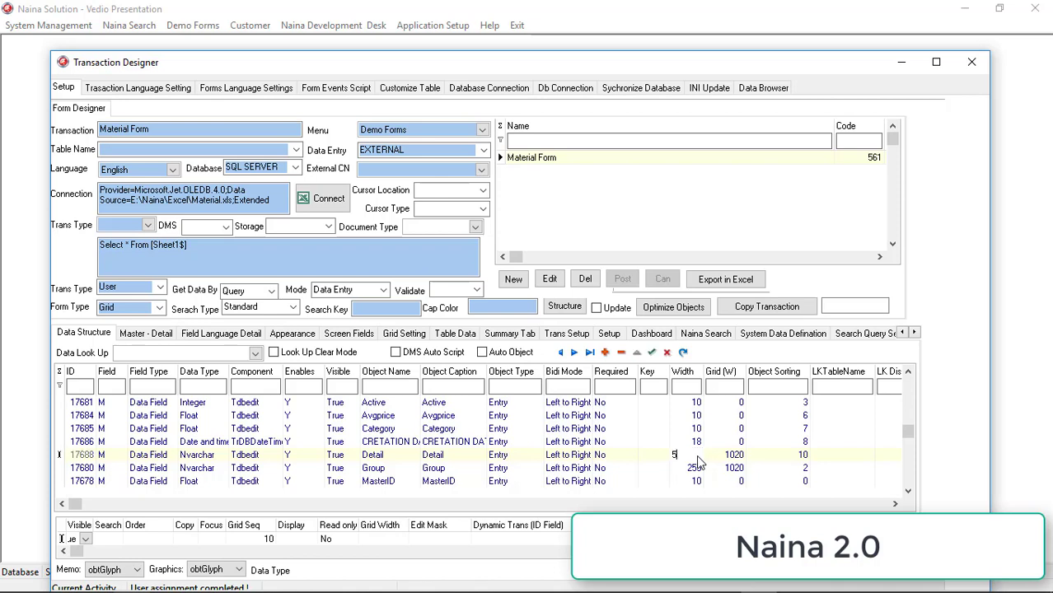
pyautogui.write('0')
pyautogui.press('Tab')
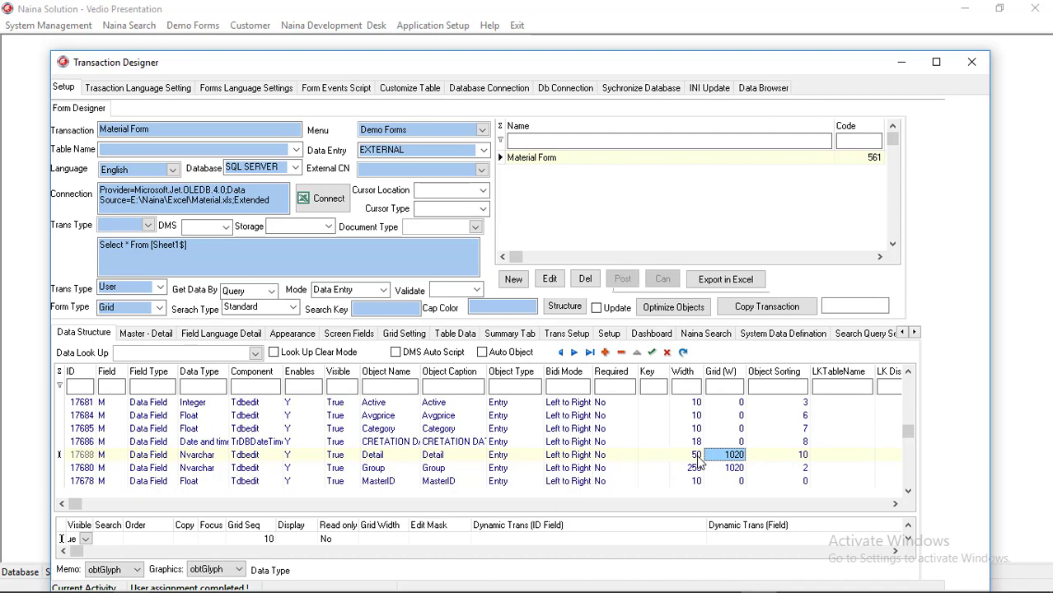
pyautogui.write('200')
pyautogui.click(697, 466)
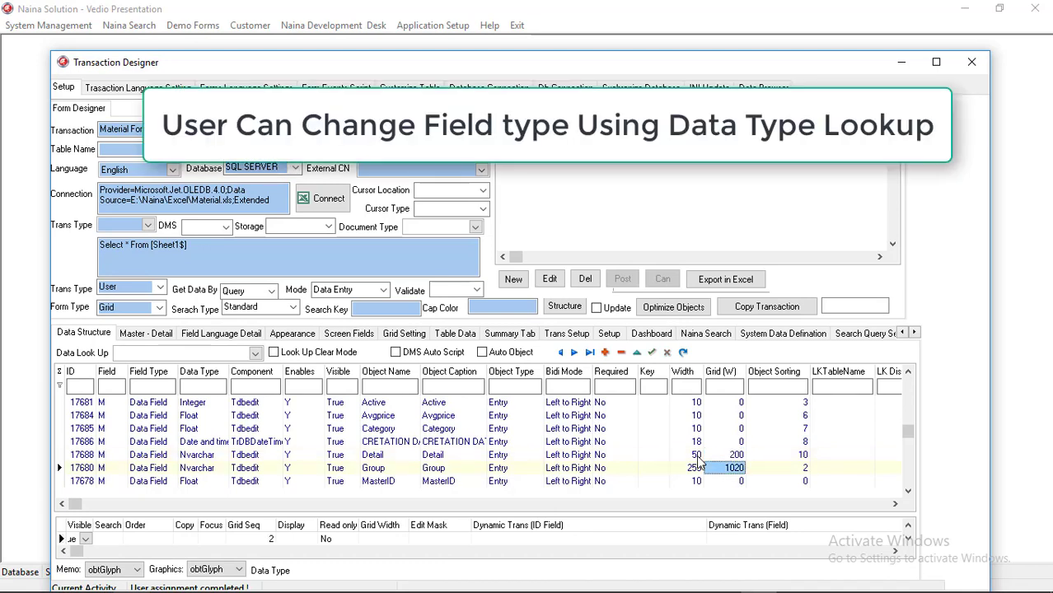
pyautogui.press('Right')
pyautogui.press('Up')
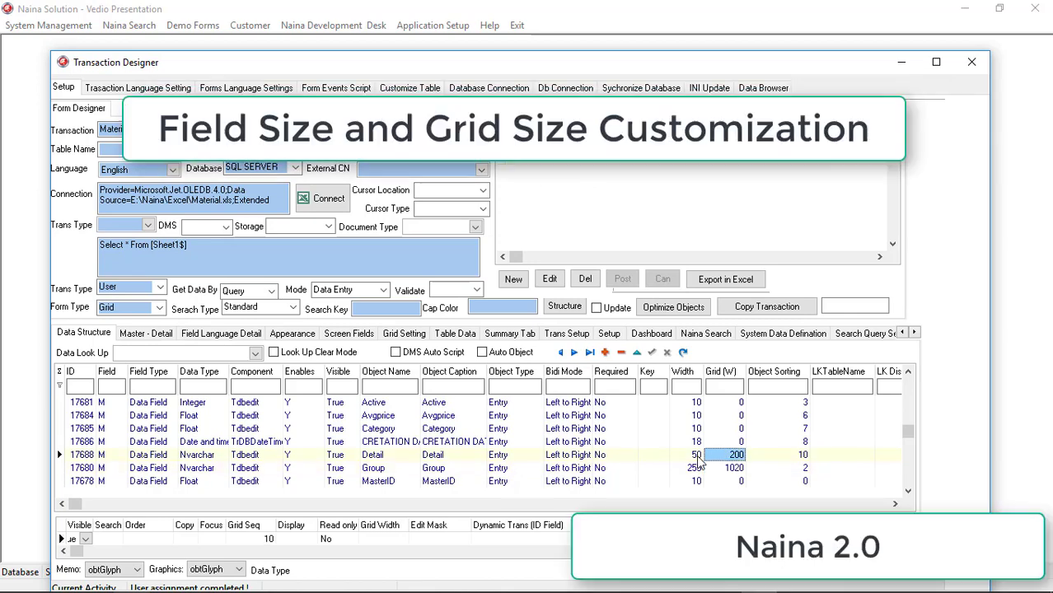
# Step: Set the Group field's width to 50 and its grid width to 200
pyautogui.press('Down')
pyautogui.press('Left')
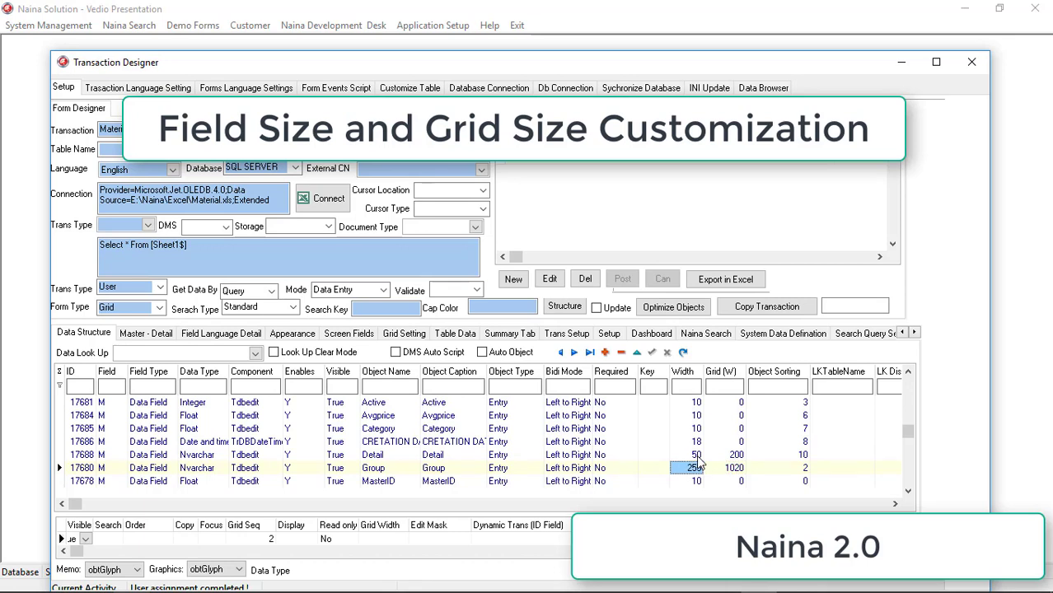
pyautogui.write('50')
pyautogui.press('Right')
pyautogui.write('2')
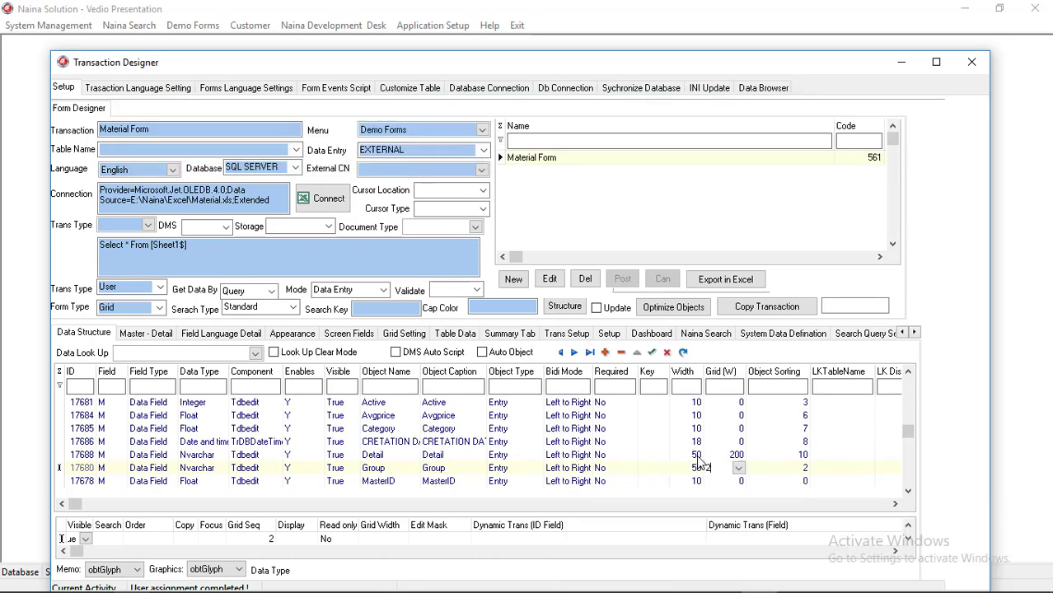
pyautogui.write('00')
pyautogui.press('Down')
# Step: Set the Name field's width to 50 and its grid width to 200
pyautogui.press('Down')
pyautogui.press('Down')
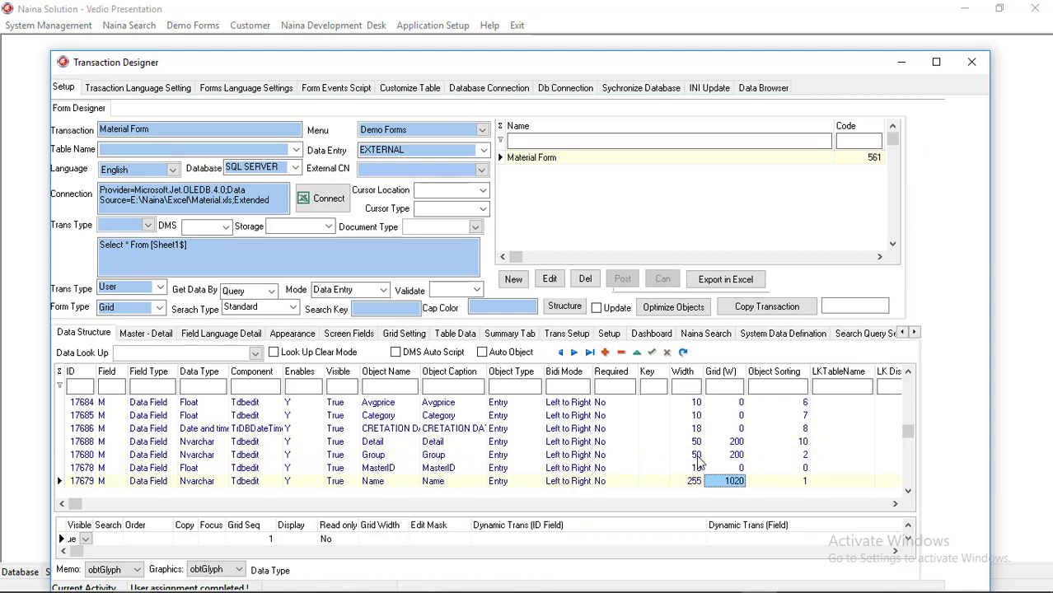
pyautogui.press('Up')
pyautogui.press('Left')
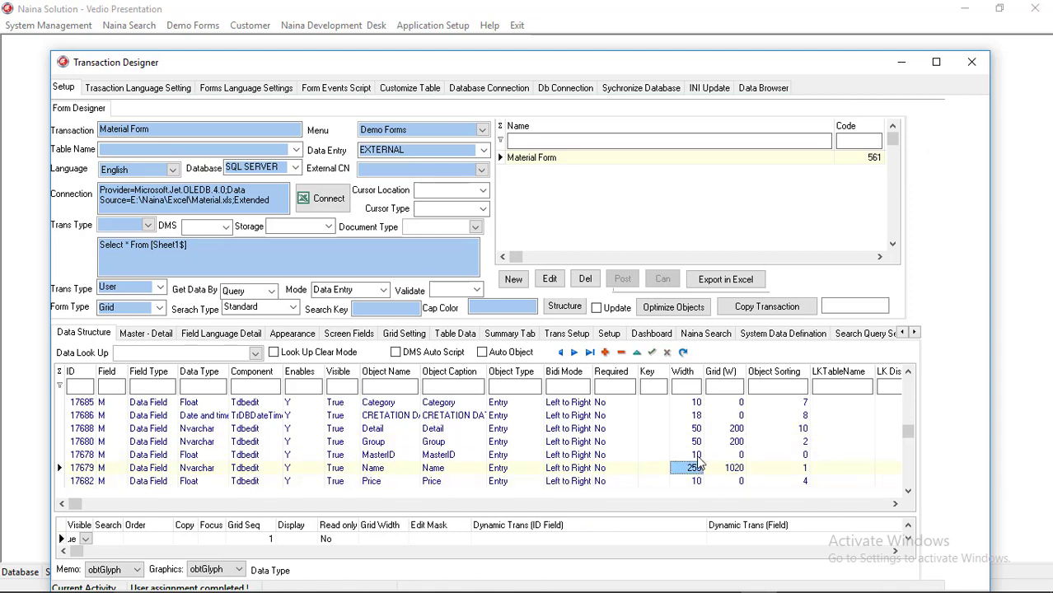
pyautogui.write('50')
pyautogui.press('Right')
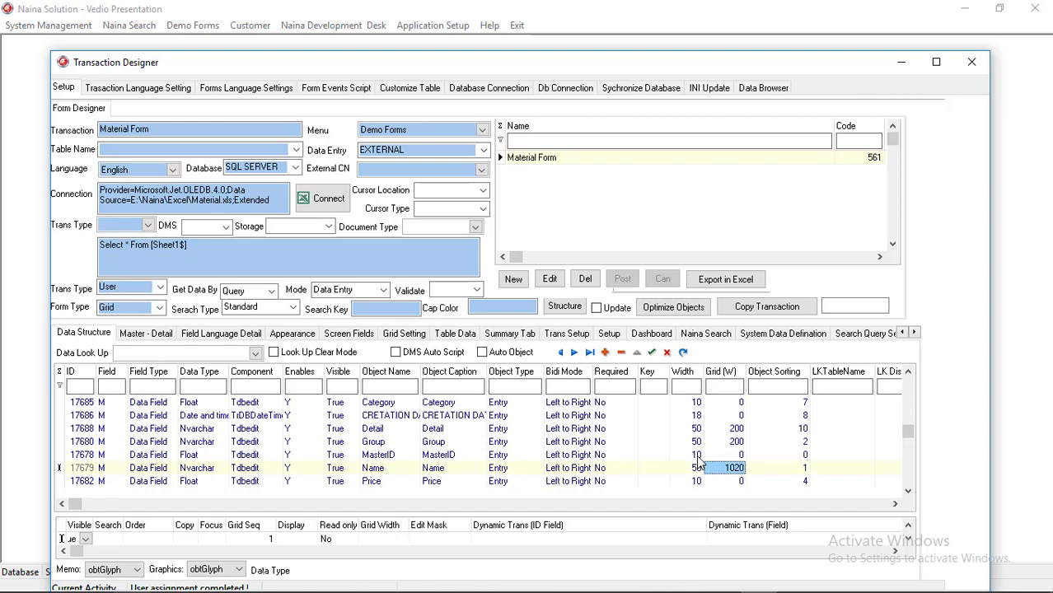
pyautogui.write('200')
pyautogui.press('Down')
# Step: Set the Unit field's width to 50 and its grid width to 200
pyautogui.press('Down')
pyautogui.press('Down')
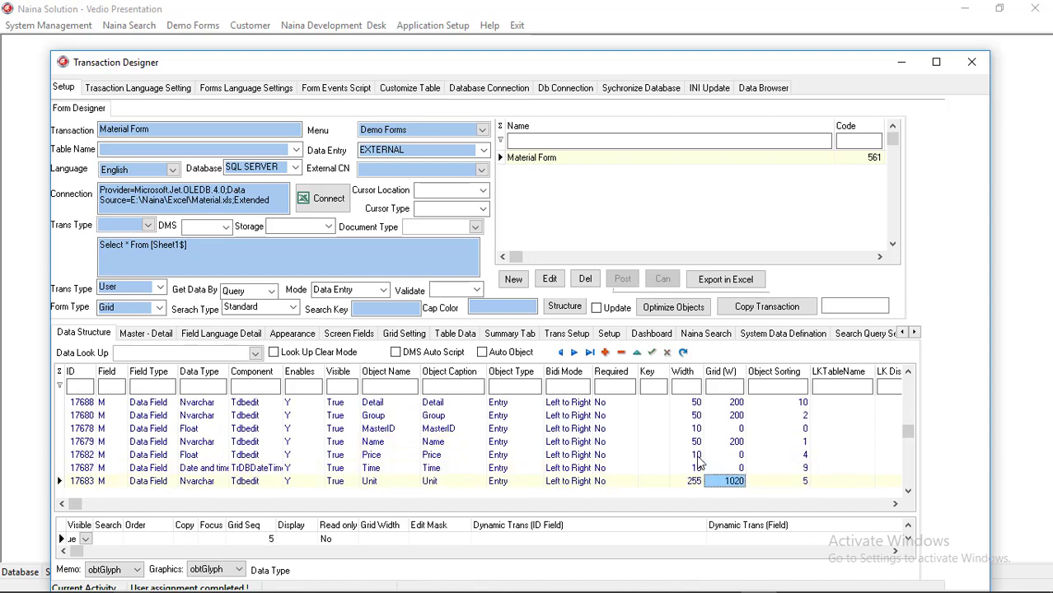
pyautogui.press('Left')
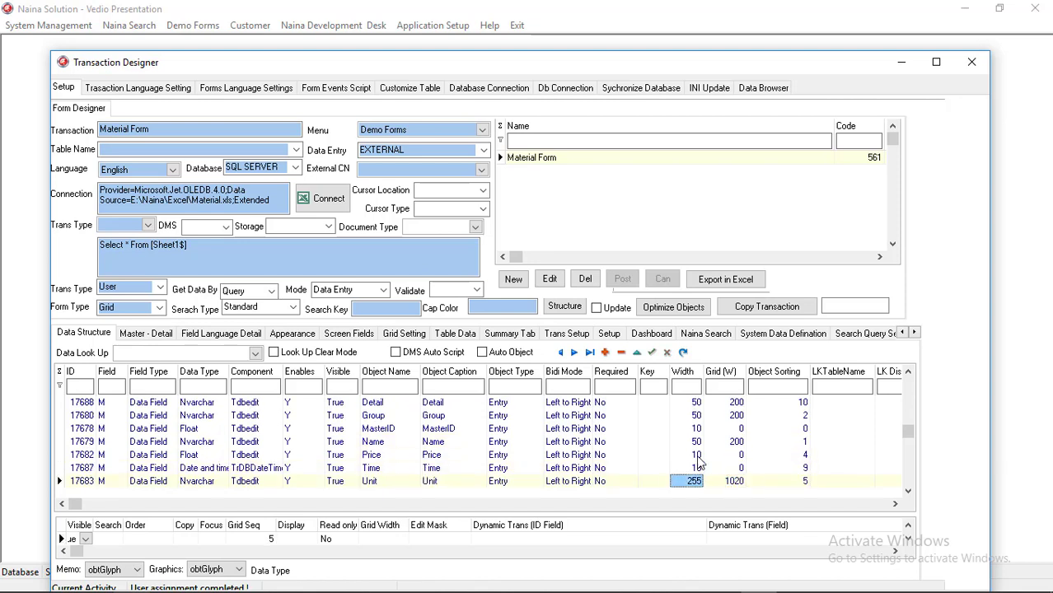
pyautogui.write('50')
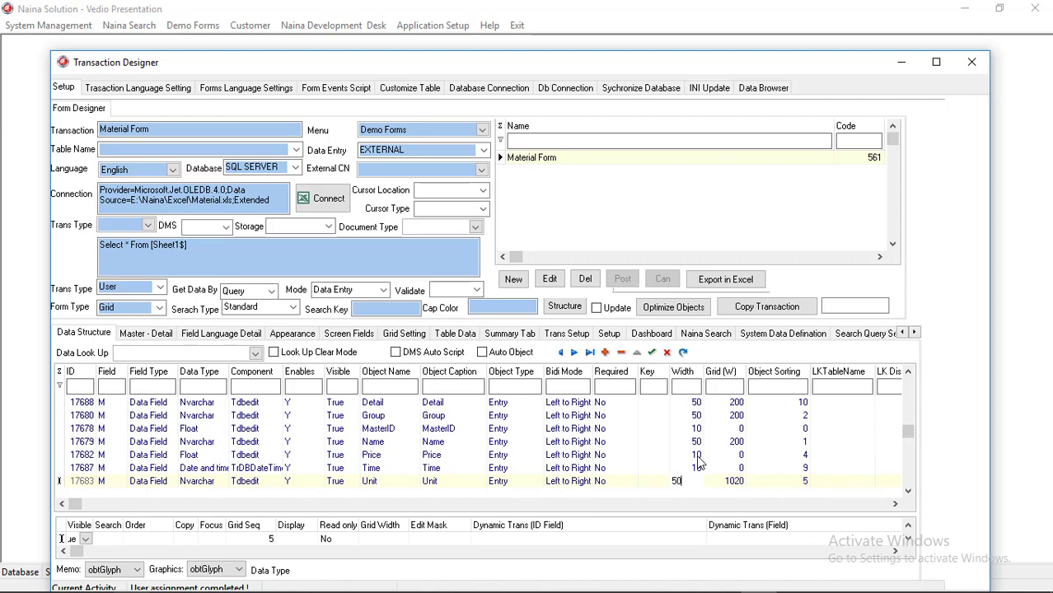
pyautogui.press('Tab')
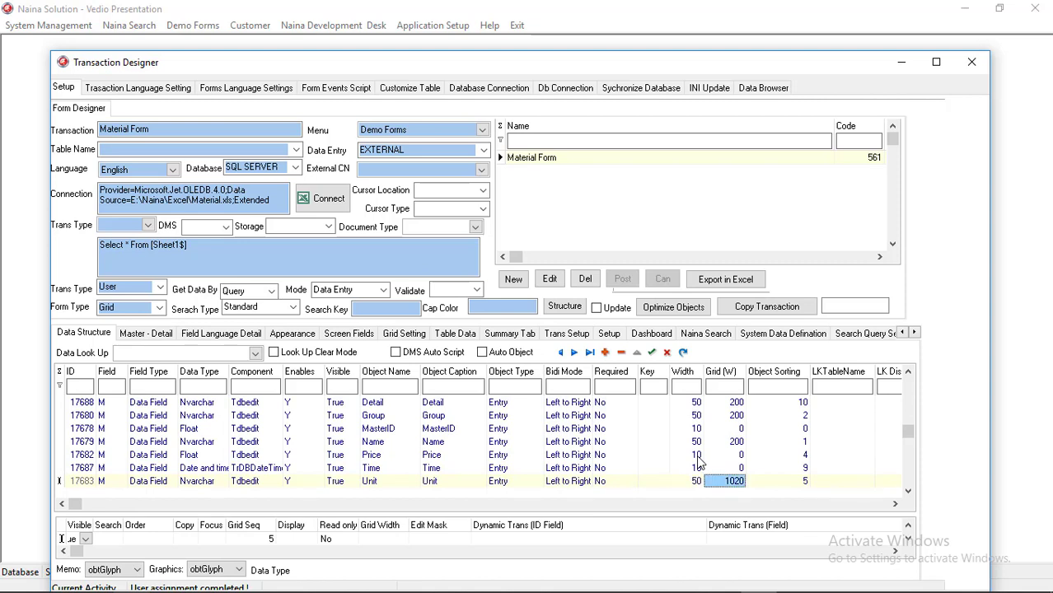
pyautogui.write('200')
pyautogui.press('Up')
# Step: Review the width and grid width values of all fields between Active and Time in the data structure
pyautogui.press('Up')
pyautogui.press('Up')
pyautogui.press('Up')
pyautogui.press('Up')
pyautogui.press('Up')
pyautogui.press('Up')
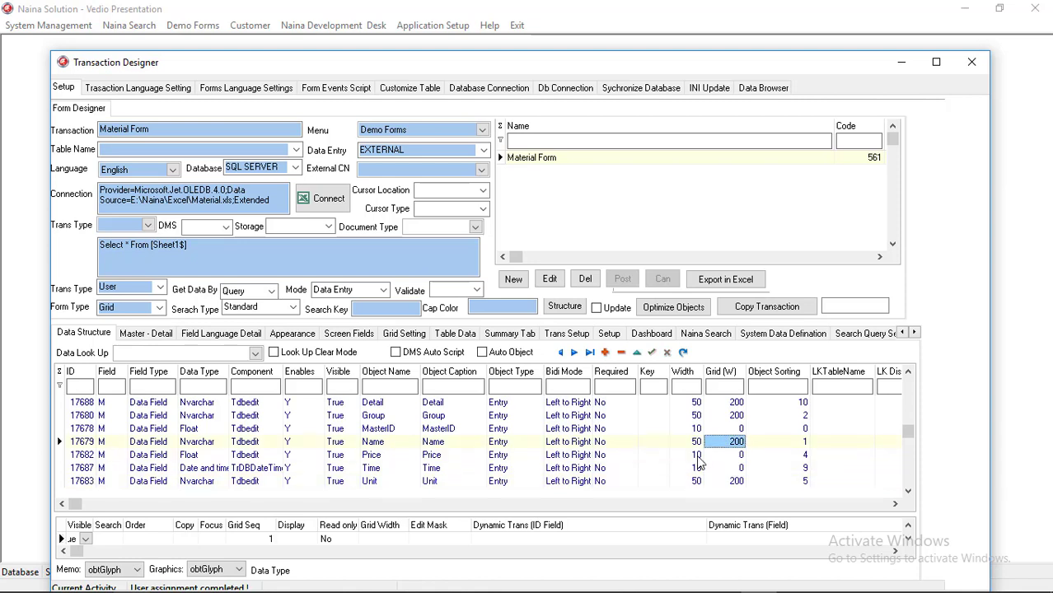
pyautogui.press('Down')
pyautogui.press('Down')
pyautogui.press('Down')
pyautogui.press('Down')
pyautogui.press('Down')
pyautogui.press('Down')
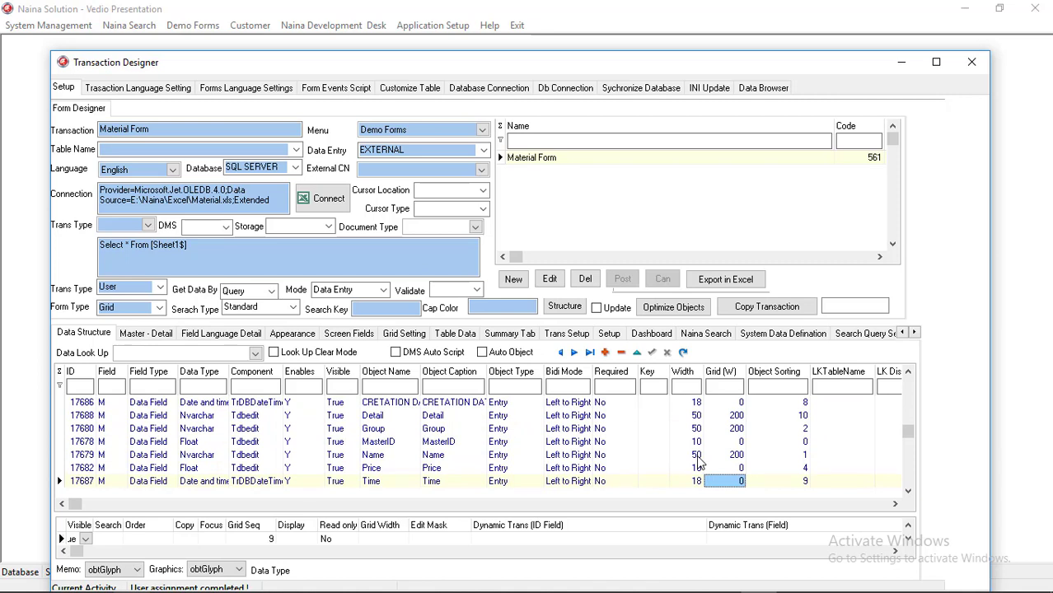
pyautogui.press('Up')
pyautogui.press('Up')
pyautogui.press('Up')
pyautogui.press('Up')
pyautogui.press('Up')
pyautogui.press('Up')
pyautogui.press('Up')
pyautogui.press('Up')
pyautogui.press('Up')
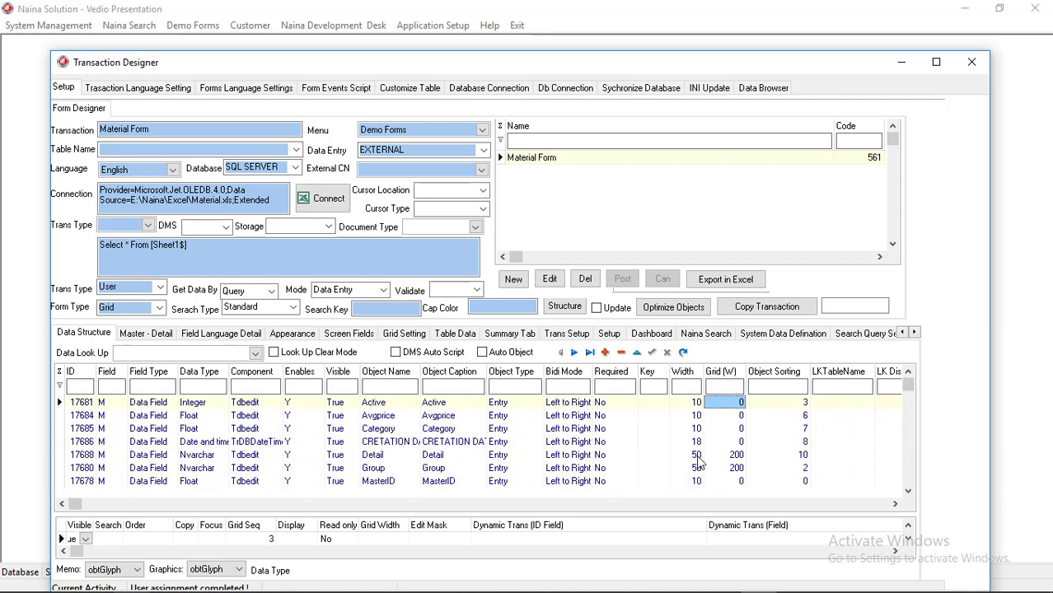
pyautogui.press('Down')
pyautogui.press('Down')
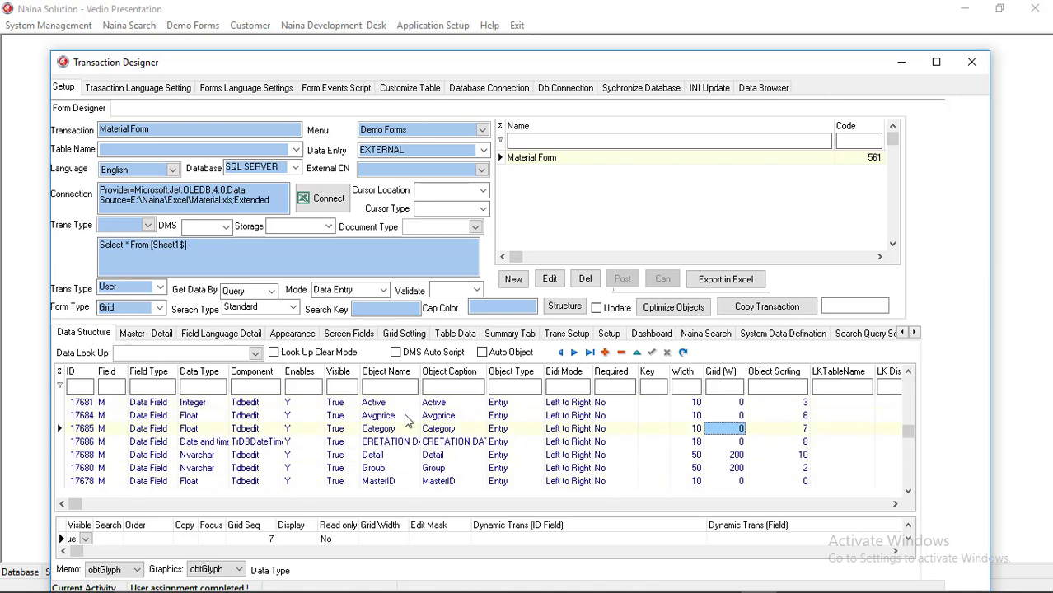
pyautogui.click(389, 407)
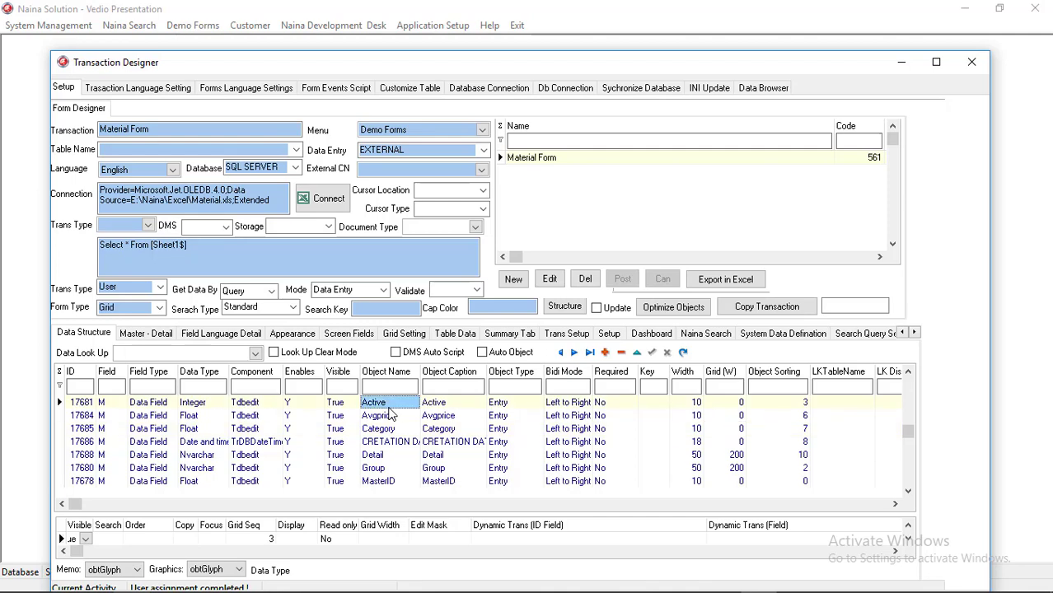
pyautogui.rightClick(391, 414)
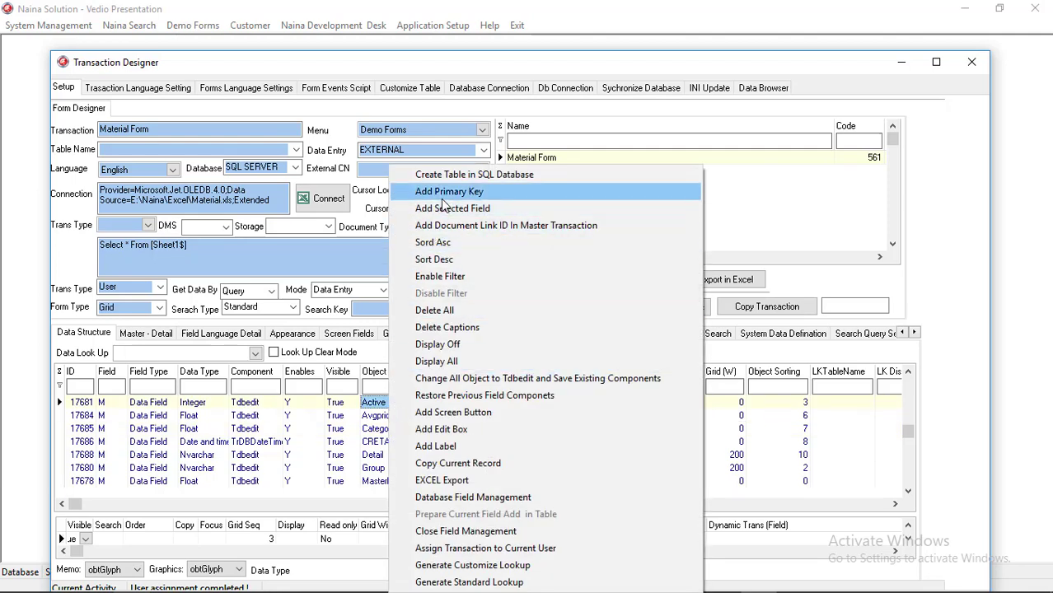
pyautogui.click(377, 446)
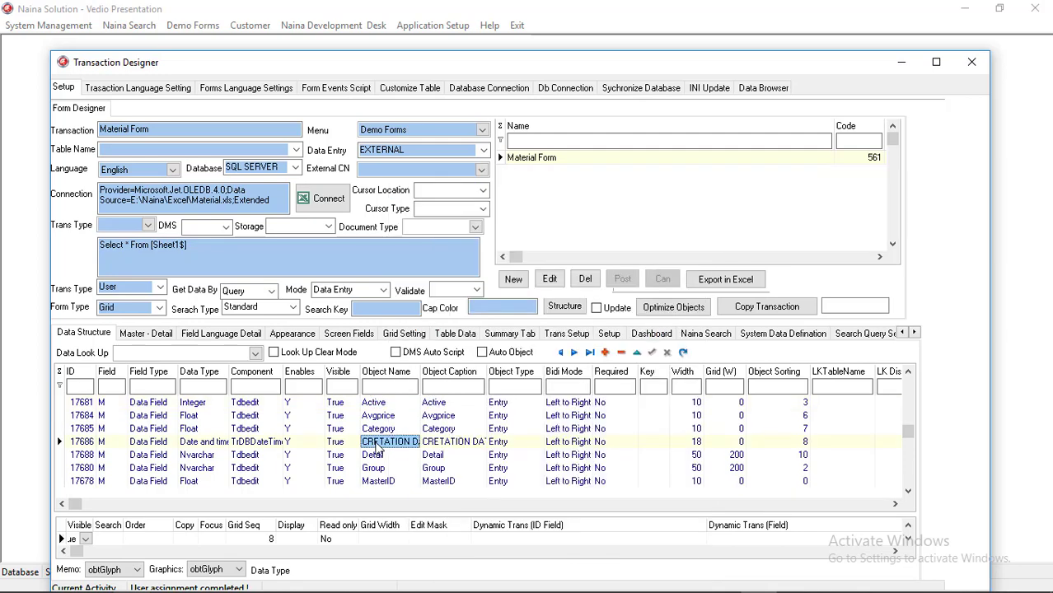
# Step: Change the data type of the MasterID field to Auto Increment
pyautogui.press('Down')
pyautogui.press('Down')
pyautogui.press('Down')
pyautogui.scroll(-2, 378, 445)
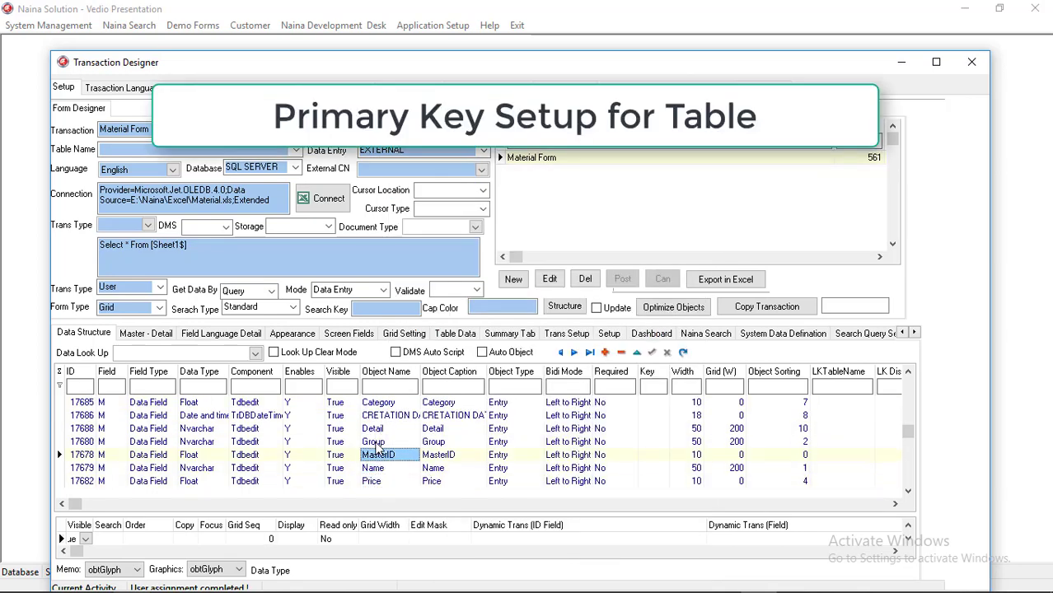
pyautogui.click(195, 458)
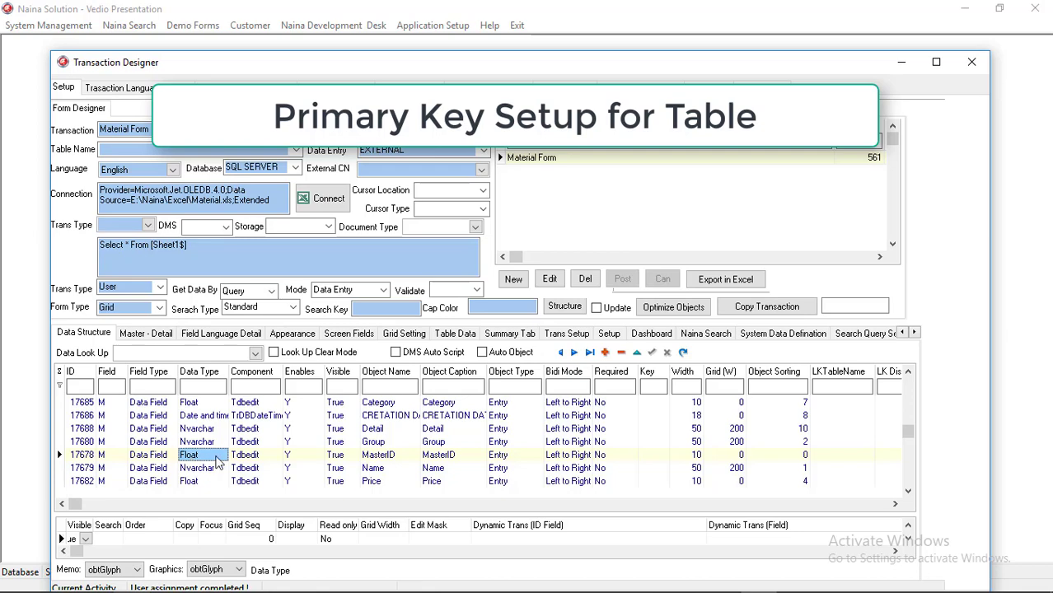
pyautogui.click(218, 458)
pyautogui.click(221, 457)
pyautogui.scroll(5, 222, 461)
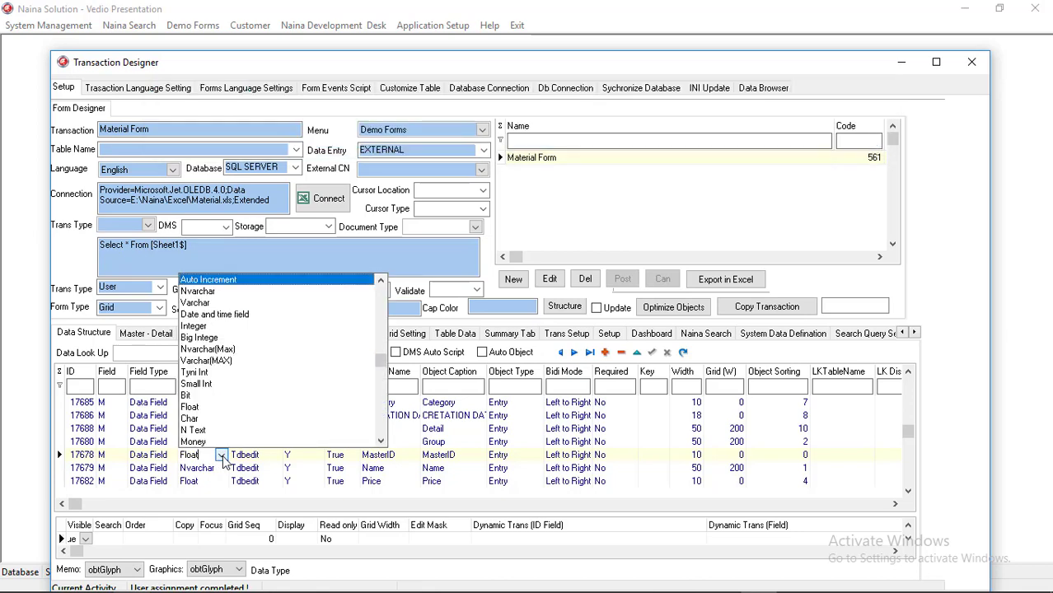
pyautogui.click(222, 458)
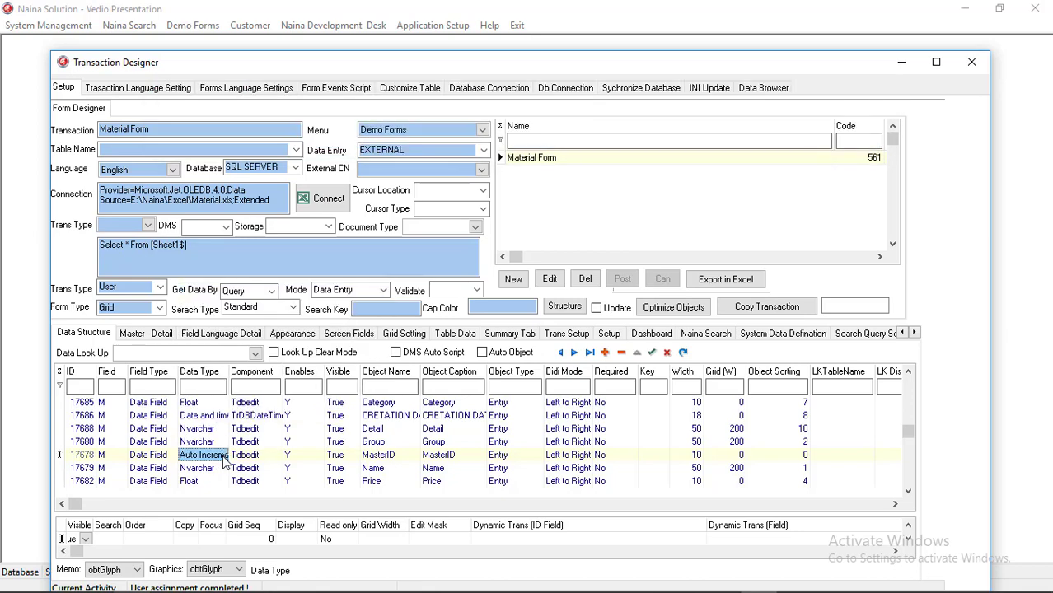
# Step: Mark the MasterID field as a key by setting its Key value to Yes
pyautogui.click(659, 458)
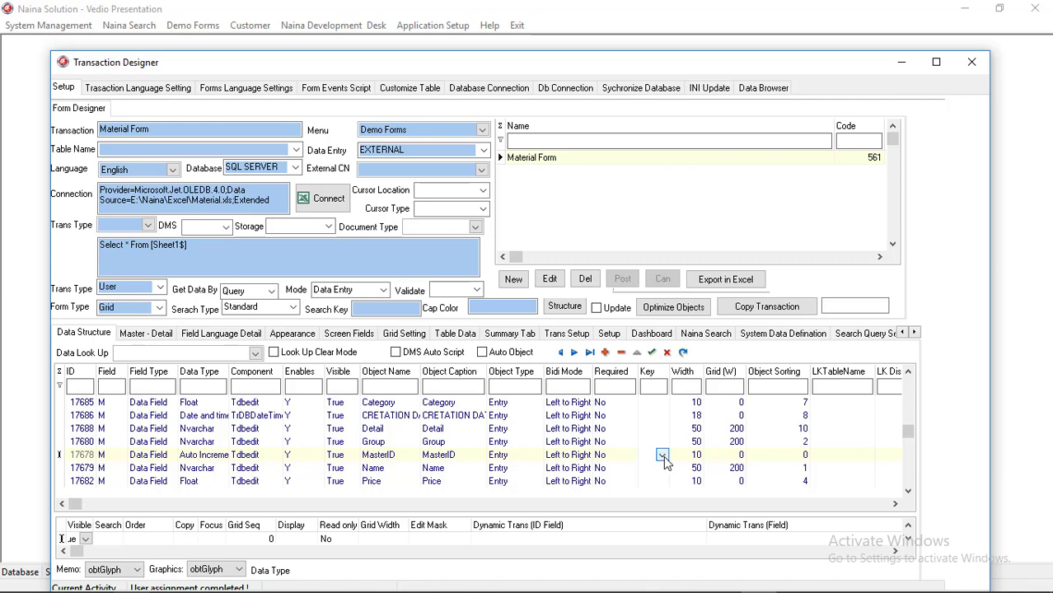
pyautogui.click(662, 456)
pyautogui.click(649, 468)
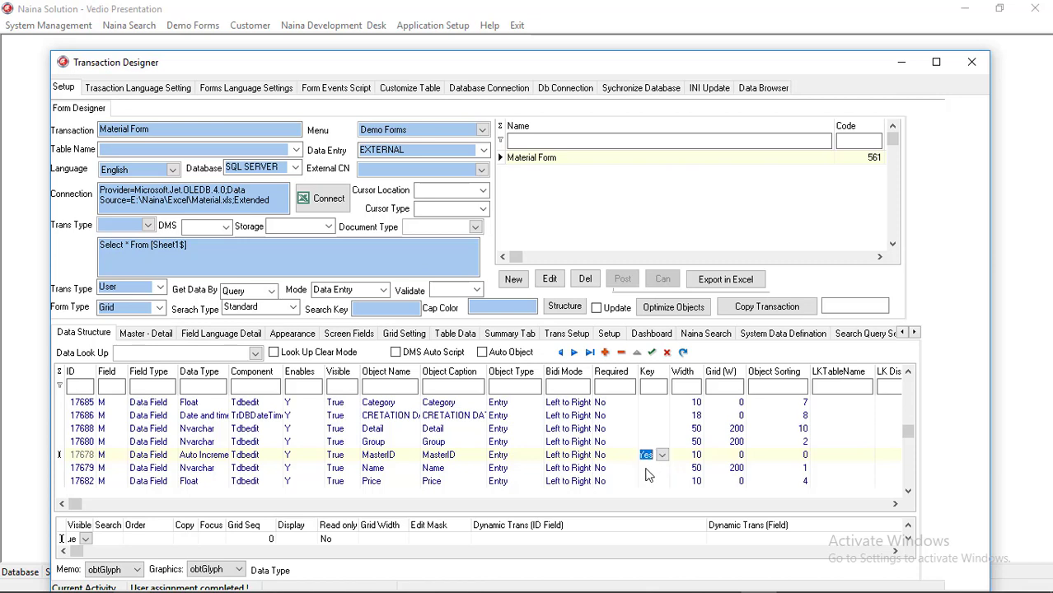
pyautogui.click(579, 456)
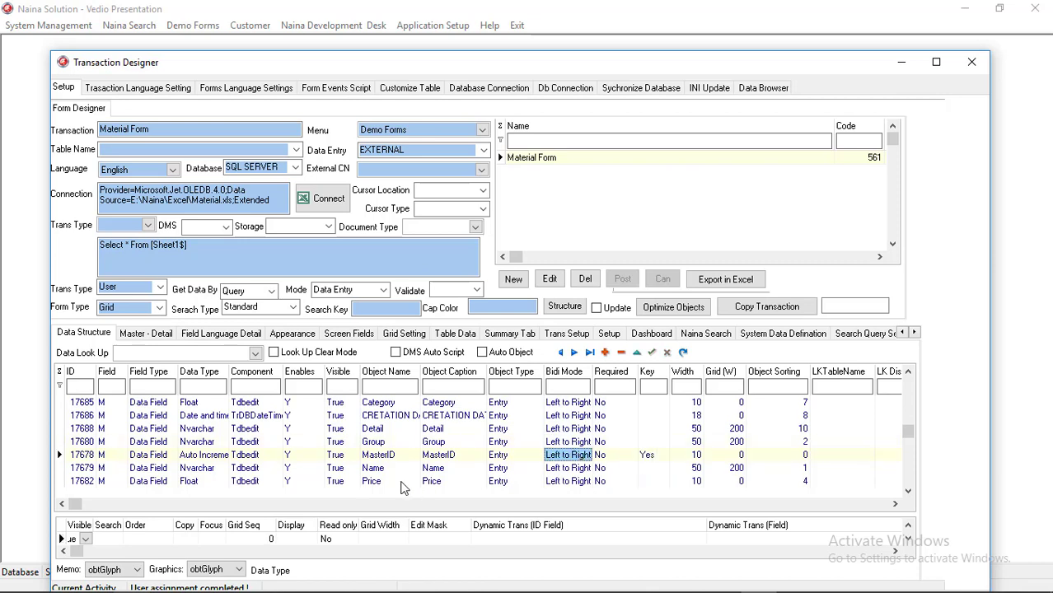
# Step: Try to create the Material Form table in the SQL database from the data structure
pyautogui.click(389, 406)
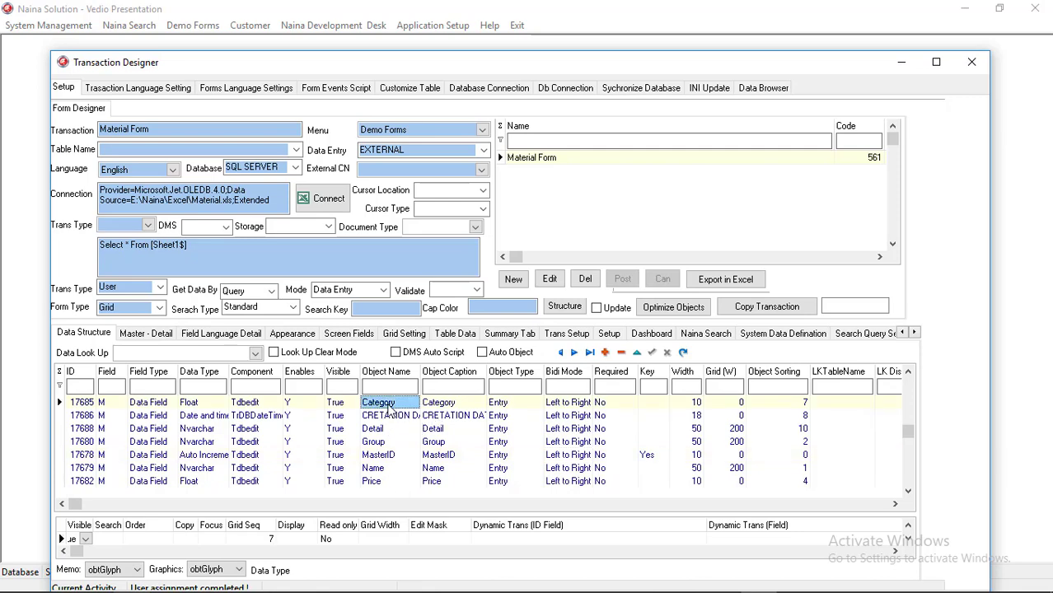
pyautogui.rightClick(389, 406)
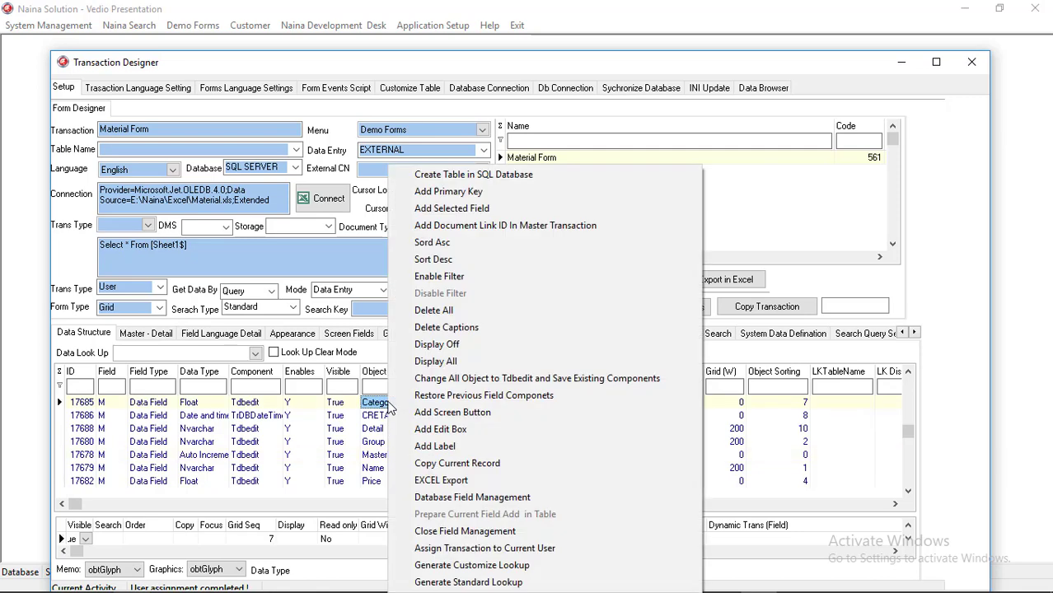
pyautogui.click(445, 176)
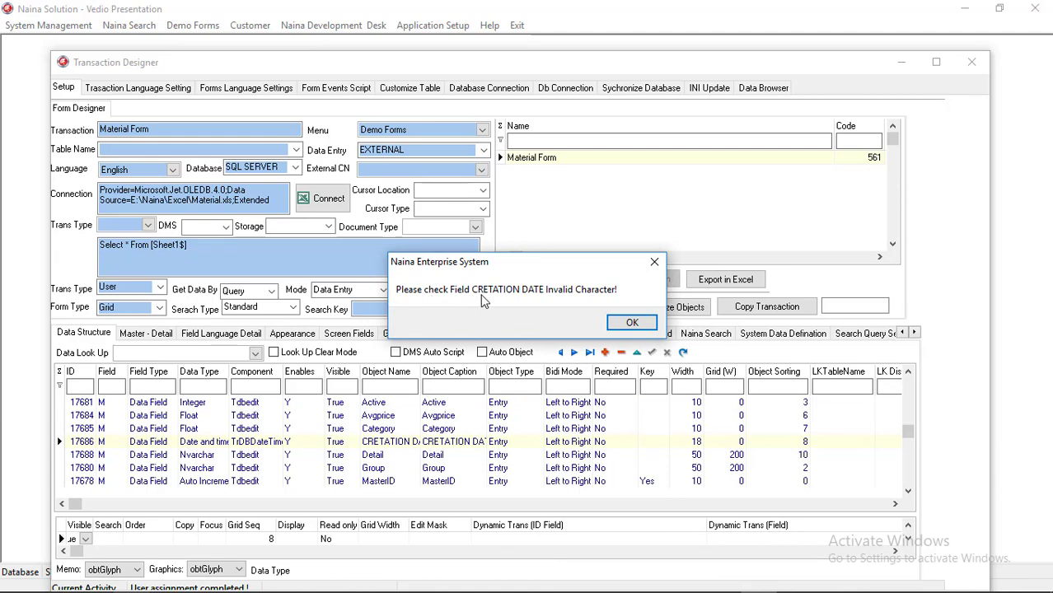
pyautogui.click(630, 324)
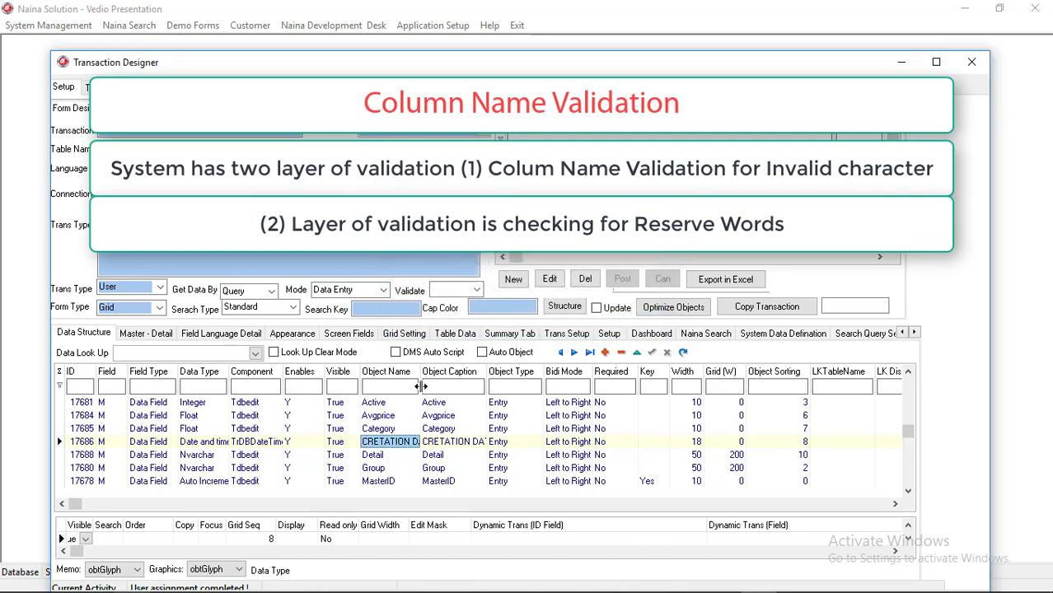
# Step: Widen the Object Name column and change the CRETATION DATE field's object name to CRETATIONDATE
pyautogui.moveTo(421, 383); pyautogui.dragTo(486, 383)
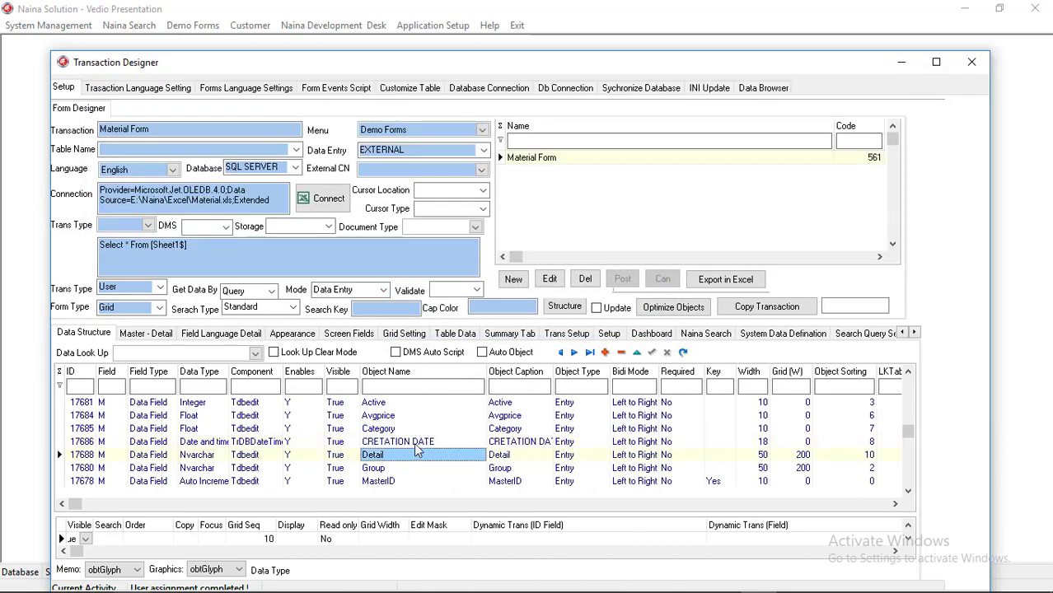
pyautogui.click(411, 442)
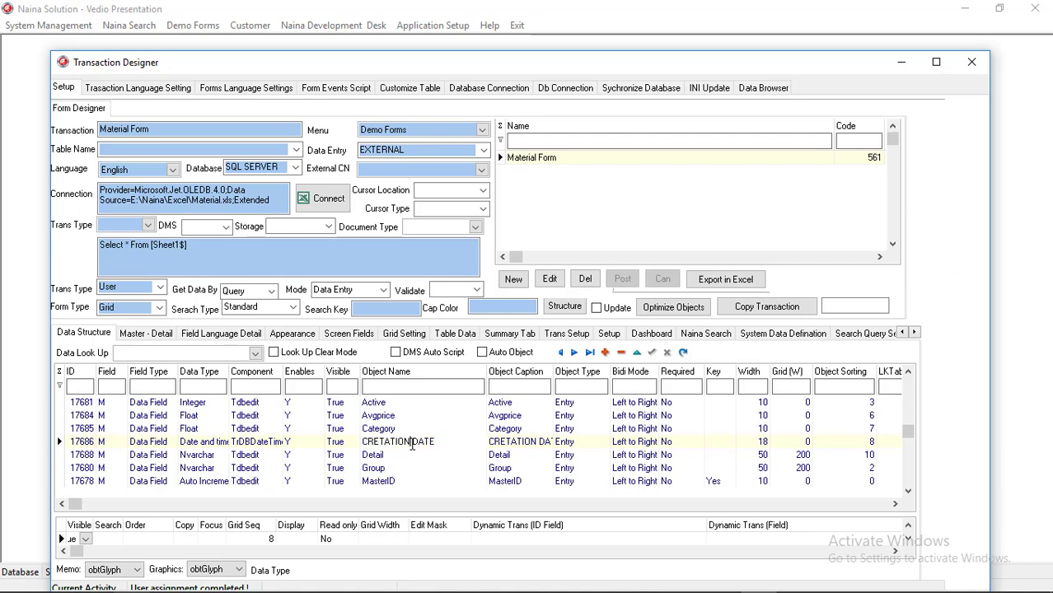
pyautogui.press('Down')
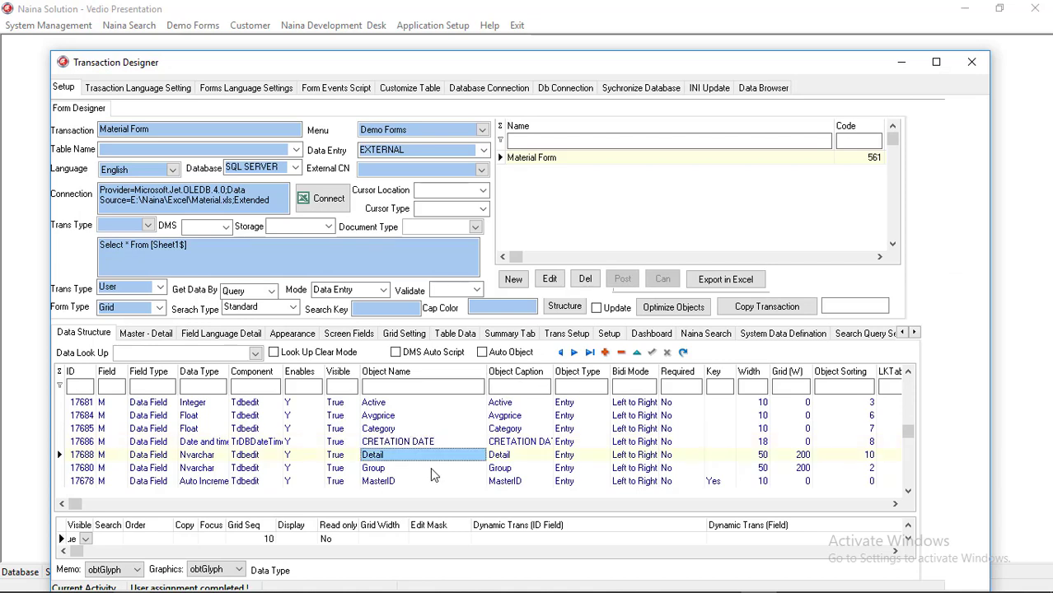
pyautogui.press('Up')
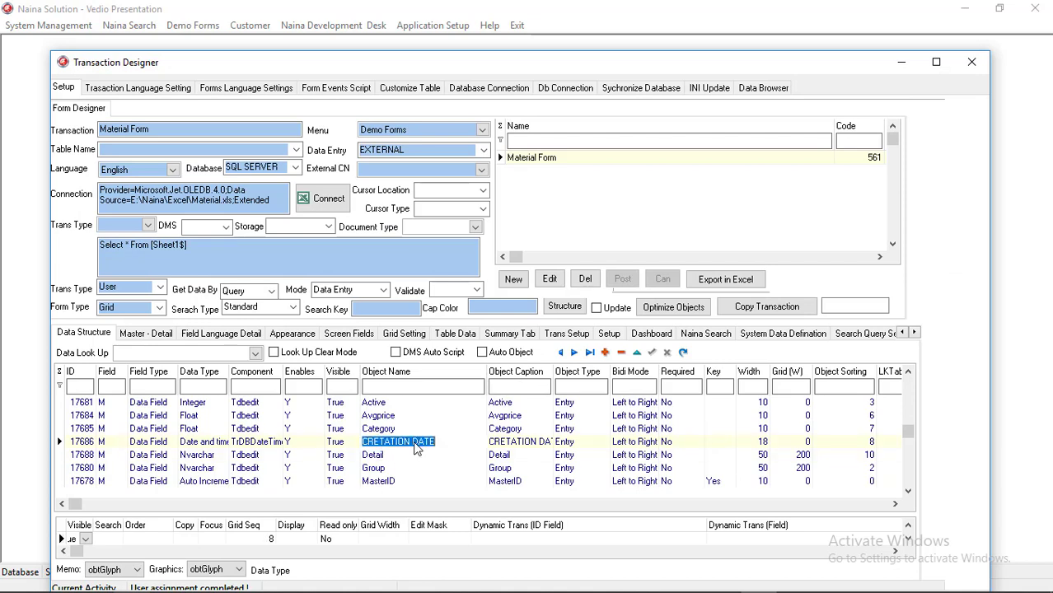
pyautogui.click(415, 442)
pyautogui.press('BackSpace')
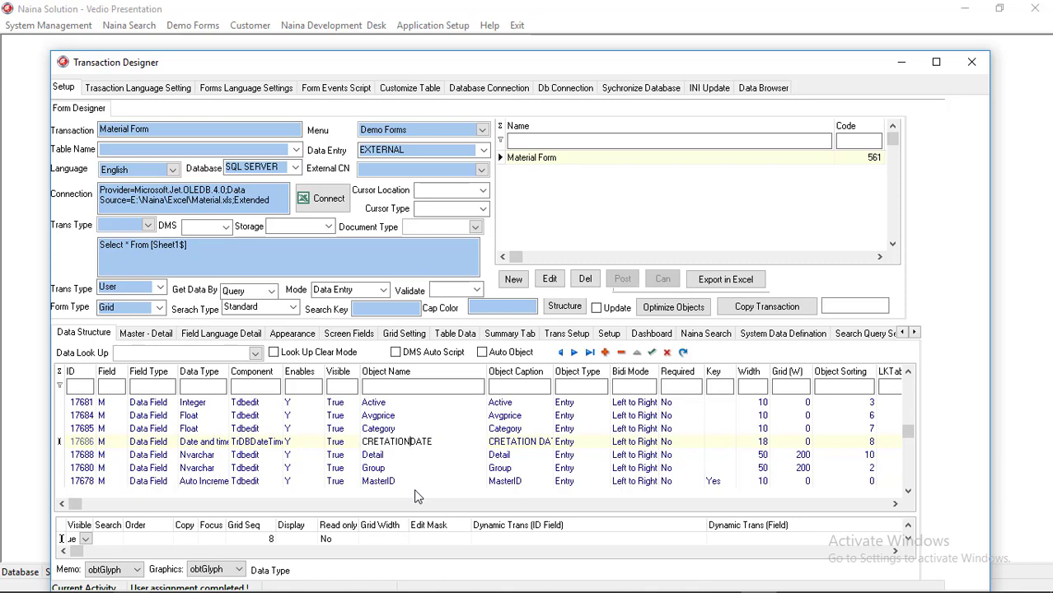
pyautogui.press('Down')
pyautogui.press('Up')
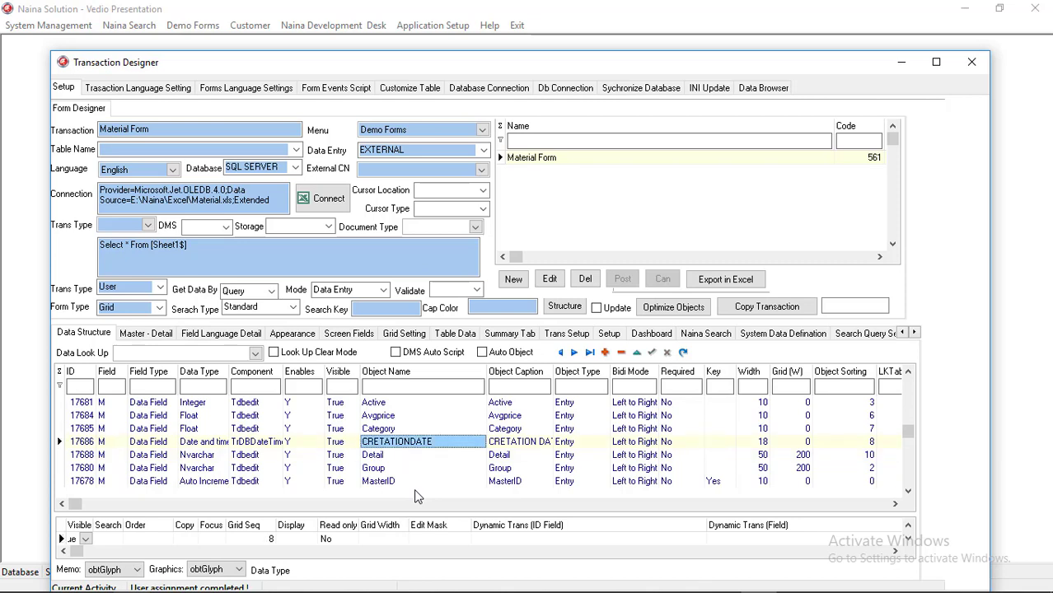
pyautogui.press('Up')
pyautogui.press('Up')
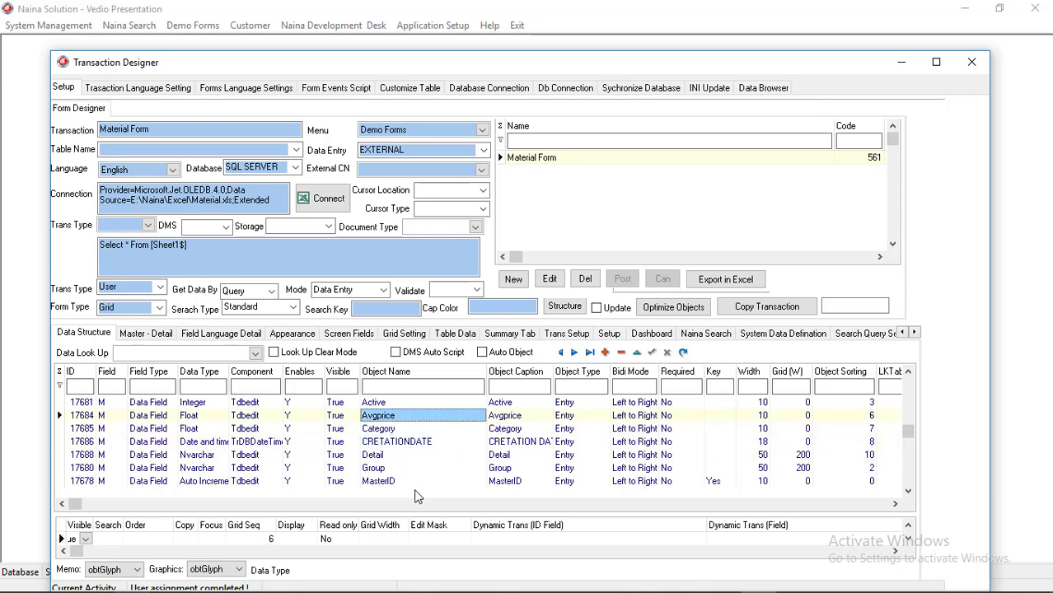
pyautogui.press('Up')
pyautogui.press('Down')
pyautogui.press('Down')
pyautogui.press('Down')
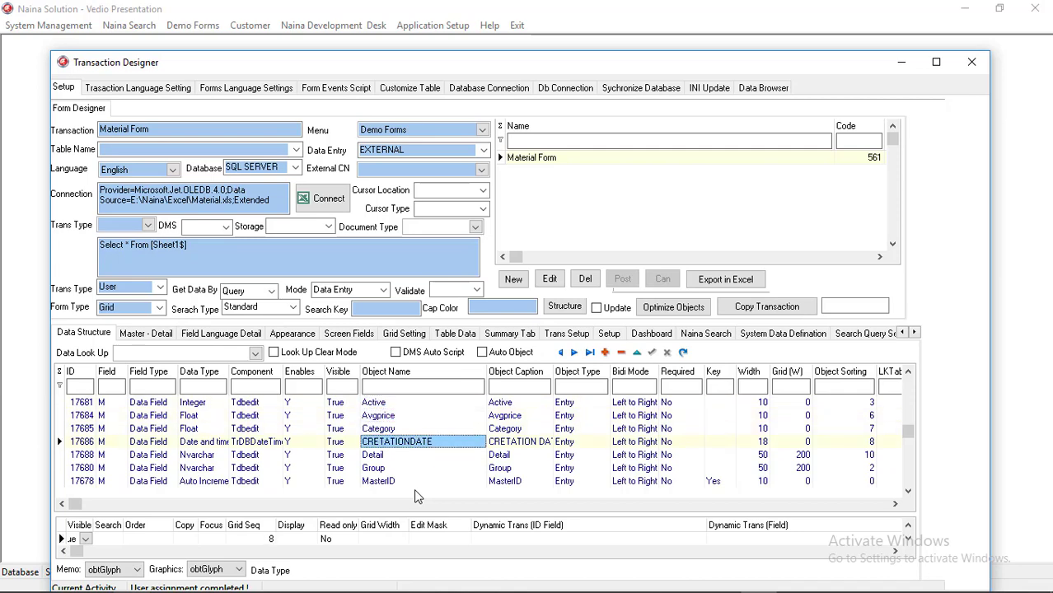
# Step: Try again to create the table in the SQL database with the corrected date field name
pyautogui.click(398, 406)
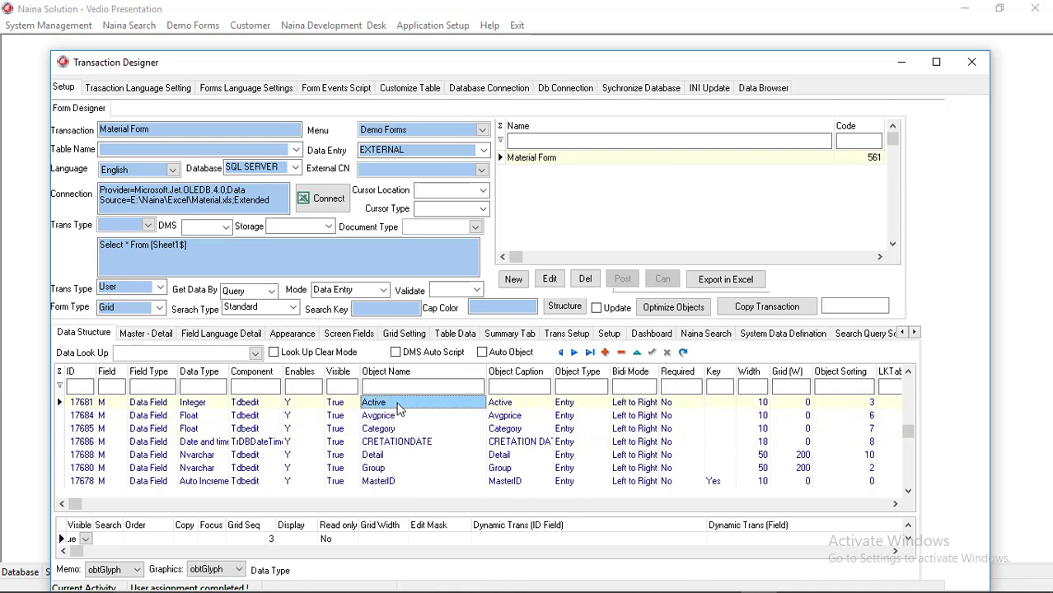
pyautogui.rightClick(398, 408)
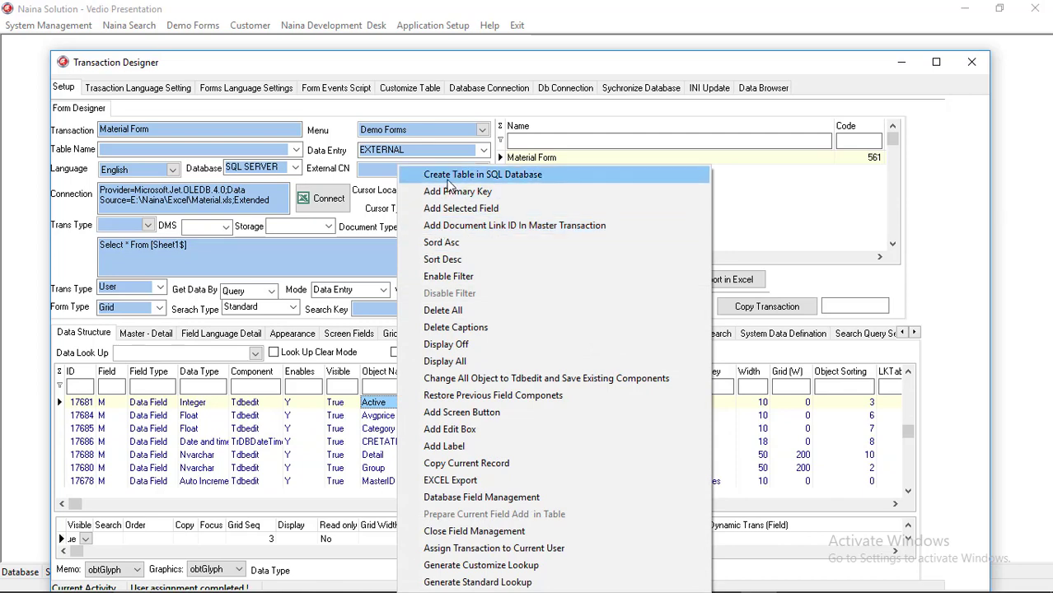
pyautogui.click(449, 177)
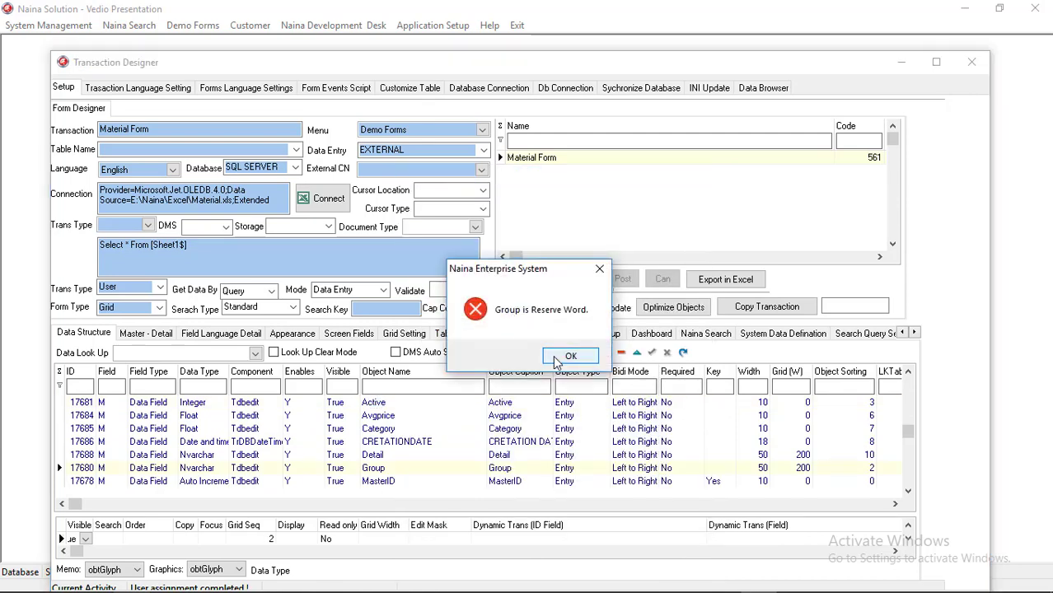
pyautogui.click(569, 356)
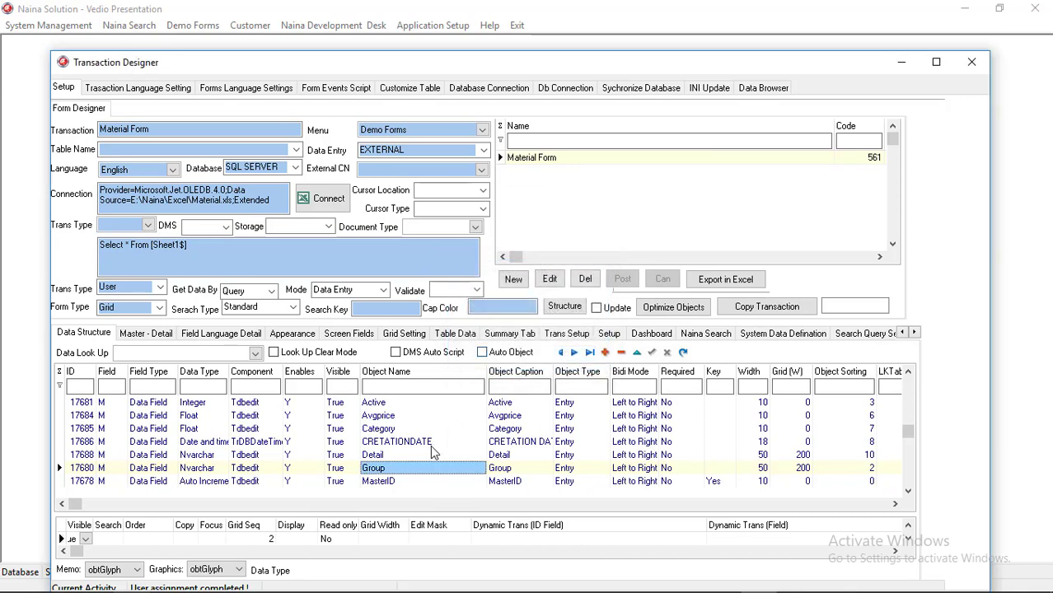
# Step: Change the Group field's object name to MateriaGroup
pyautogui.click(403, 471)
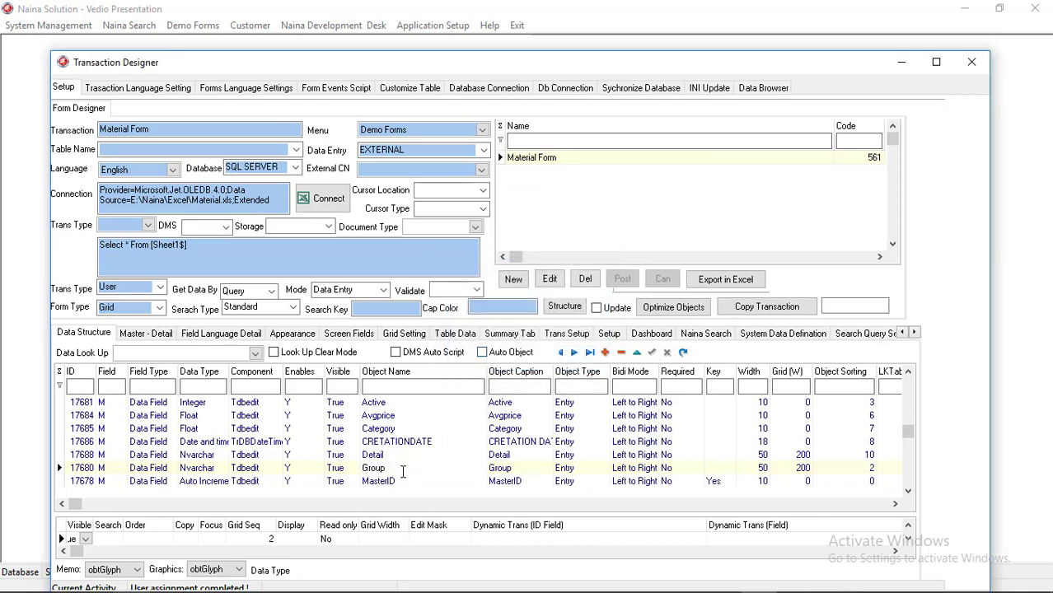
pyautogui.press('Home')
pyautogui.write('Material')
pyautogui.press('Up')
pyautogui.press('Down')
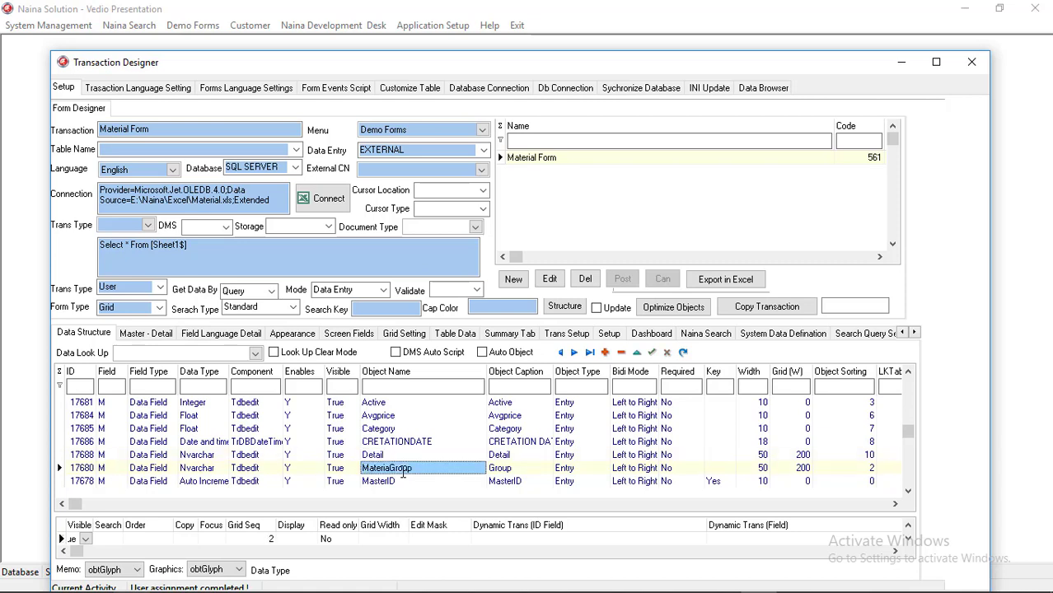
# Step: Review the object names of the fields from Active down to MateriaGroup in the data structure
pyautogui.press('Up')
pyautogui.press('Up')
pyautogui.press('Up')
pyautogui.press('Up')
pyautogui.press('Up')
pyautogui.press('Down')
pyautogui.press('Down')
pyautogui.press('Down')
pyautogui.press('Down')
pyautogui.press('Down')
pyautogui.press('Up')
pyautogui.press('Up')
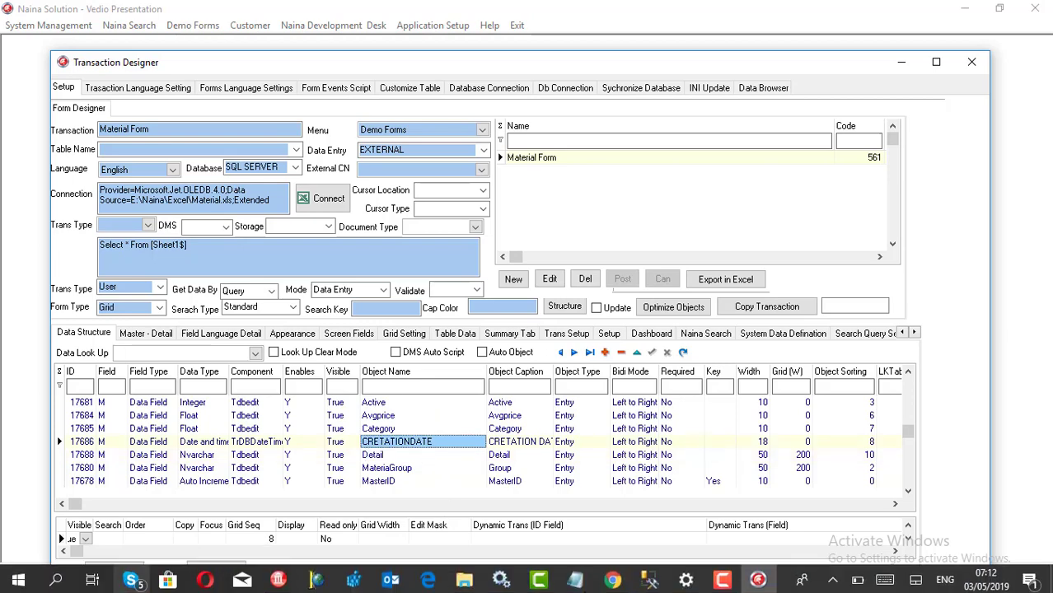
# Step: Switch to SQL Server Management Studio and list the top 1000 rows of dbo.System_SQL_Reserv_Words in DbNaina_Pak_Demo
pyautogui.click(649, 581)
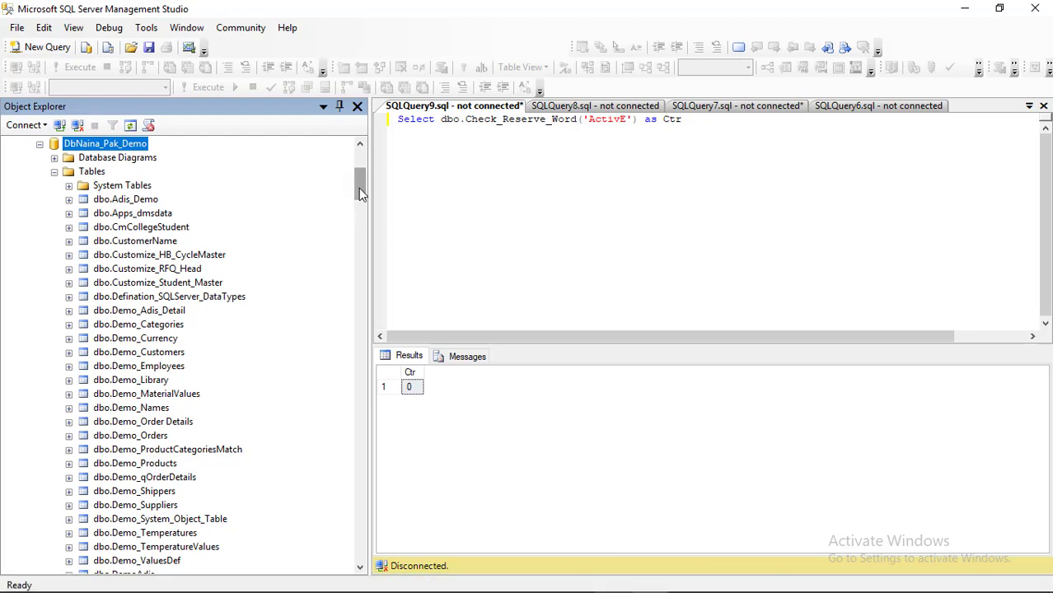
pyautogui.moveTo(358, 187); pyautogui.dragTo(355, 456)
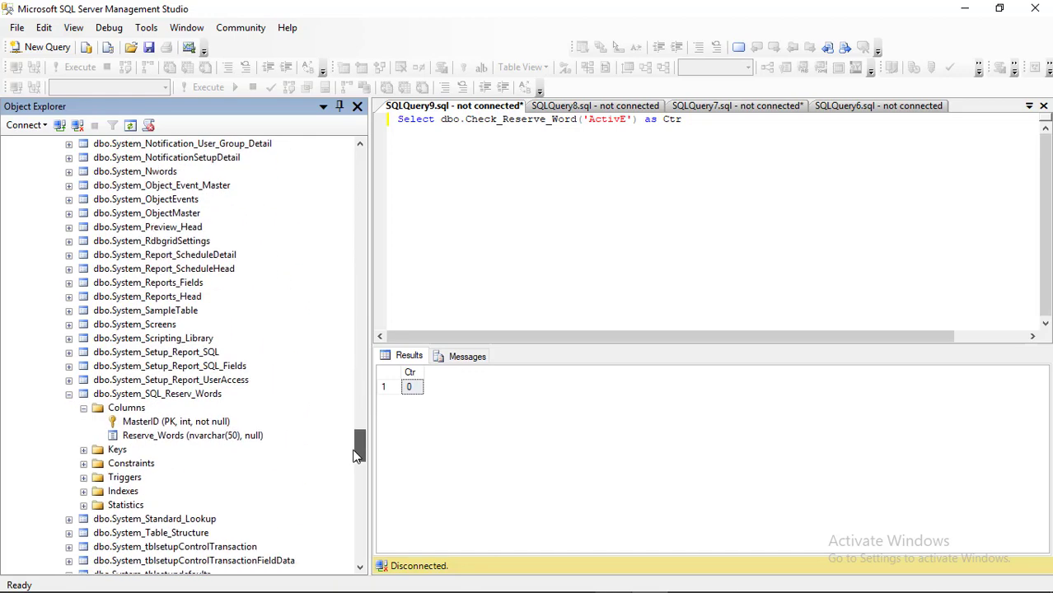
pyautogui.rightClick(194, 401)
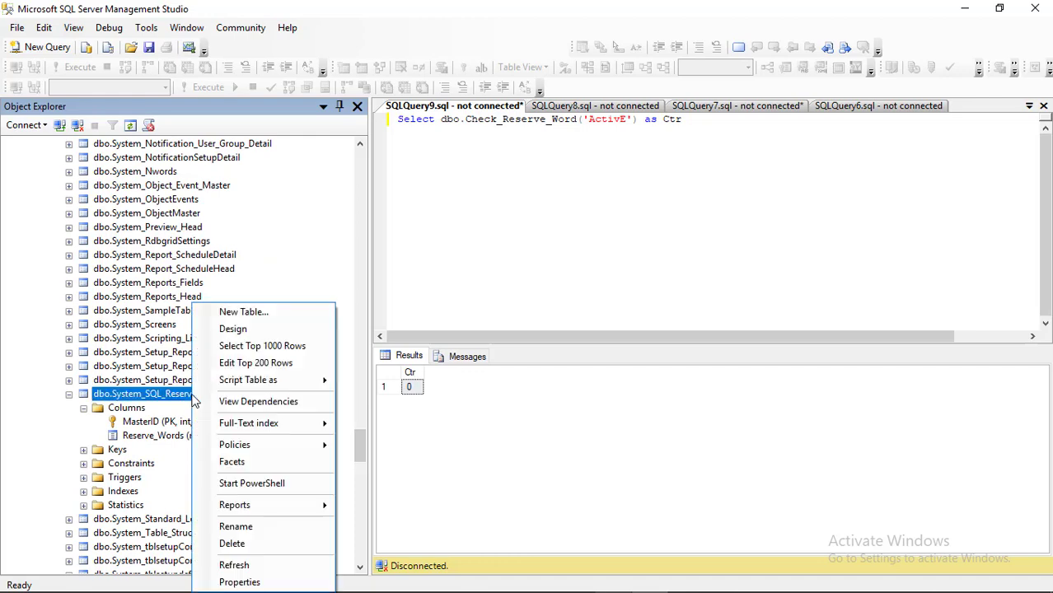
pyautogui.click(247, 346)
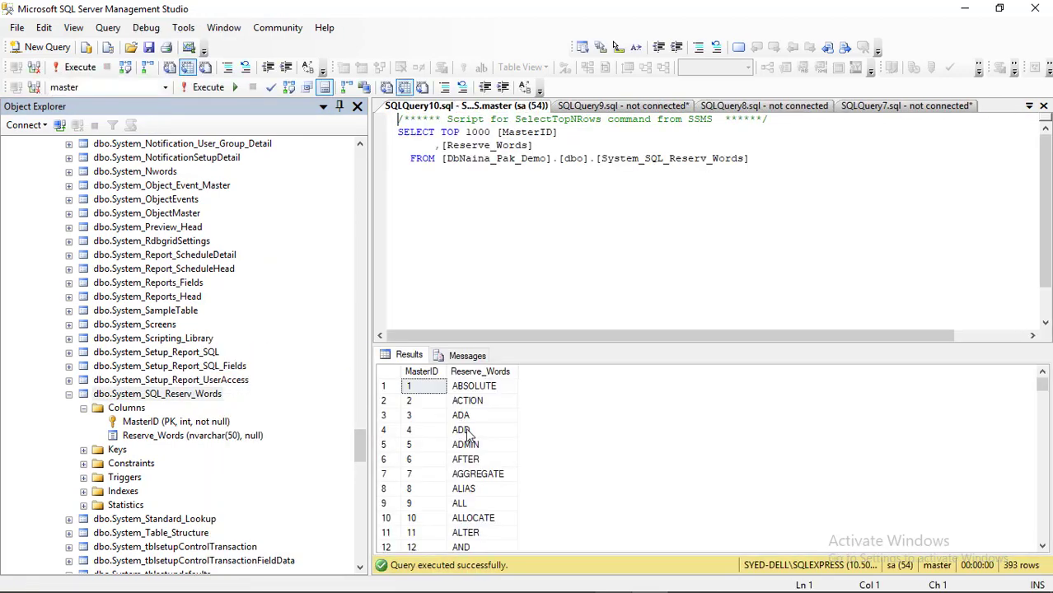
# Step: Examine the entries in the Reserve_Words column of the query results
pyautogui.click(466, 430)
pyautogui.click(472, 439)
pyautogui.press('Down')
pyautogui.press('Down')
pyautogui.press('Down')
pyautogui.press('Down')
pyautogui.press('Down')
pyautogui.press('Down')
pyautogui.press('Down')
pyautogui.press('Down')
pyautogui.press('Down')
pyautogui.press('Down')
pyautogui.press('Down')
pyautogui.press('Down')
pyautogui.press('Down')
pyautogui.press('Down')
pyautogui.press('Down')
pyautogui.press('Down')
pyautogui.press('Down')
pyautogui.press('Down')
pyautogui.press('Down')
pyautogui.press('Down')
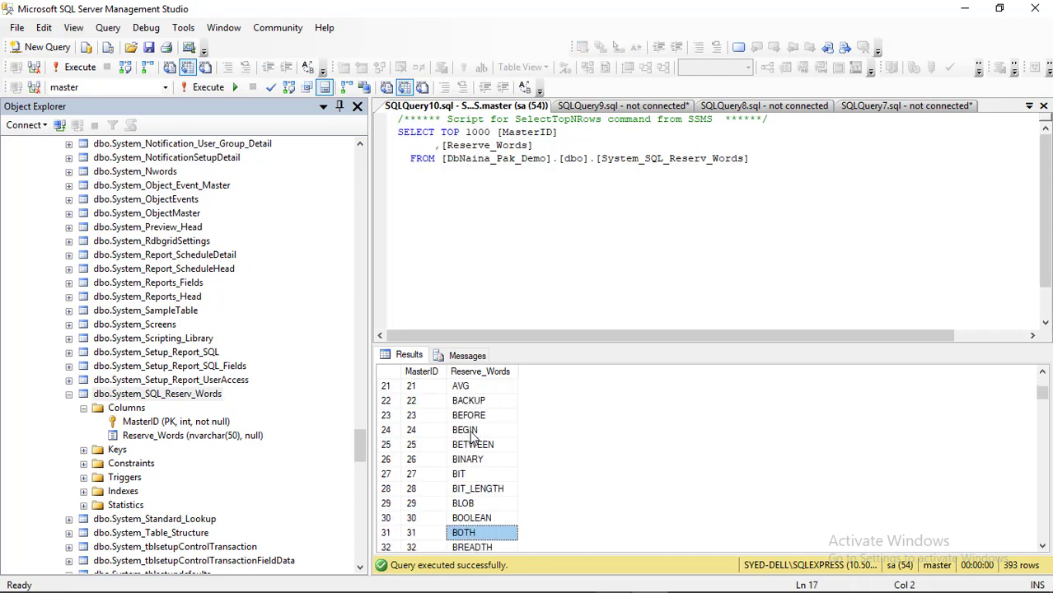
pyautogui.press('Up')
pyautogui.press('Up')
pyautogui.press('Up')
pyautogui.press('Up')
pyautogui.press('Up')
pyautogui.press('Up')
pyautogui.press('Up')
pyautogui.press('Up')
pyautogui.press('Up')
pyautogui.press('Up')
pyautogui.press('Up')
pyautogui.press('Up')
pyautogui.press('Up')
pyautogui.press('Up')
pyautogui.press('Up')
pyautogui.press('Up')
pyautogui.press('Up')
pyautogui.press('Up')
pyautogui.press('Up')
pyautogui.press('Up')
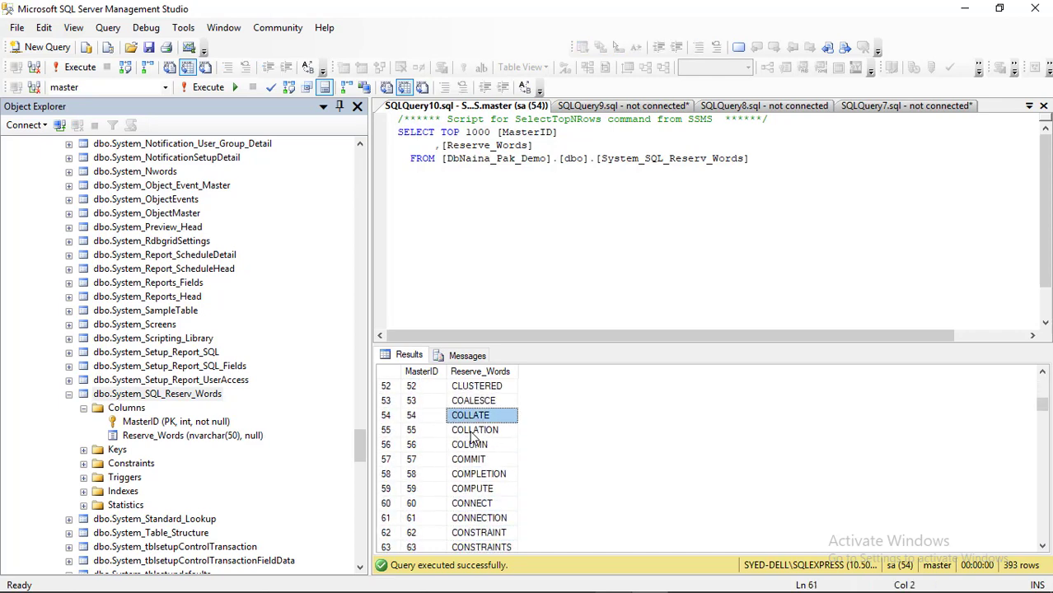
pyautogui.press('Up')
pyautogui.press('Up')
pyautogui.press('Up')
pyautogui.press('Up')
pyautogui.press('Up')
pyautogui.press('Up')
pyautogui.press('Up')
pyautogui.press('Up')
pyautogui.press('Up')
pyautogui.press('Up')
pyautogui.press('Up')
pyautogui.press('Up')
pyautogui.press('Up')
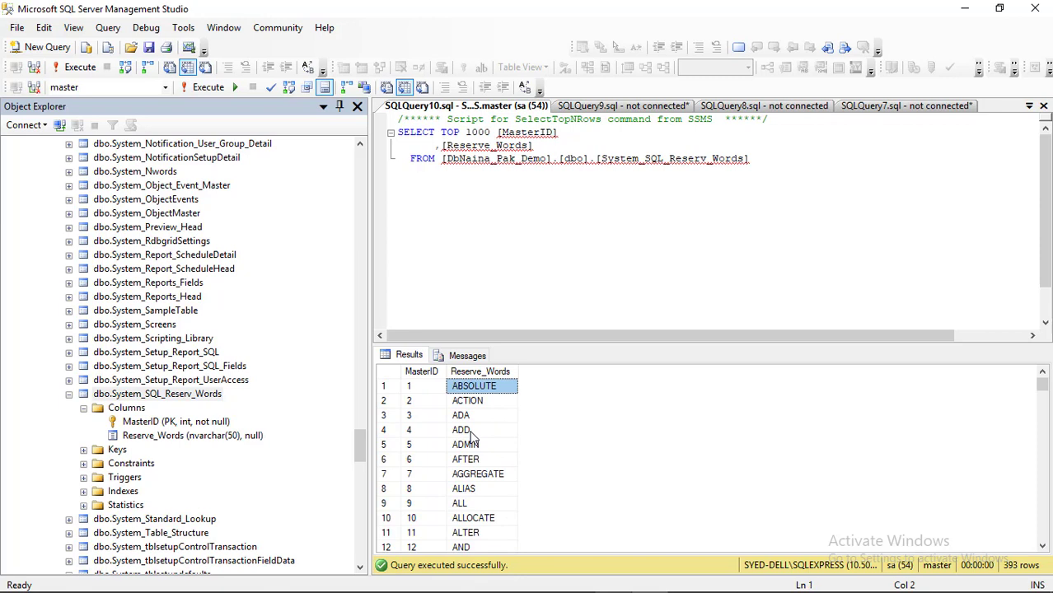
pyautogui.press('Down')
pyautogui.press('Down')
pyautogui.press('Down')
pyautogui.press('Down')
pyautogui.press('Down')
pyautogui.press('Down')
pyautogui.press('Down')
pyautogui.press('Down')
pyautogui.press('Down')
pyautogui.press('Down')
pyautogui.press('Down')
pyautogui.press('Down')
pyautogui.press('Down')
pyautogui.press('Down')
pyautogui.press('Down')
pyautogui.press('Down')
pyautogui.press('Down')
pyautogui.press('Down')
pyautogui.press('Down')
pyautogui.press('Down')
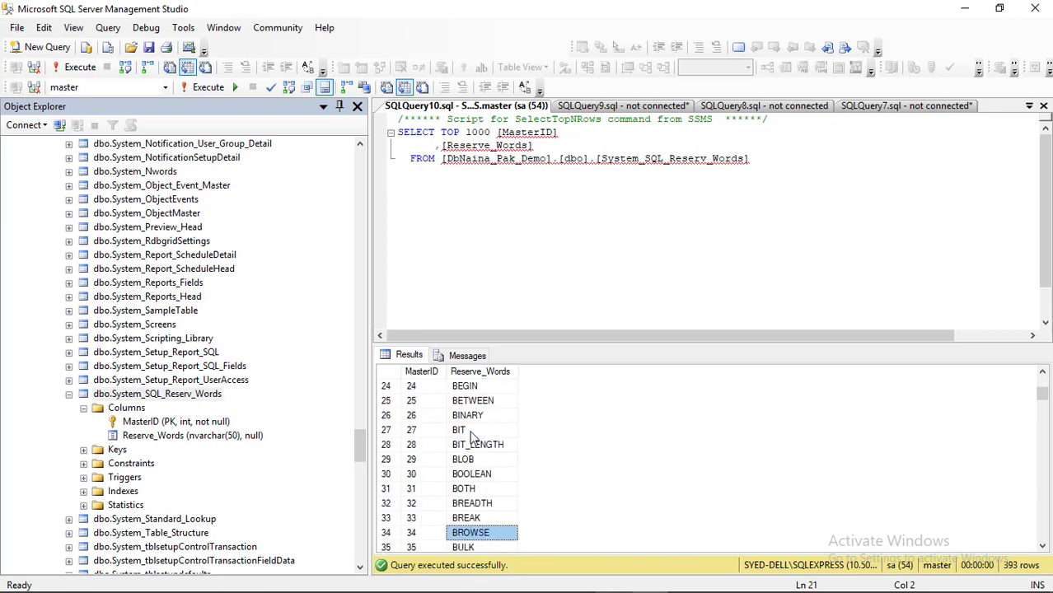
# Step: Switch back to the Transaction Designer in Naina Solution and try to create the Material Form table in the SQL database
pyautogui.click(969, 11)
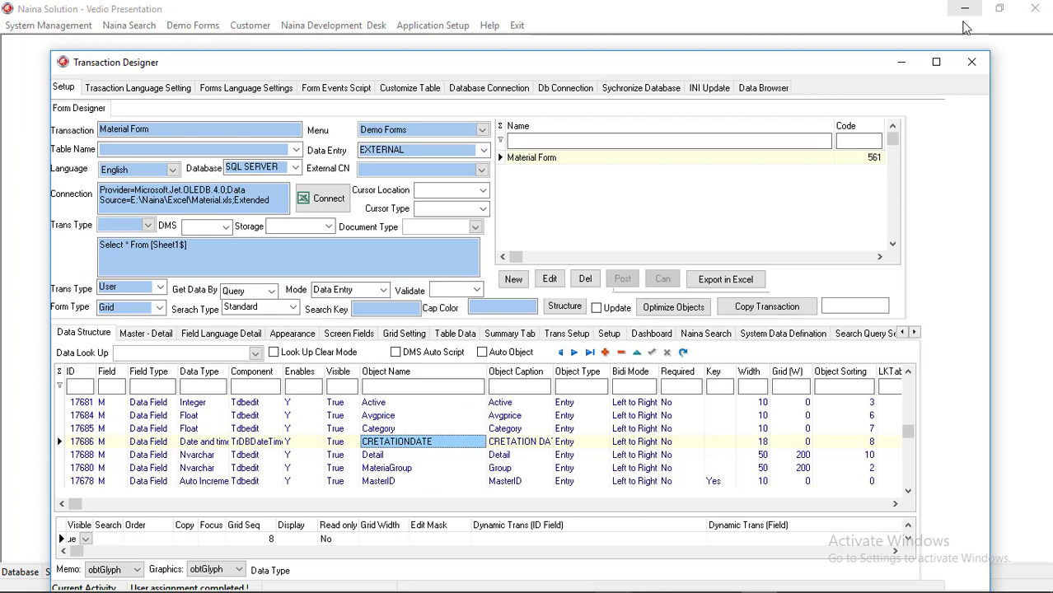
pyautogui.click(392, 470)
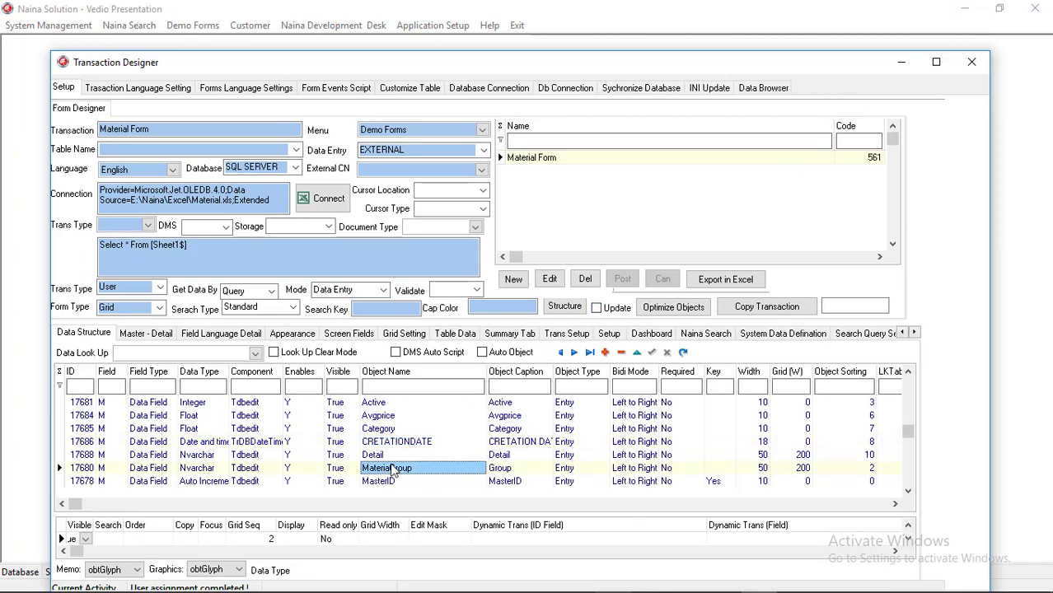
pyautogui.press('Up')
pyautogui.press('Up')
pyautogui.press('Up')
pyautogui.press('Up')
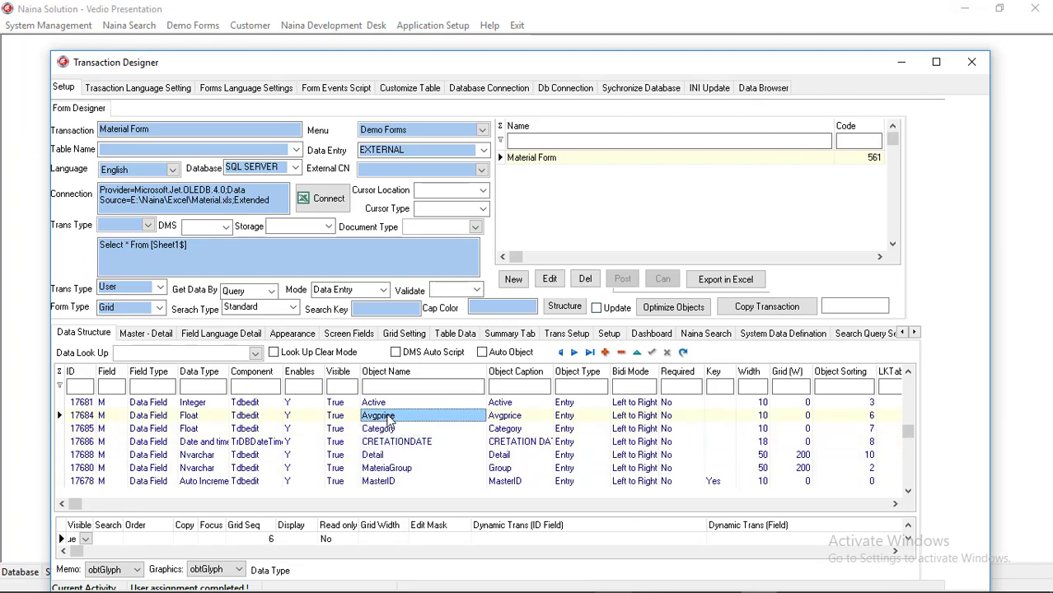
pyautogui.click(384, 404)
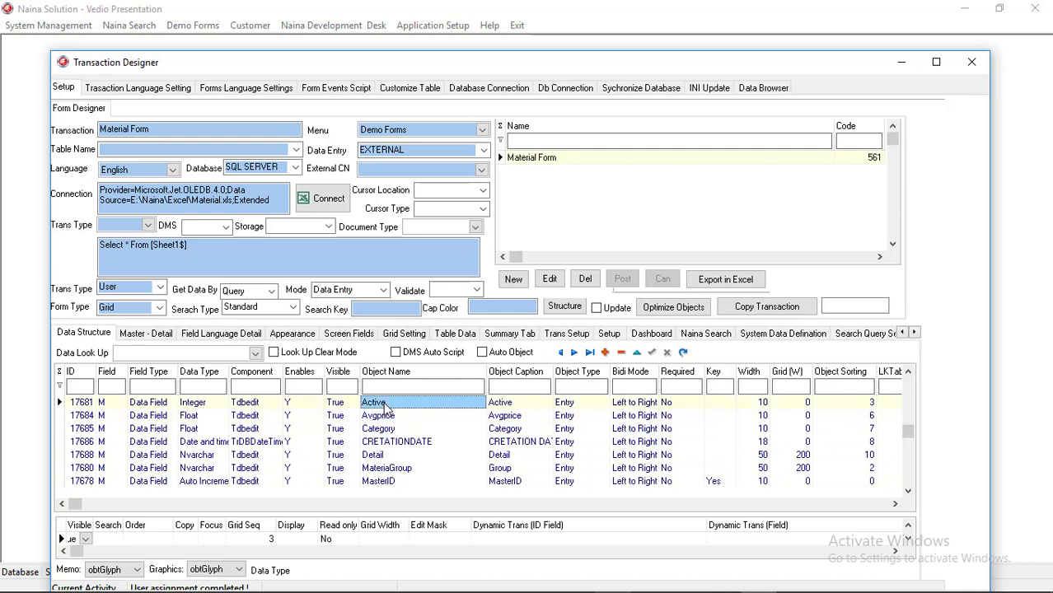
pyautogui.rightClick(385, 406)
pyautogui.click(461, 176)
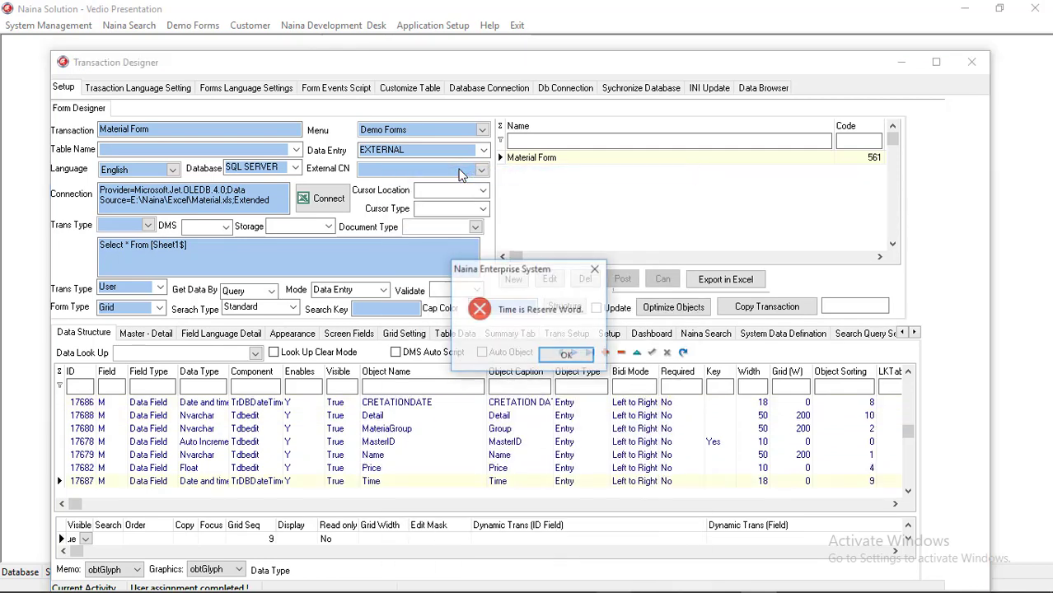
pyautogui.click(565, 356)
# Step: Change the Time field's object name to CreationTime
pyautogui.click(395, 484)
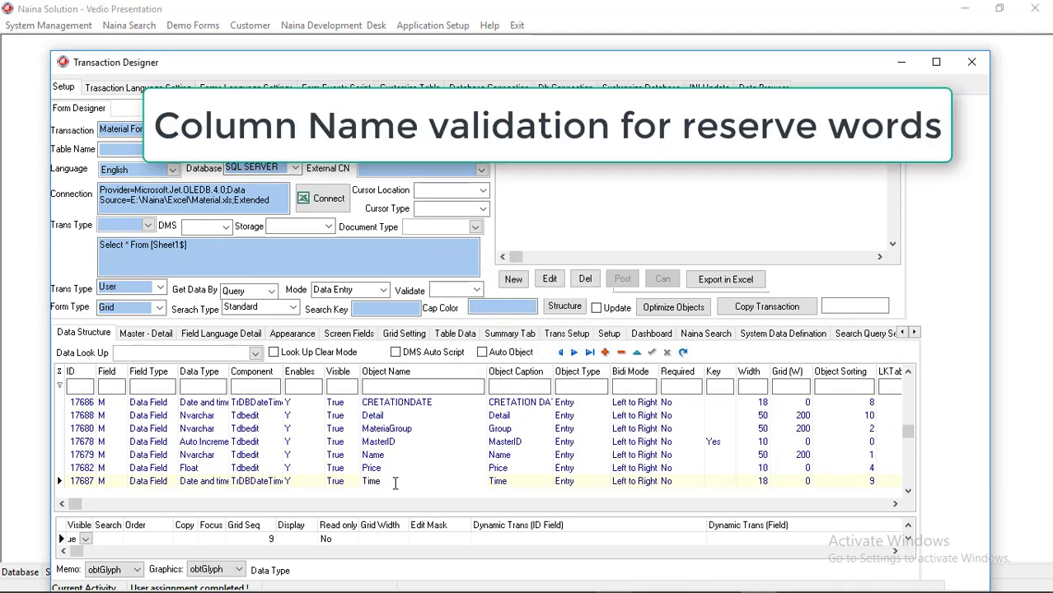
pyautogui.press('Home')
pyautogui.write('Creation')
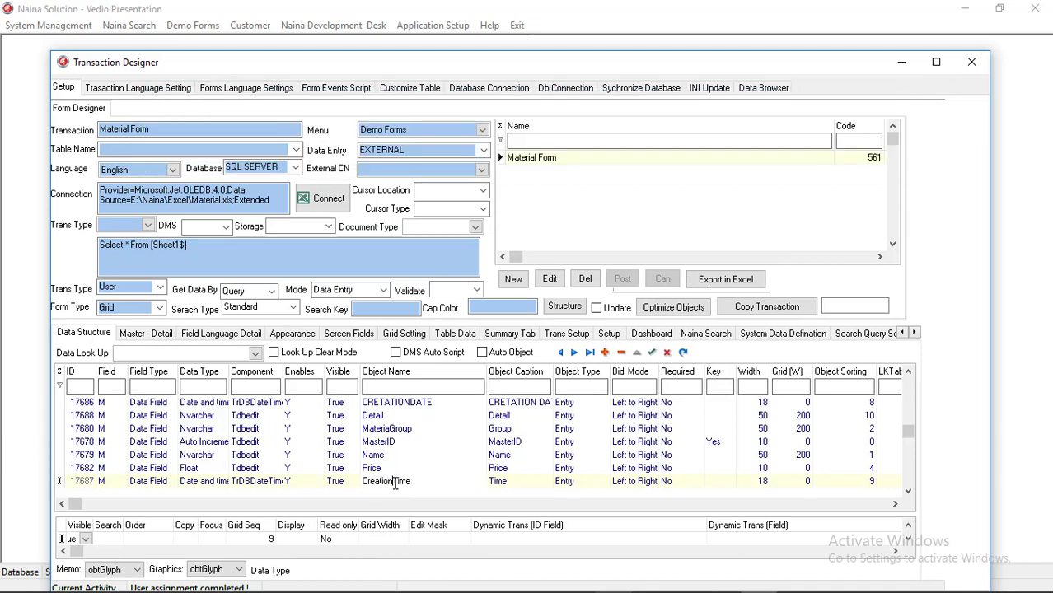
pyautogui.press('Up')
pyautogui.press('Down')
# Step: Create the Material Form table in the SQL database from the corrected data structure
pyautogui.click(423, 402)
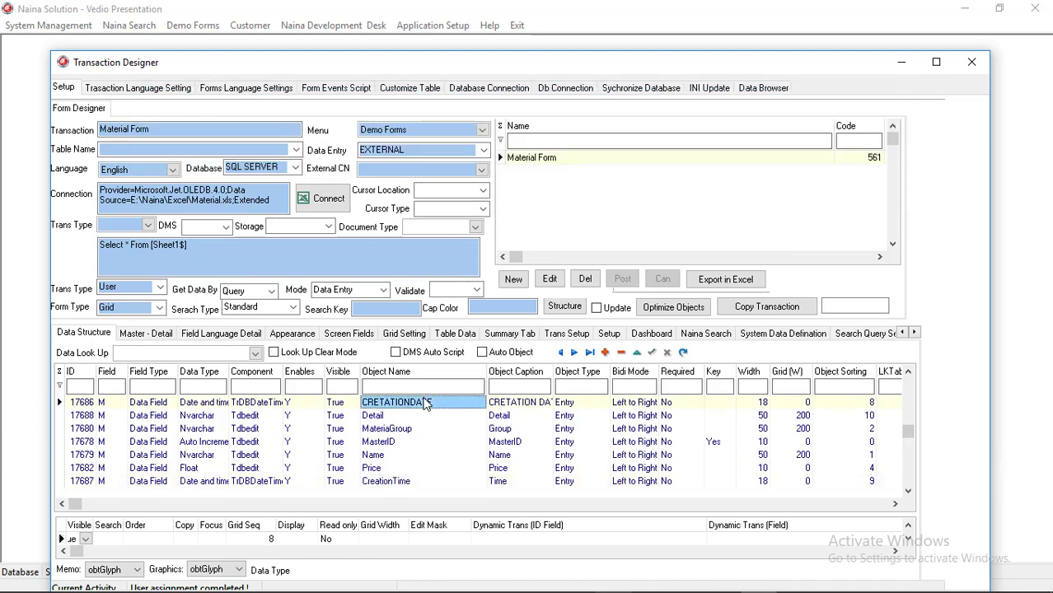
pyautogui.rightClick(422, 402)
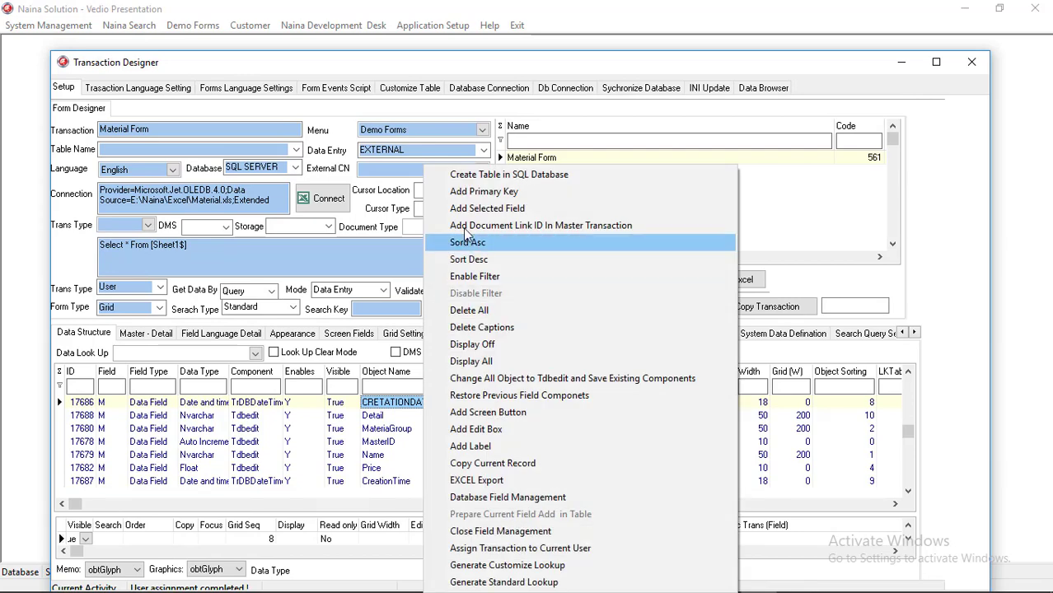
pyautogui.click(478, 176)
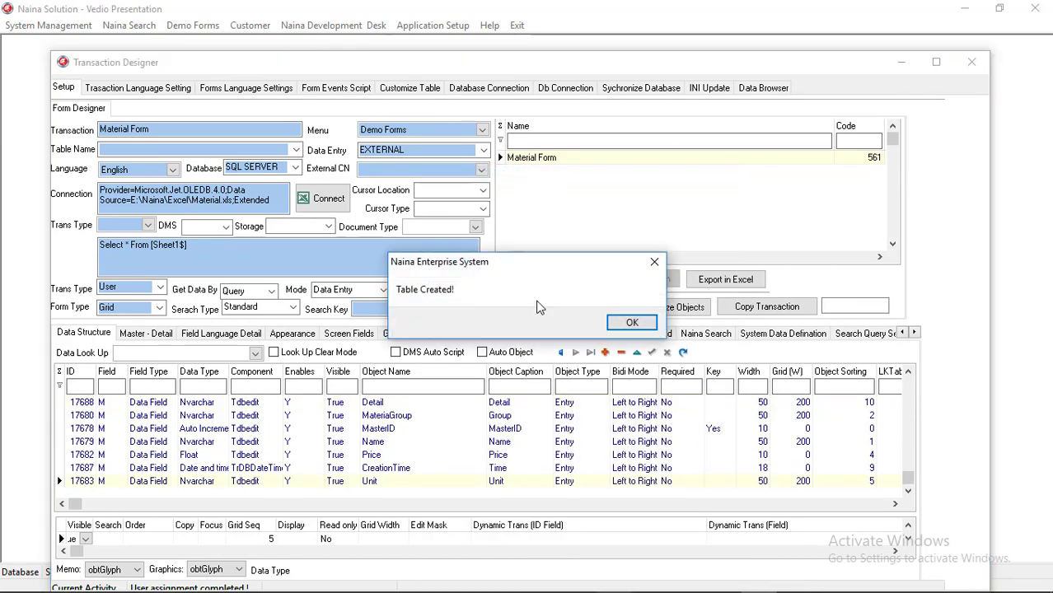
pyautogui.click(631, 322)
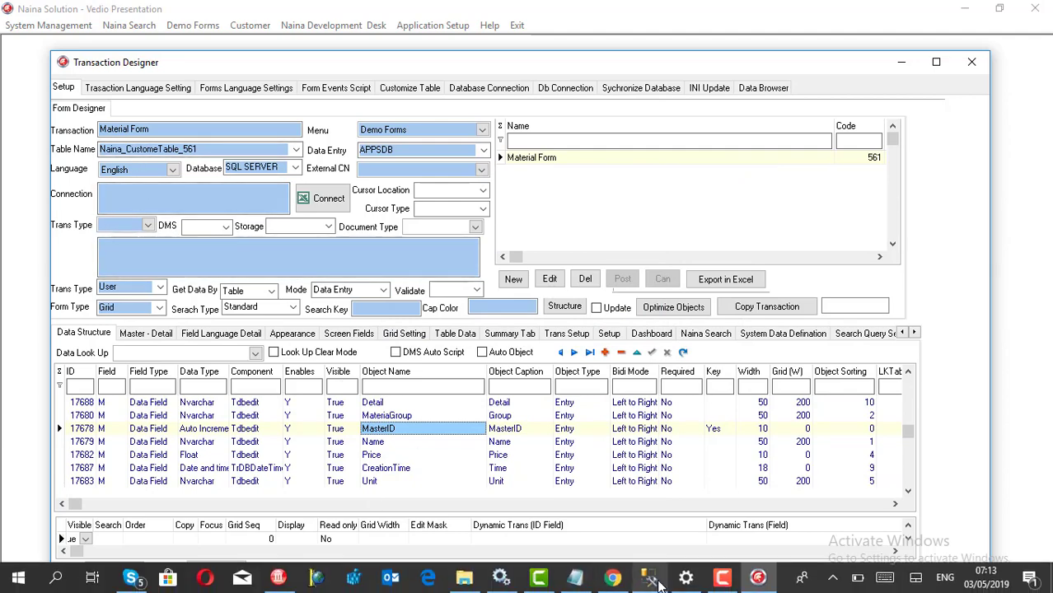
# Step: Switch to SQL Server Management Studio and refresh the DbNaina_Pak_Demo database
pyautogui.click(651, 579)
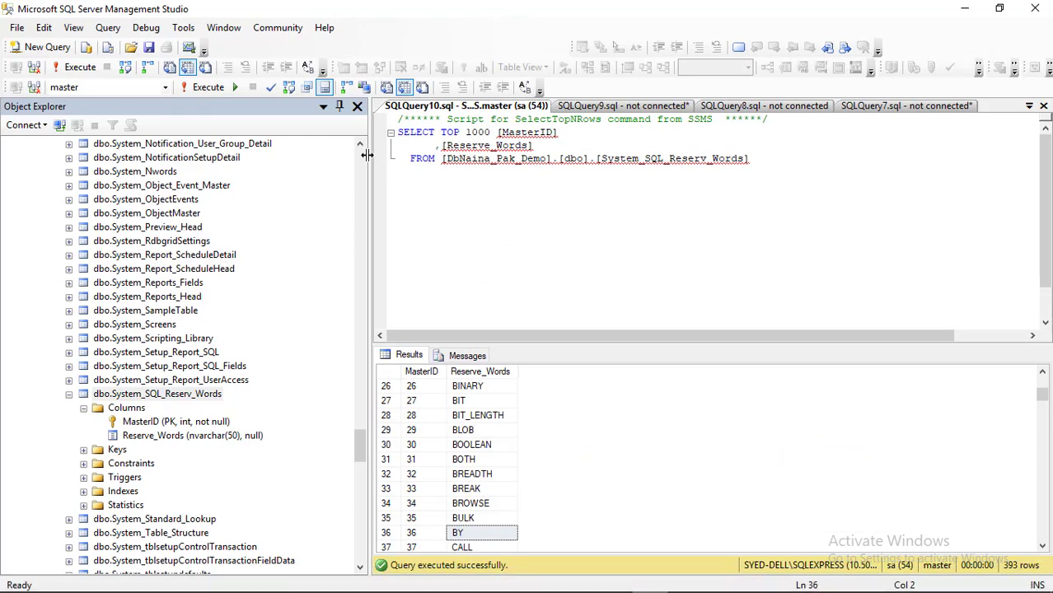
pyautogui.click(362, 157)
pyautogui.click(363, 157)
pyautogui.click(363, 157)
pyautogui.click(362, 156)
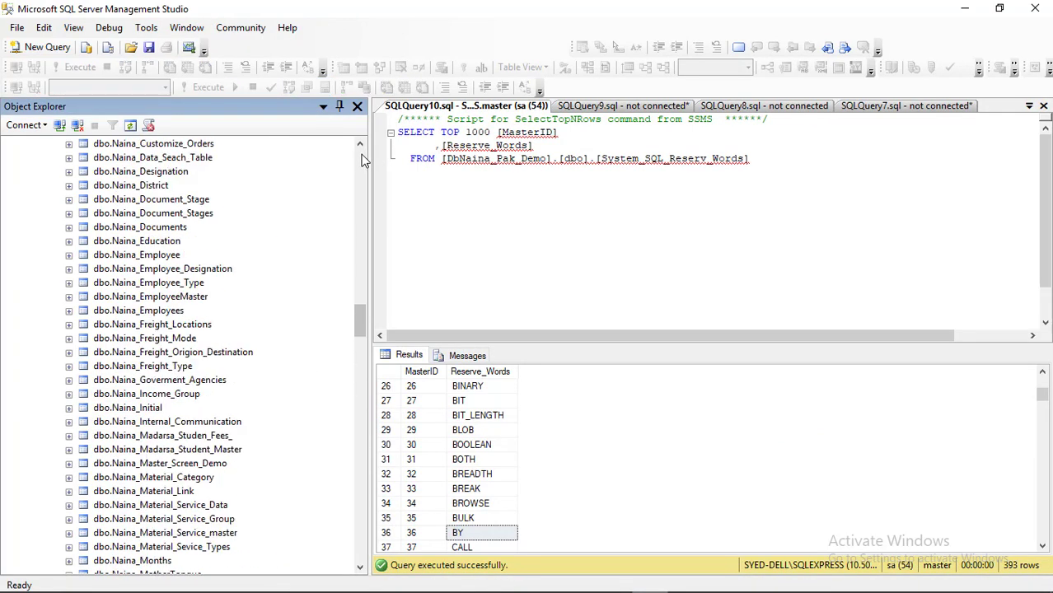
pyautogui.click(363, 157)
pyautogui.click(363, 156)
pyautogui.click(362, 156)
pyautogui.click(362, 156)
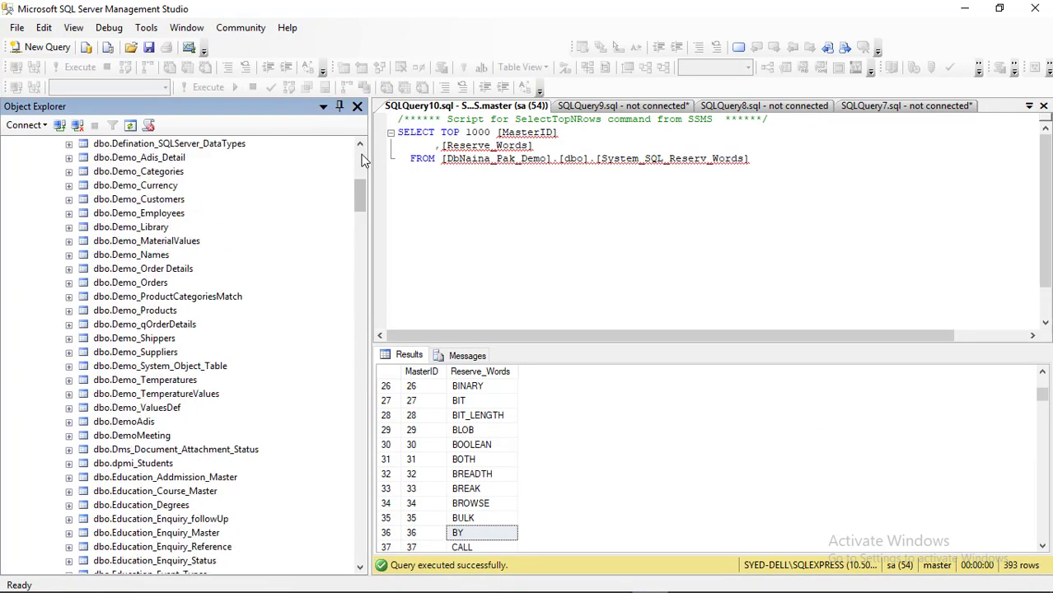
pyautogui.click(363, 157)
pyautogui.click(107, 384)
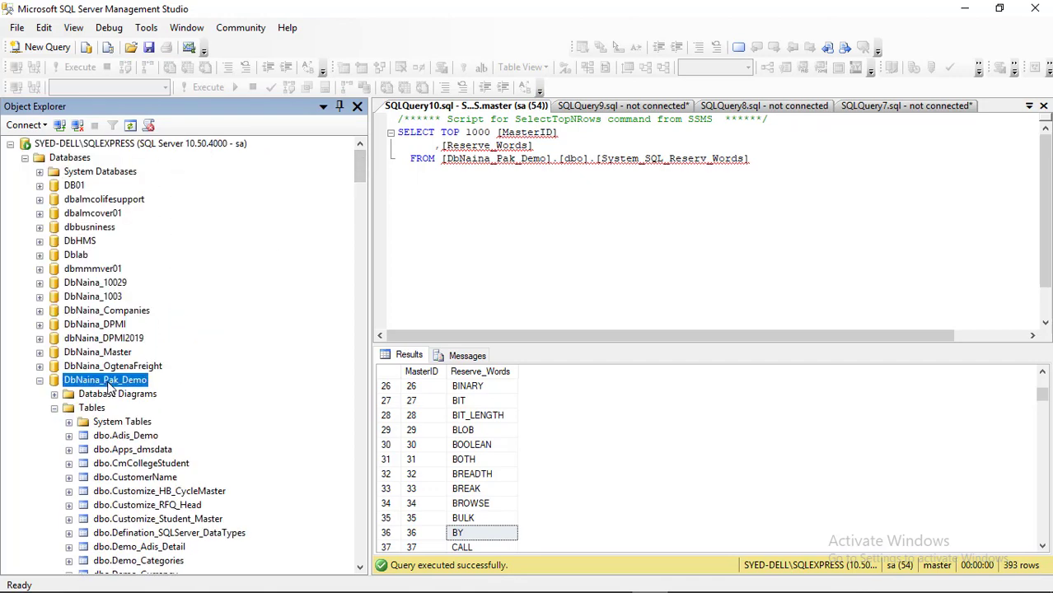
pyautogui.rightClick(108, 384)
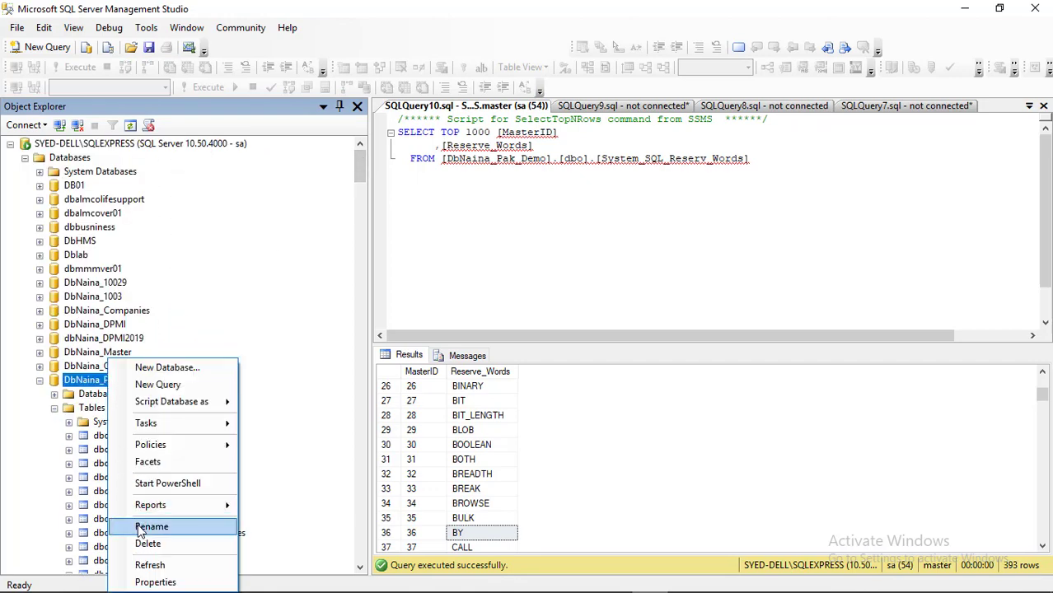
pyautogui.click(156, 565)
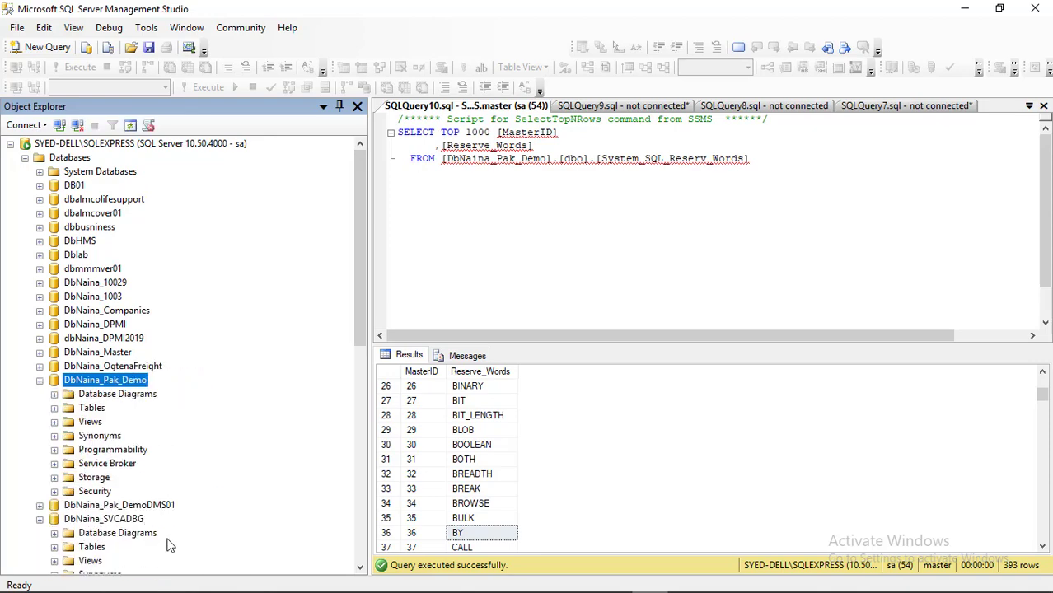
# Step: Examine the columns of dbo.Naina_CustomeTable_561 among the DbNaina_Pak_Demo tables
pyautogui.click(54, 407)
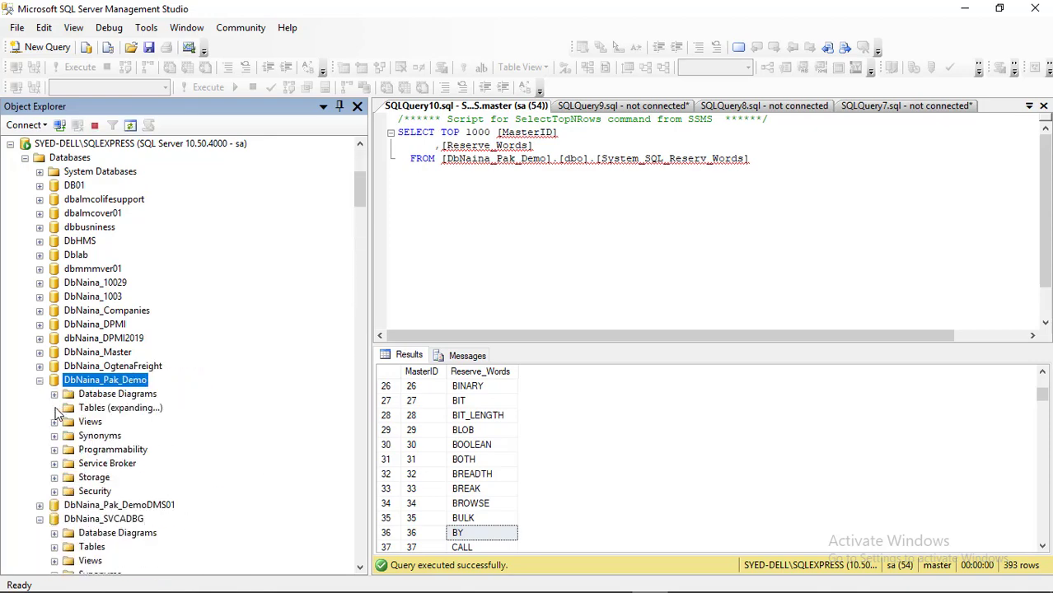
pyautogui.moveTo(359, 192); pyautogui.dragTo(351, 308)
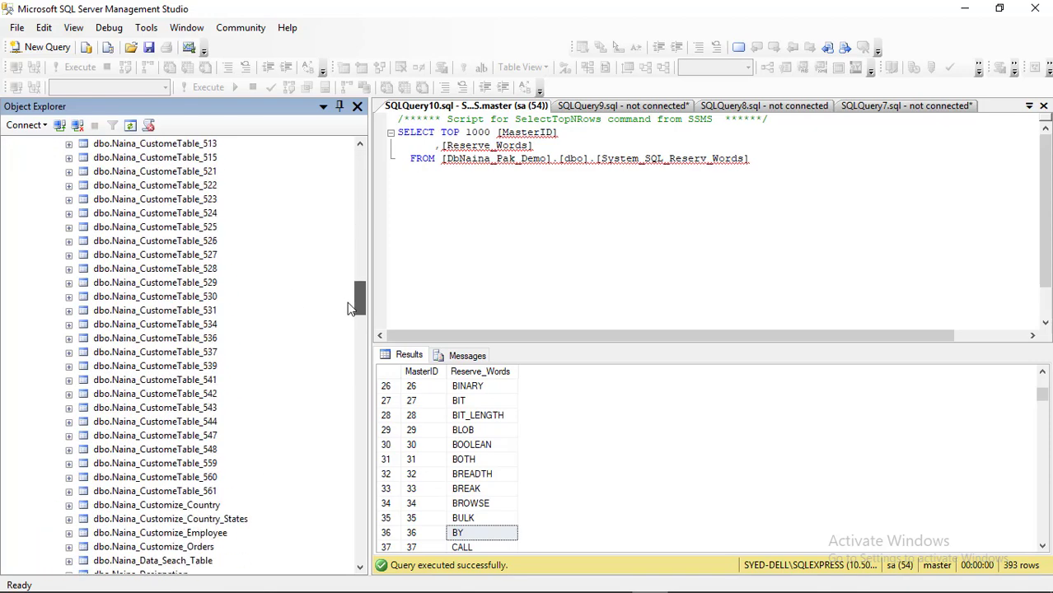
pyautogui.click(69, 491)
pyautogui.click(84, 492)
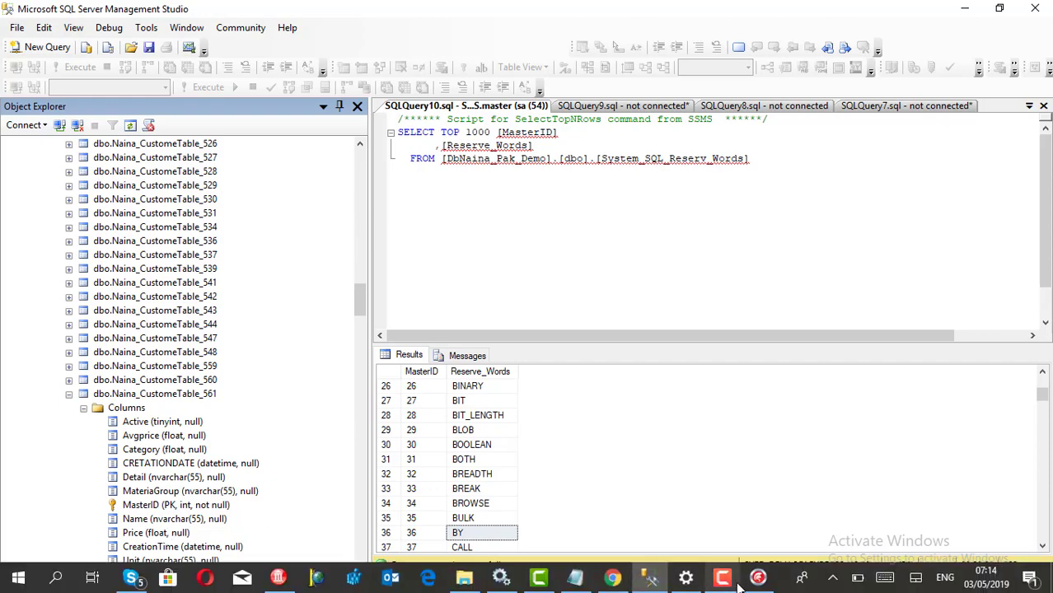
# Step: Return to Naina Solution, close the Transaction Designer and open the Material Form from the demo forms
pyautogui.click(758, 579)
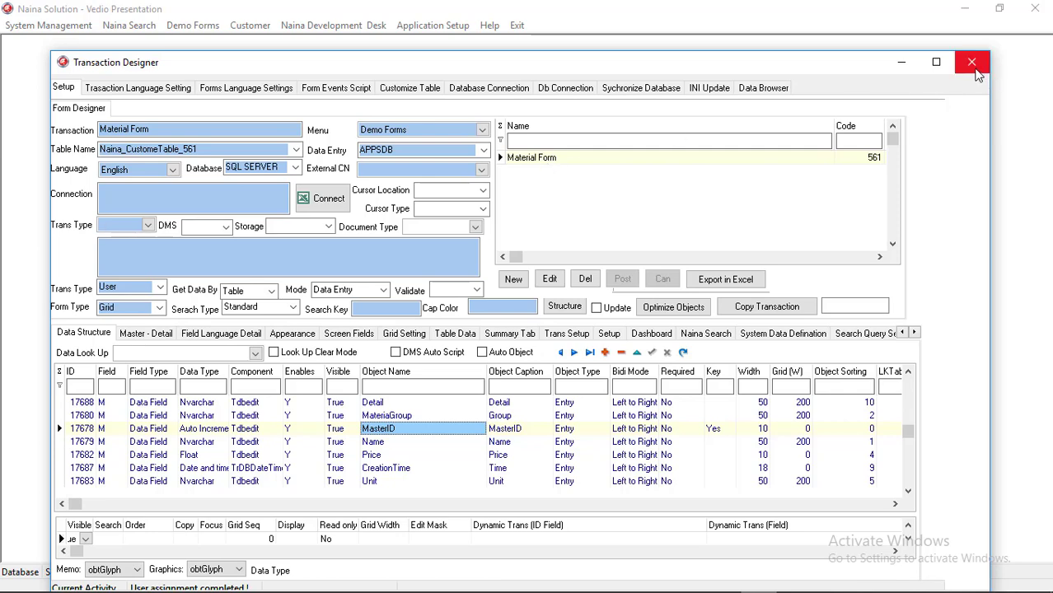
pyautogui.click(976, 64)
pyautogui.click(202, 27)
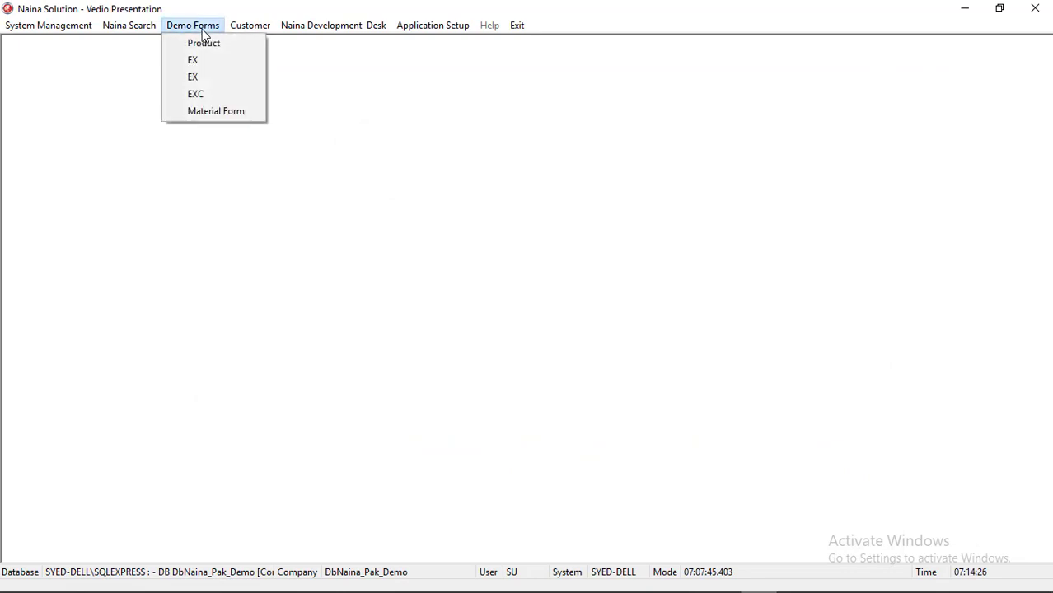
pyautogui.click(221, 112)
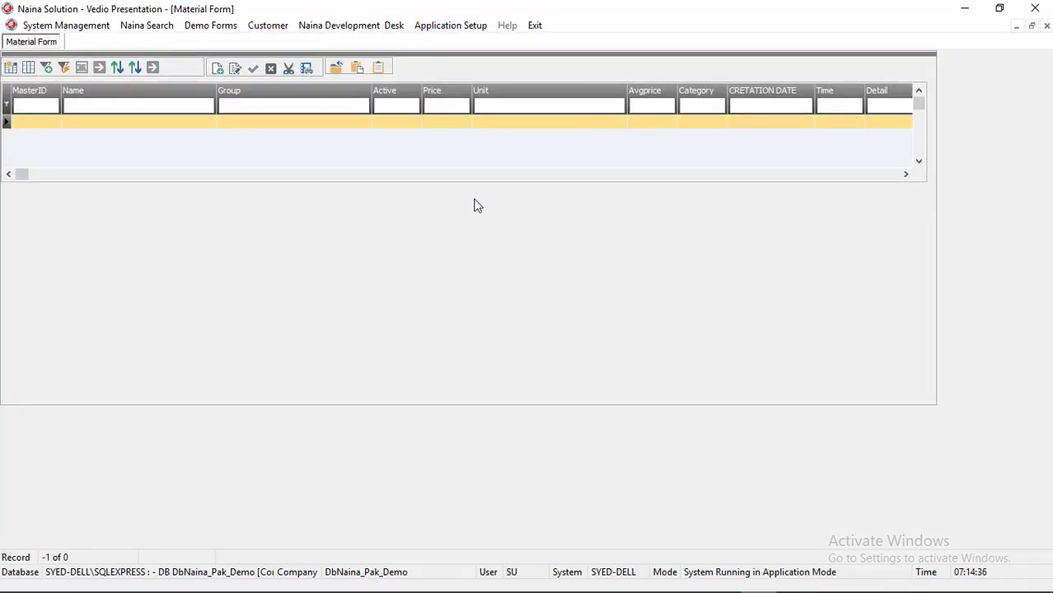
# Step: Put the Material Form in design mode and enlarge its data grid to fill the surrounding panel
pyautogui.click(336, 71)
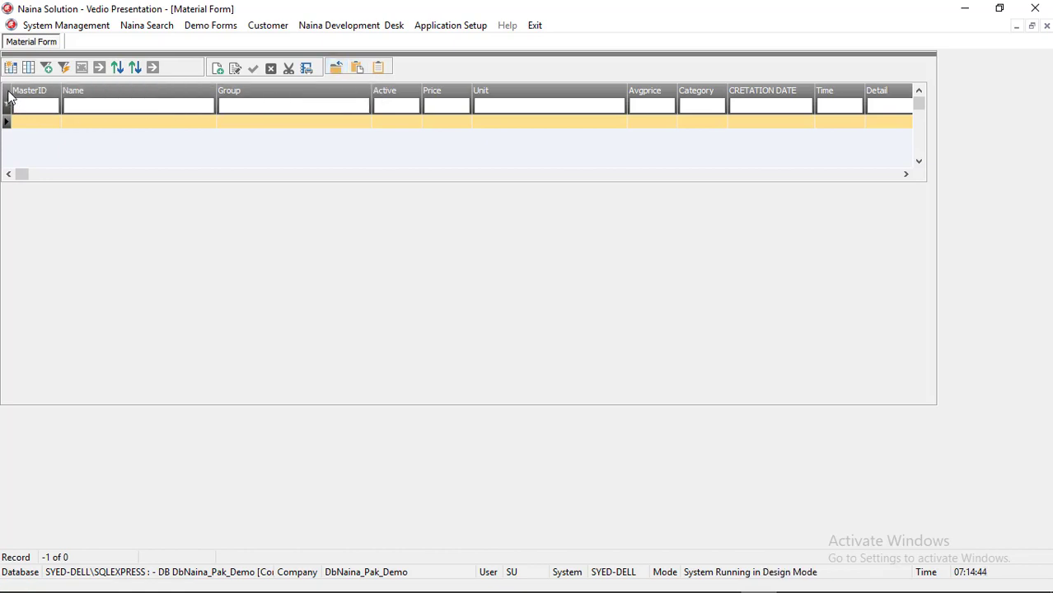
pyautogui.moveTo(6, 104); pyautogui.dragTo(921, 390)
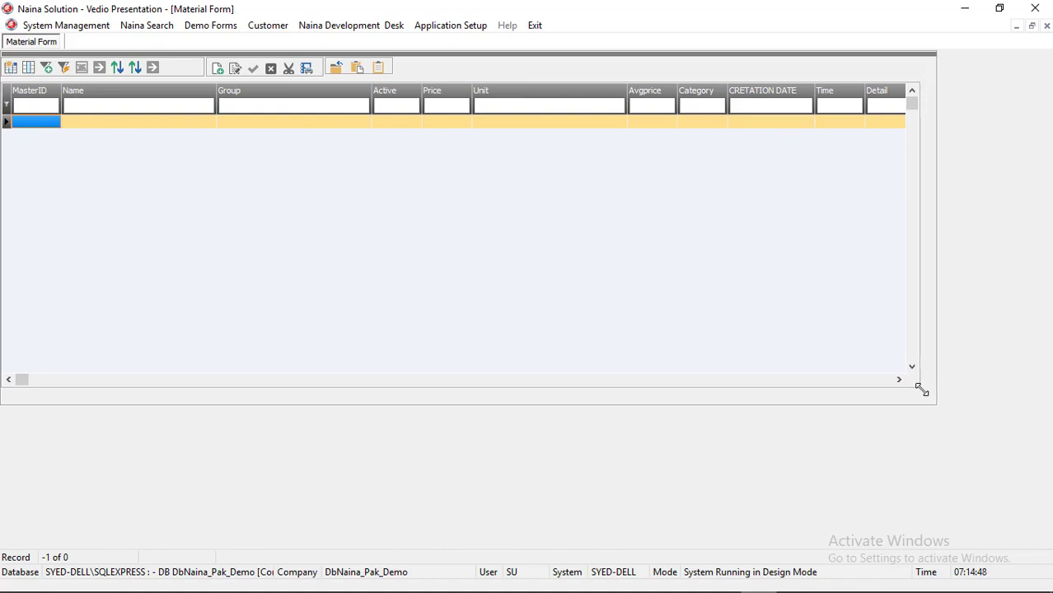
pyautogui.rightClick(920, 393)
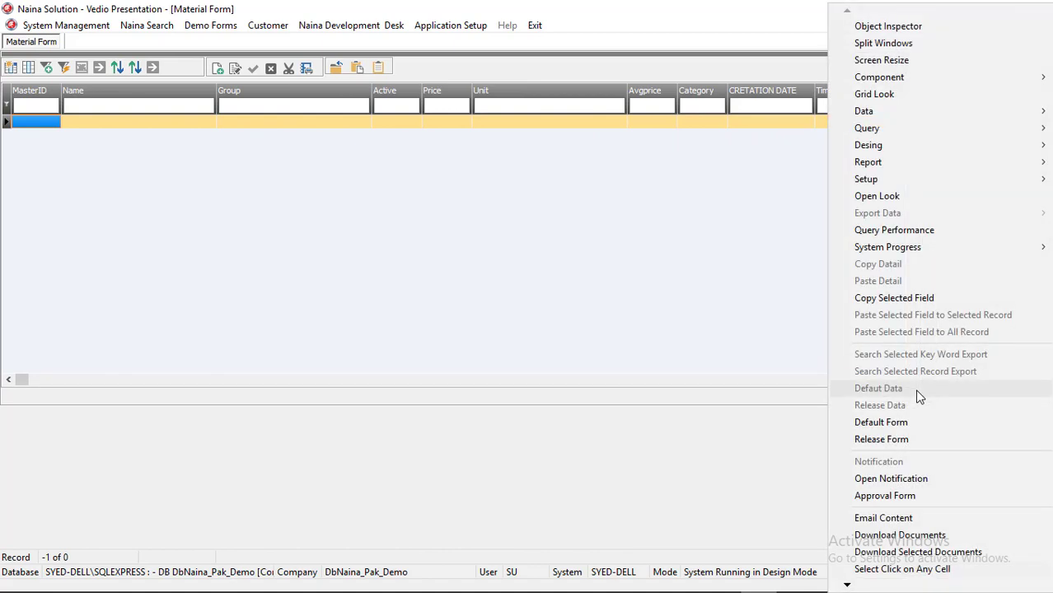
pyautogui.click(14, 54)
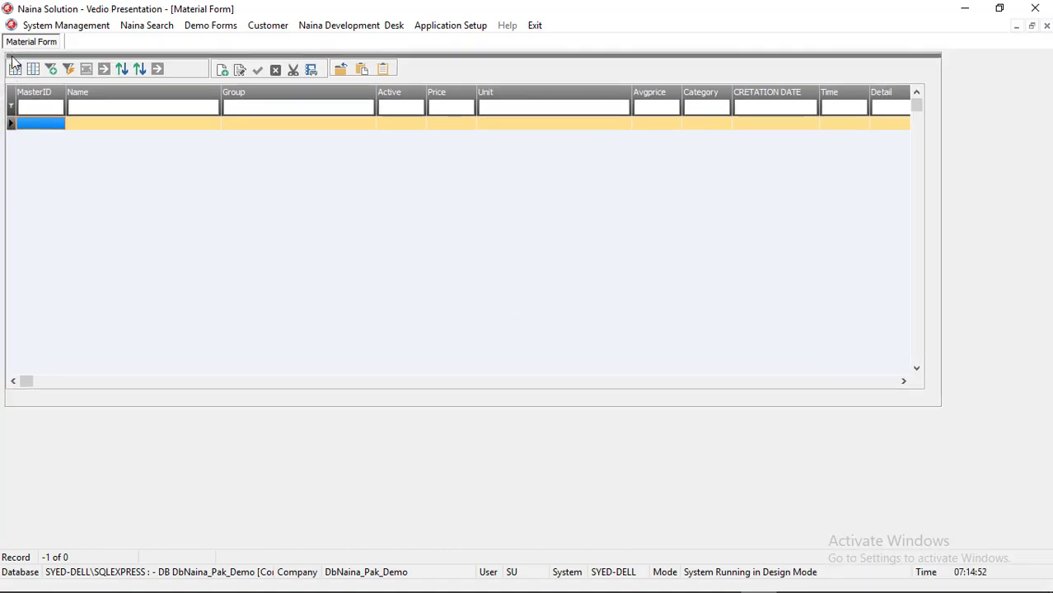
# Step: Enlarge the form's panel and data grid to nearly fill the window, and return to application mode
pyautogui.moveTo(12, 56); pyautogui.dragTo(1006, 541)
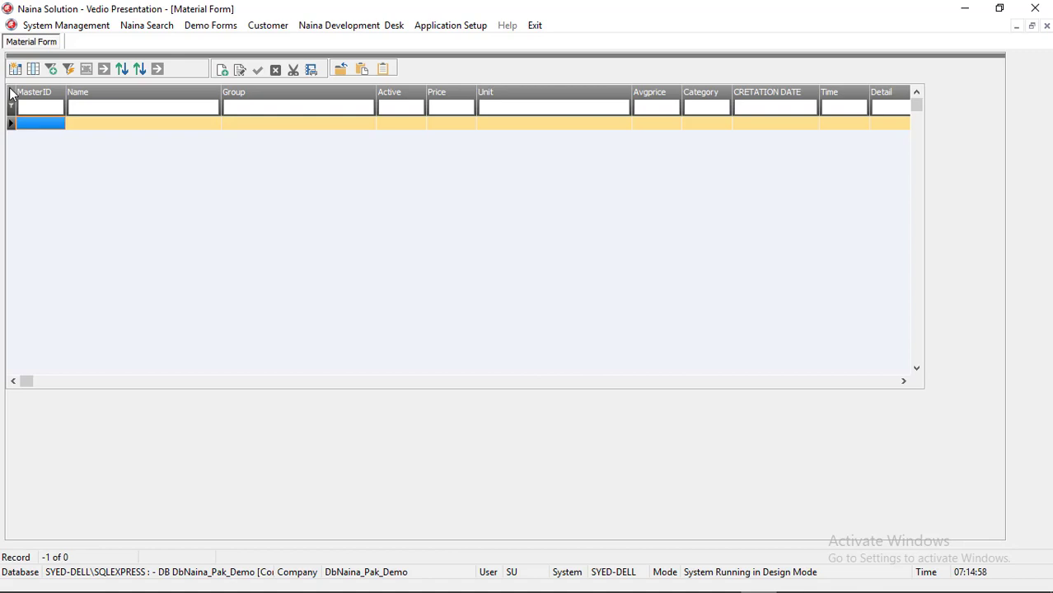
pyautogui.moveTo(10, 93); pyautogui.dragTo(999, 534)
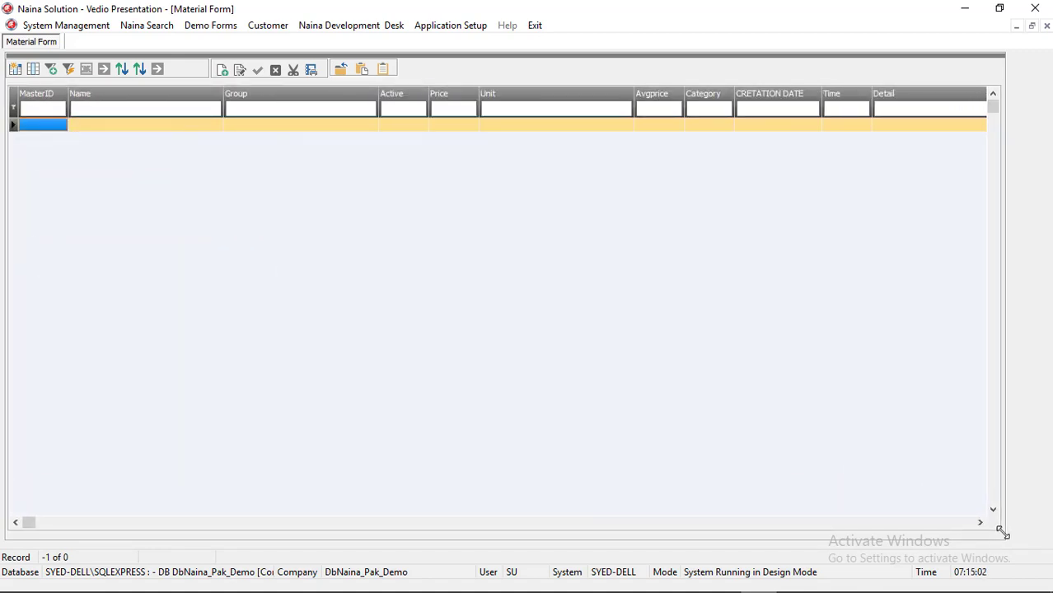
pyautogui.rightClick(1000, 534)
pyautogui.click(941, 535)
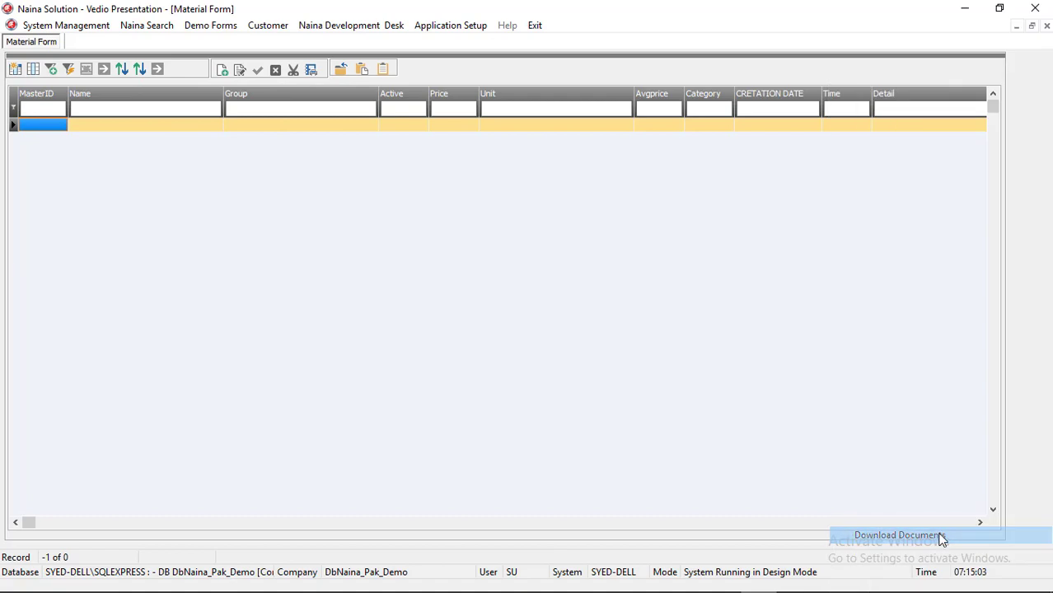
pyautogui.click(343, 70)
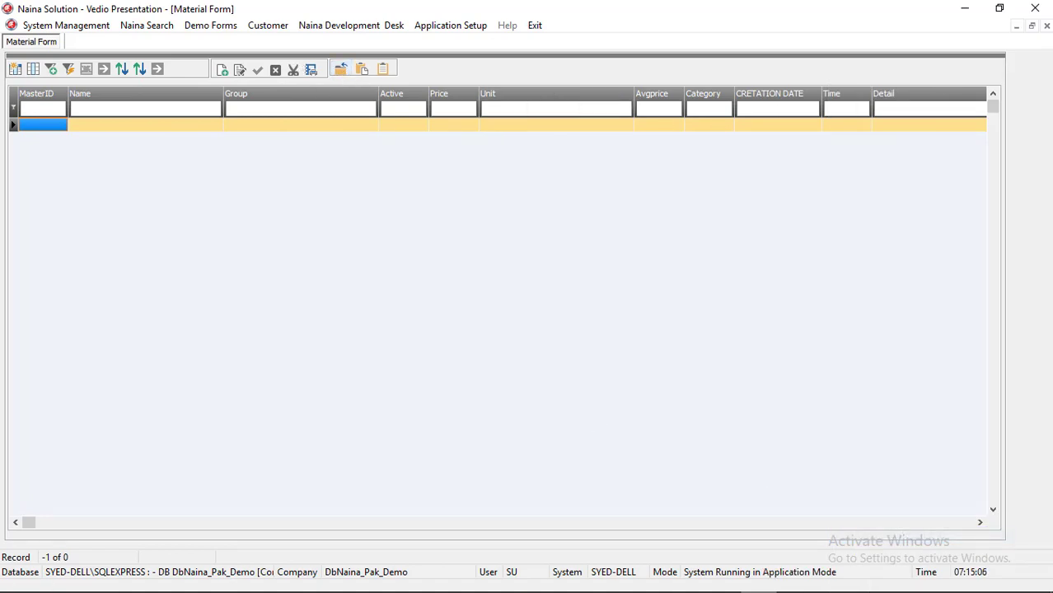
# Step: Close the Material Form and reopen it to load the resized layout
pyautogui.click(1046, 26)
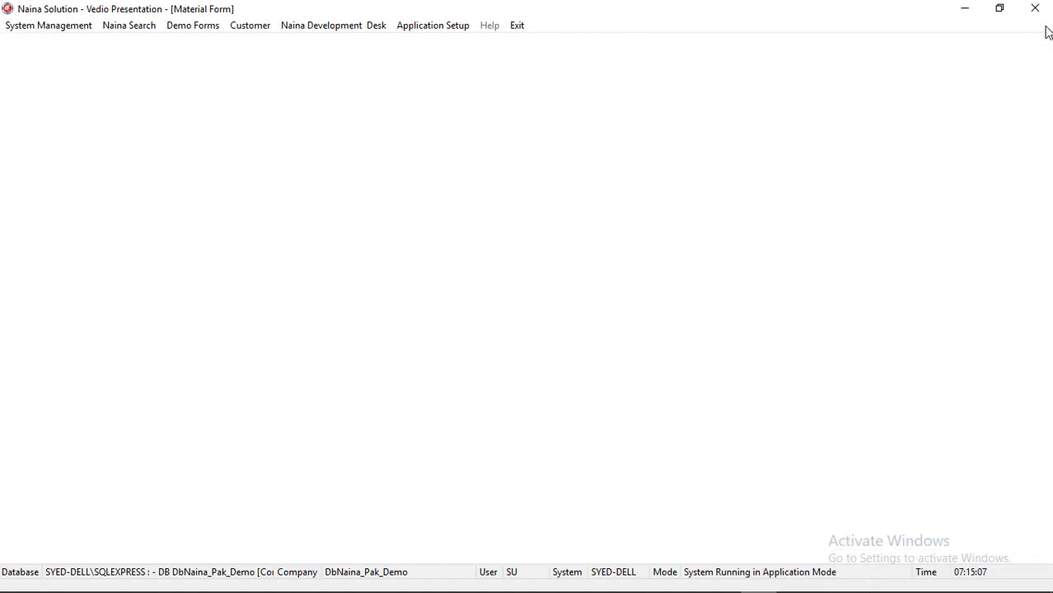
pyautogui.click(207, 26)
pyautogui.click(219, 110)
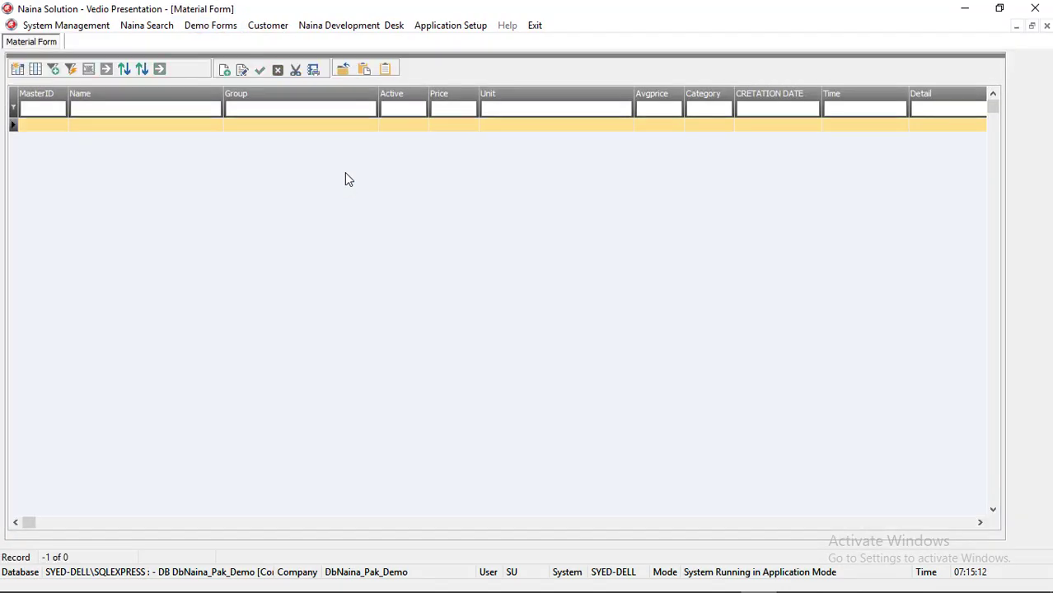
# Step: Review the Material Form's definition in the Transaction Designer, and return to the form
pyautogui.click(365, 70)
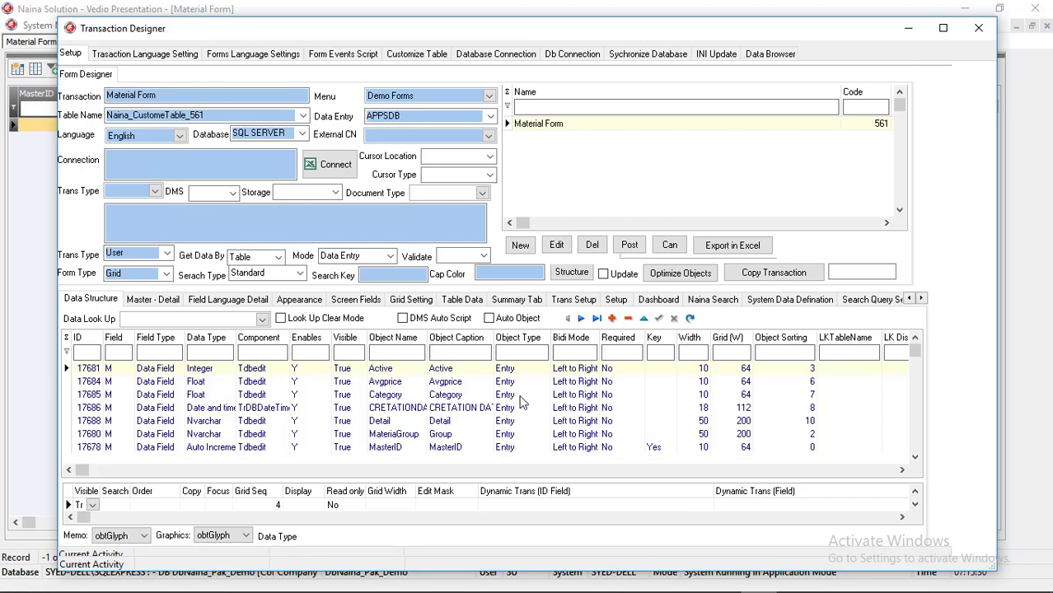
pyautogui.click(978, 30)
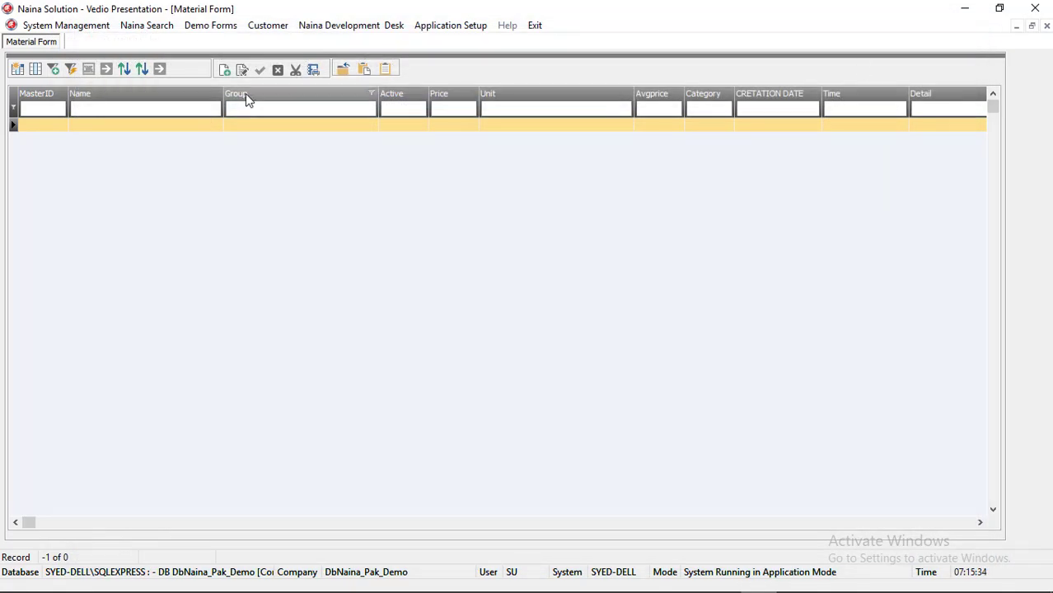
# Step: Add a record named Bulb to the Material Form and save it
pyautogui.click(224, 71)
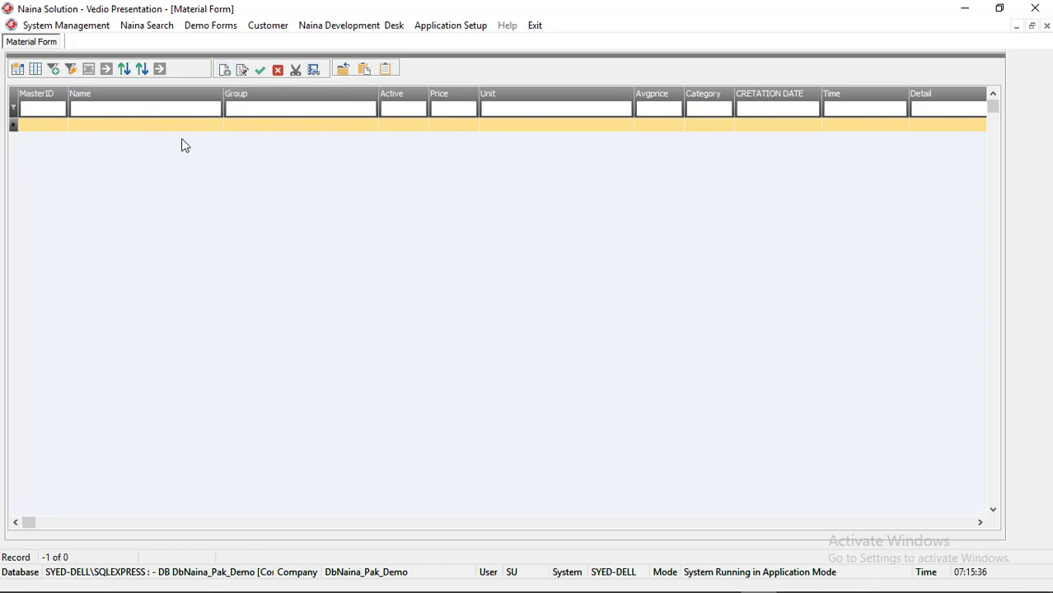
pyautogui.click(180, 130)
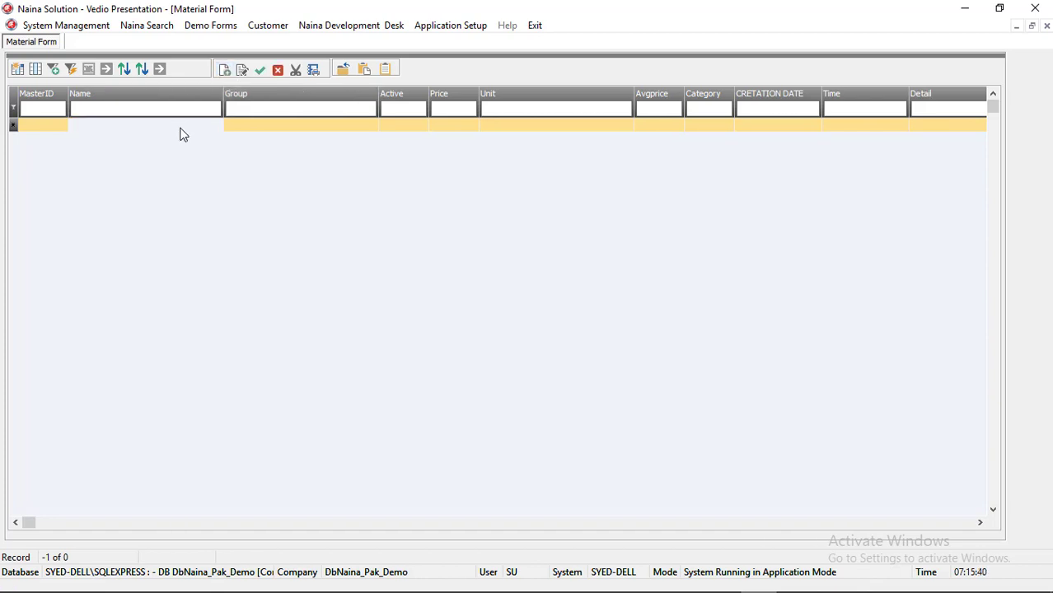
pyautogui.write('Bulb')
pyautogui.press('Return')
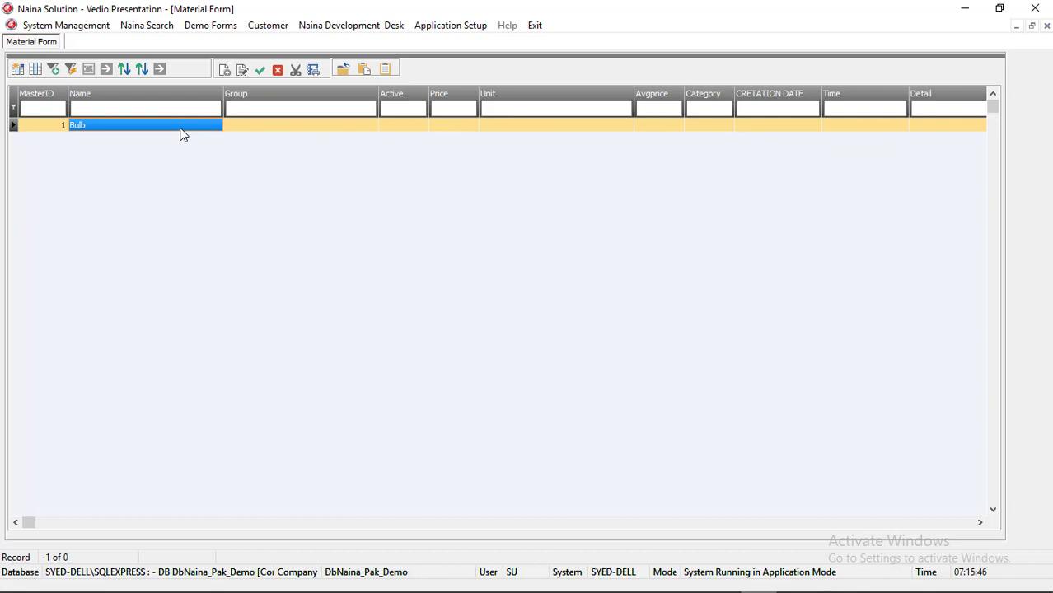
# Step: Go through the Bulb record's fields from Name to Detail to check which ones are filled in
pyautogui.press('Tab')
pyautogui.press('Tab')
pyautogui.press('Tab')
pyautogui.press('Tab')
pyautogui.press('Tab')
pyautogui.press('Tab')
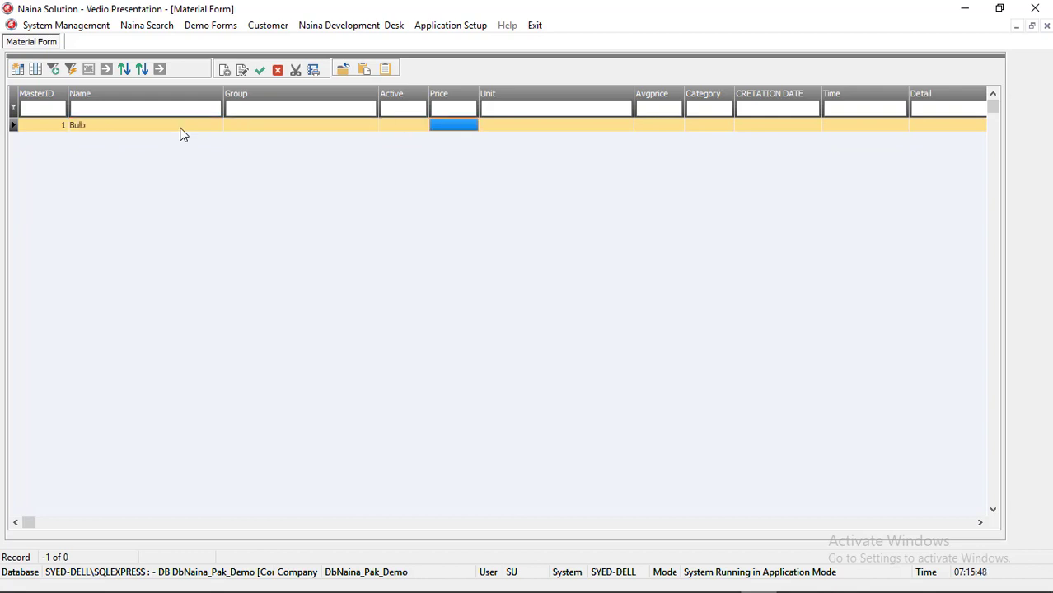
pyautogui.press('Tab')
pyautogui.press('Tab')
pyautogui.press('Tab')
pyautogui.press('Tab')
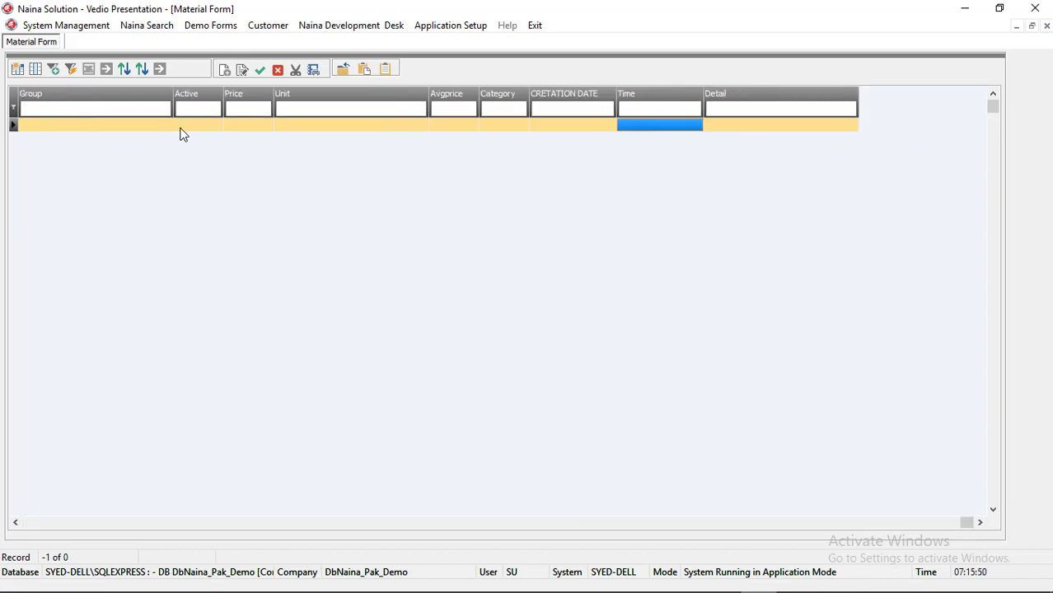
pyautogui.press('Tab')
pyautogui.press('Tab')
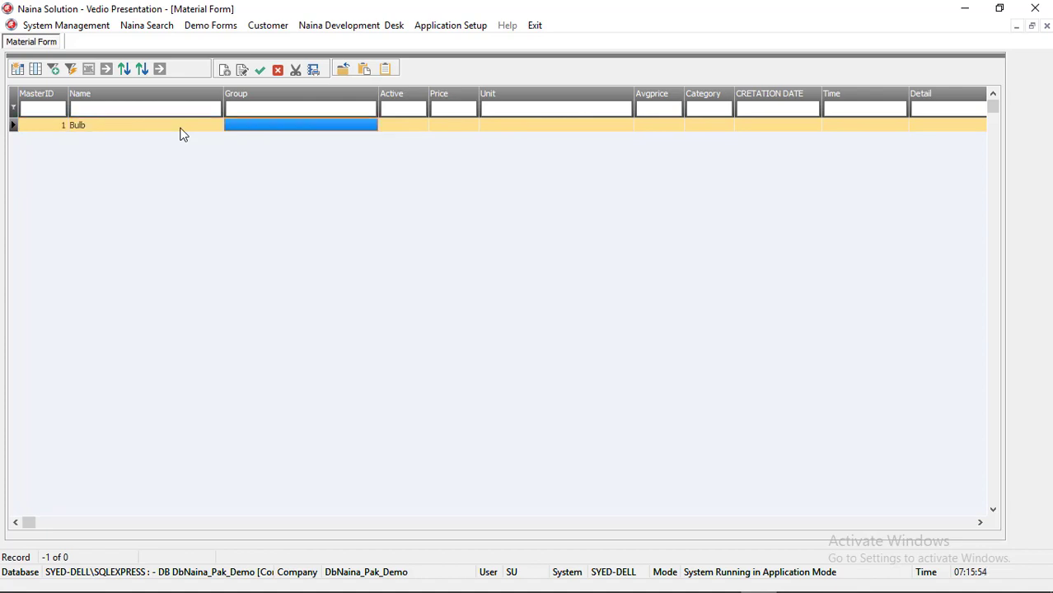
pyautogui.press('Tab')
pyautogui.press('Tab')
pyautogui.press('Tab')
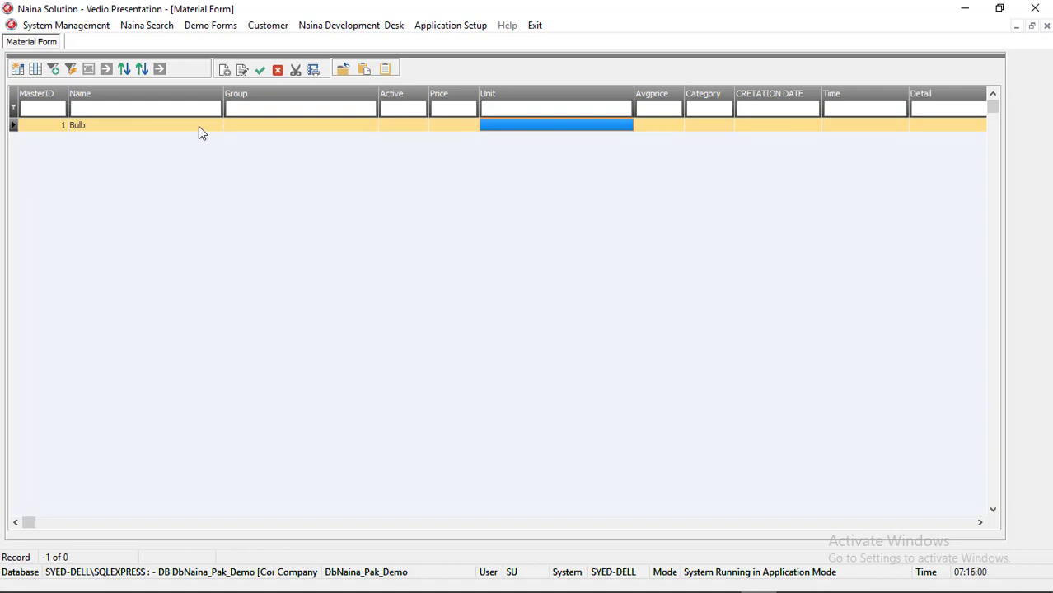
pyautogui.click(197, 127)
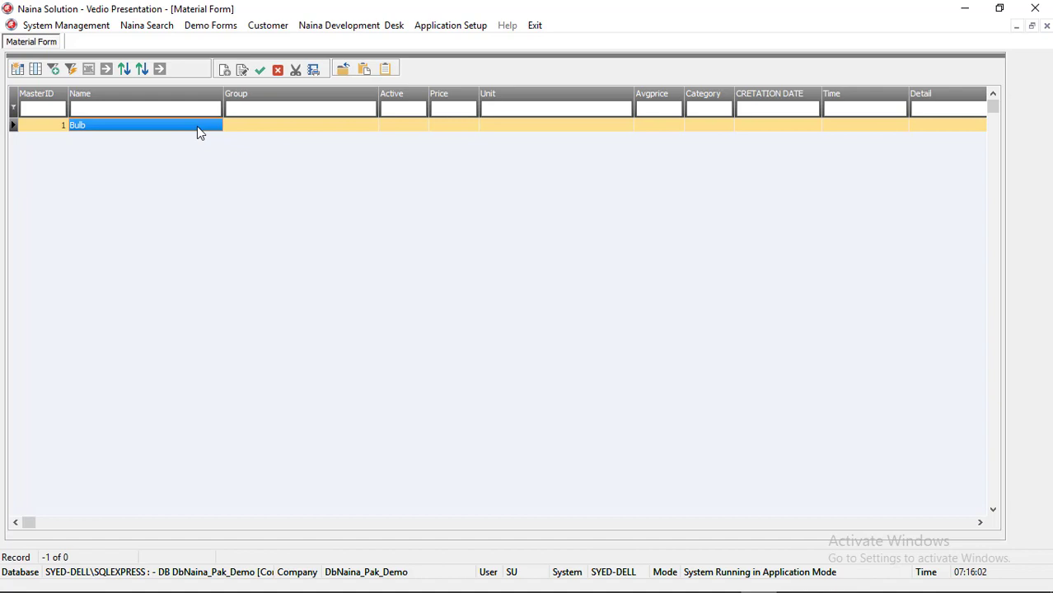
pyautogui.click(247, 126)
pyautogui.click(390, 130)
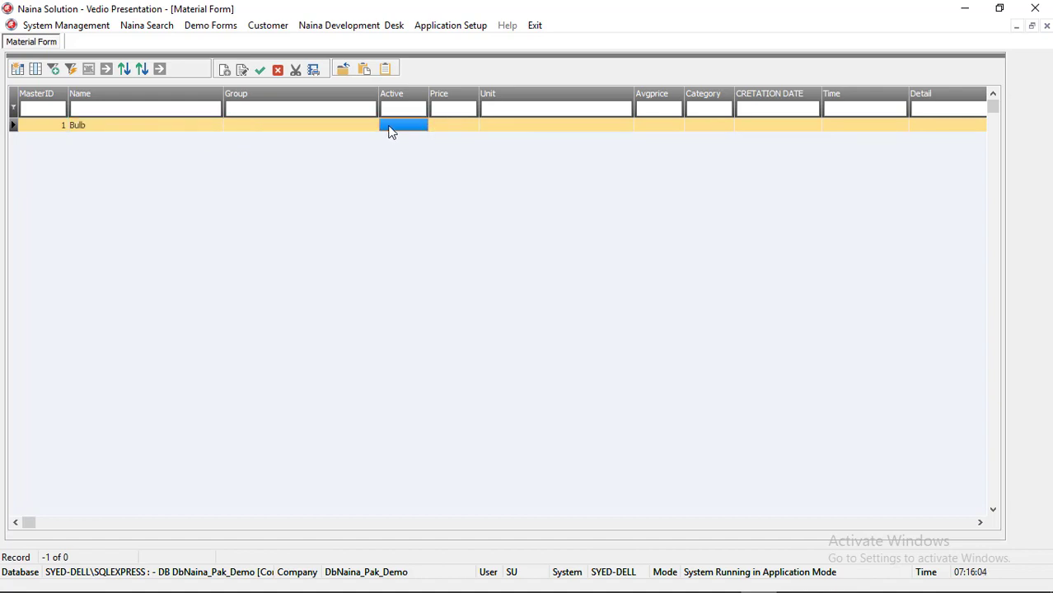
pyautogui.click(464, 130)
pyautogui.click(500, 126)
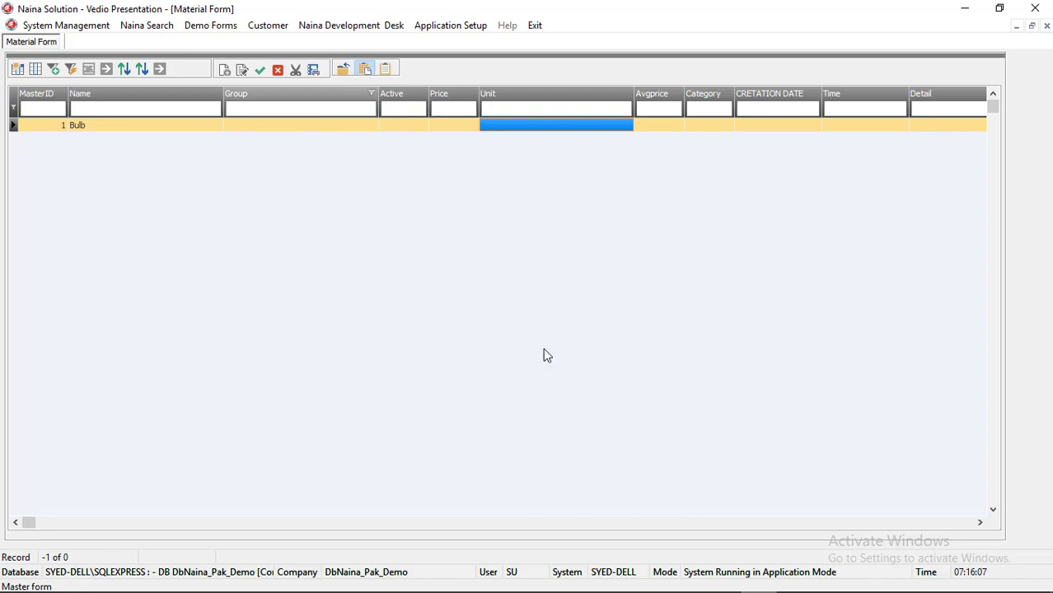
# Step: Open the Material Form's definition in the Transaction Designer and make the Unit field required
pyautogui.press('F12')
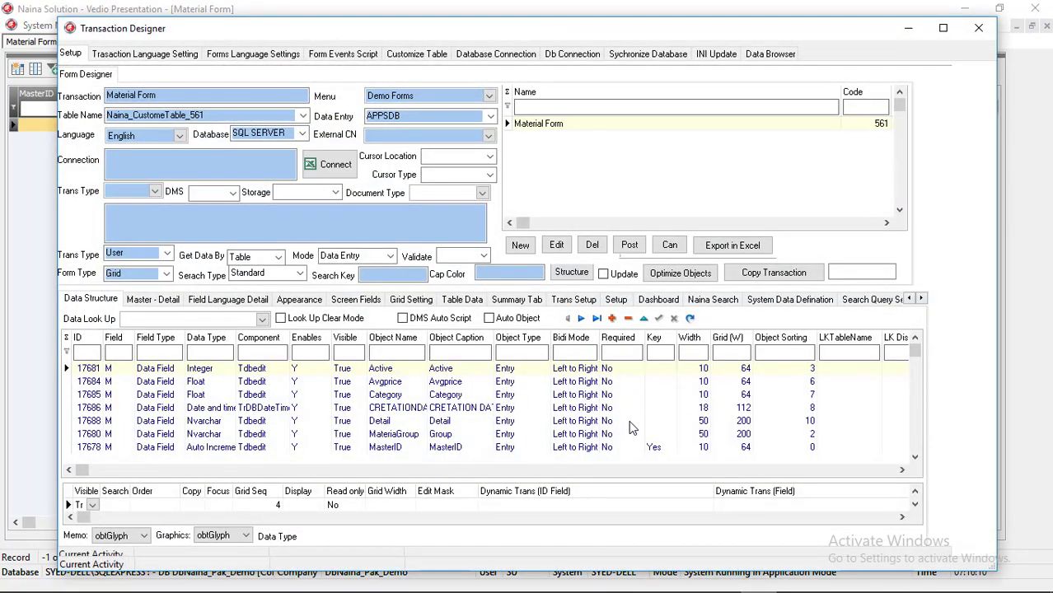
pyautogui.click(629, 421)
pyautogui.press('Down')
pyautogui.press('Down')
pyautogui.press('Down')
pyautogui.press('Down')
pyautogui.press('Down')
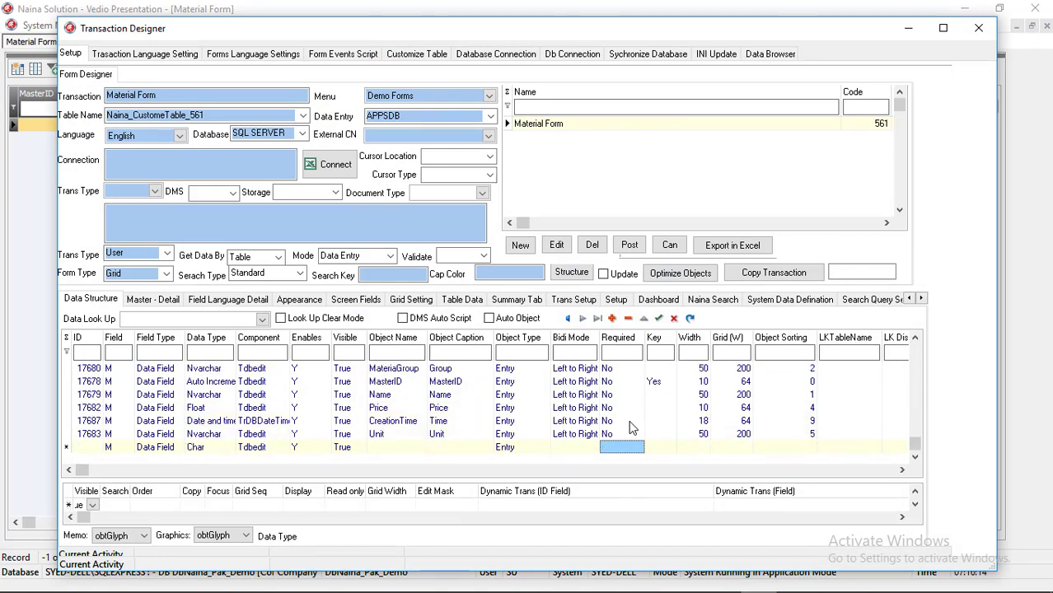
pyautogui.press('Down')
pyautogui.click(635, 435)
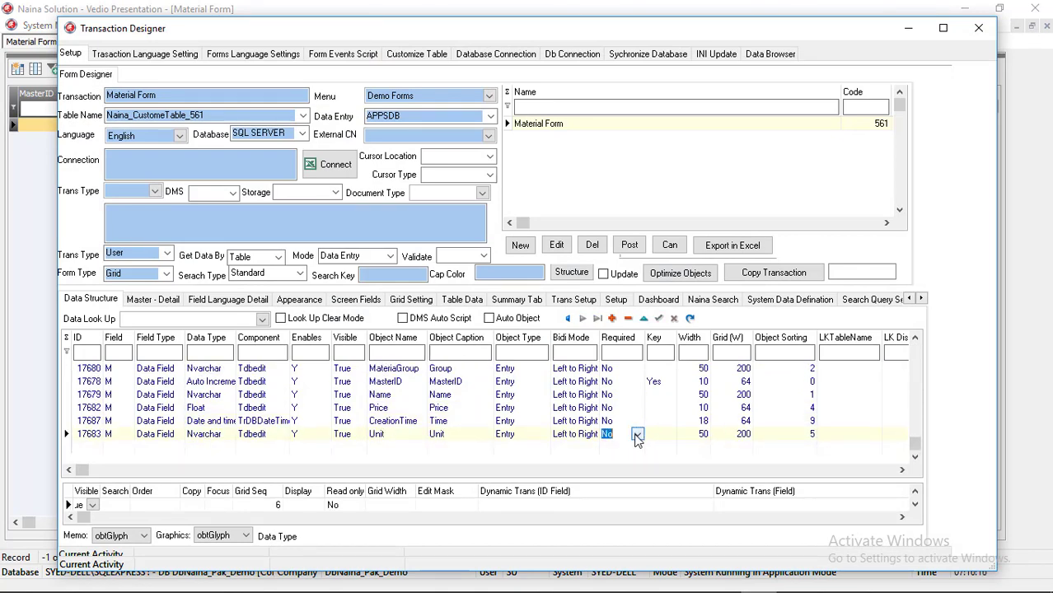
pyautogui.click(637, 434)
pyautogui.click(610, 445)
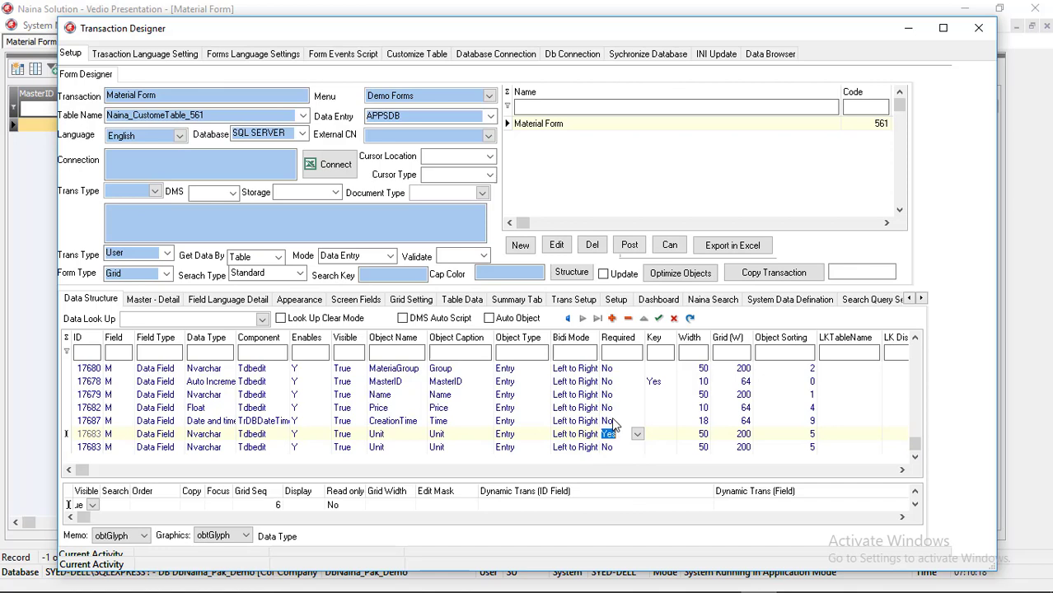
pyautogui.click(614, 423)
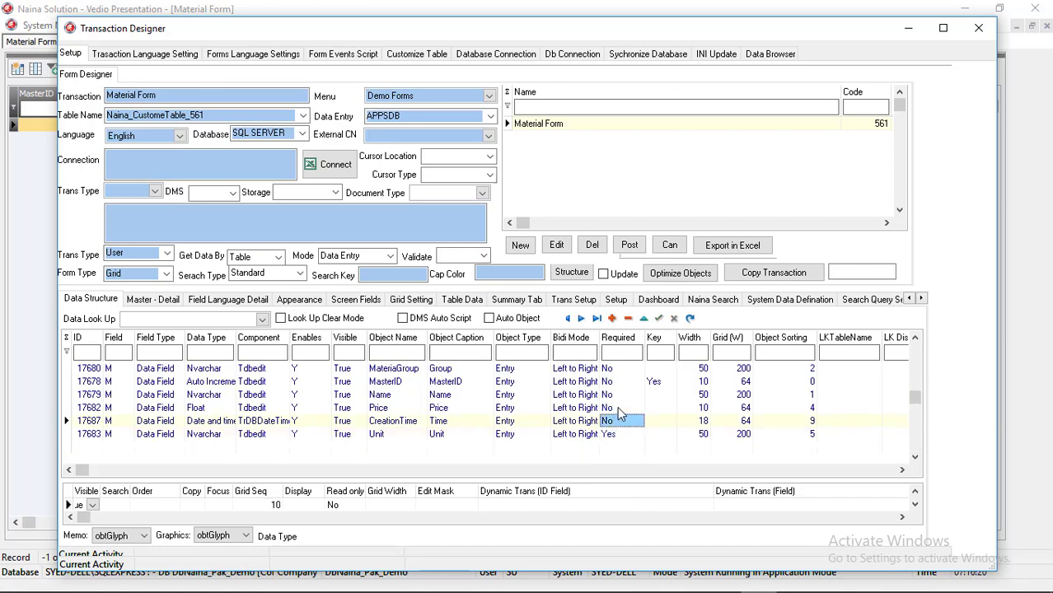
# Step: Make the Price and Name fields required in the data structure
pyautogui.click(621, 408)
pyautogui.click(620, 408)
pyautogui.click(637, 408)
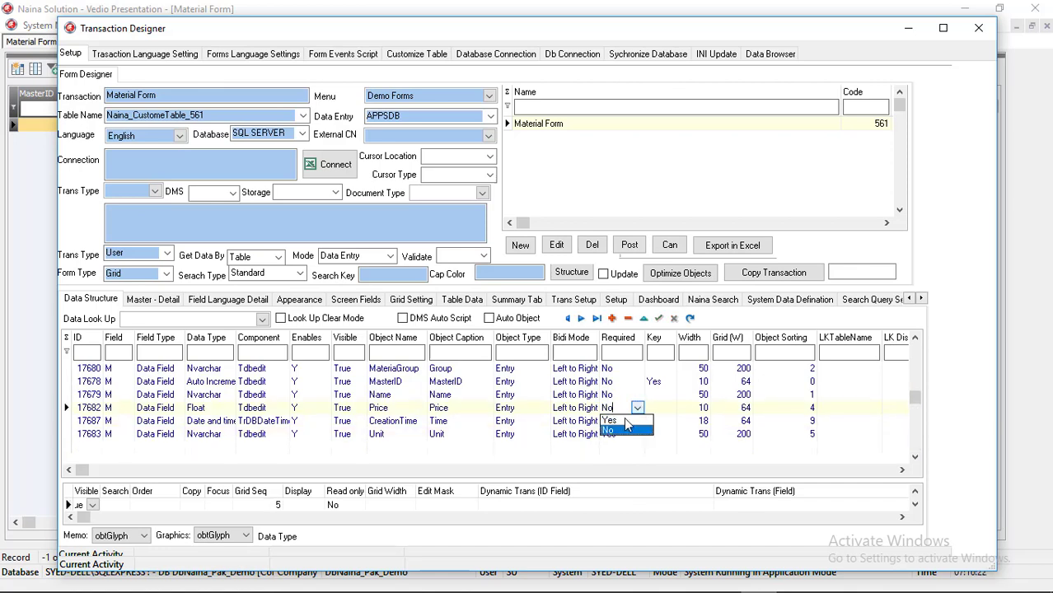
pyautogui.click(614, 420)
pyautogui.click(620, 395)
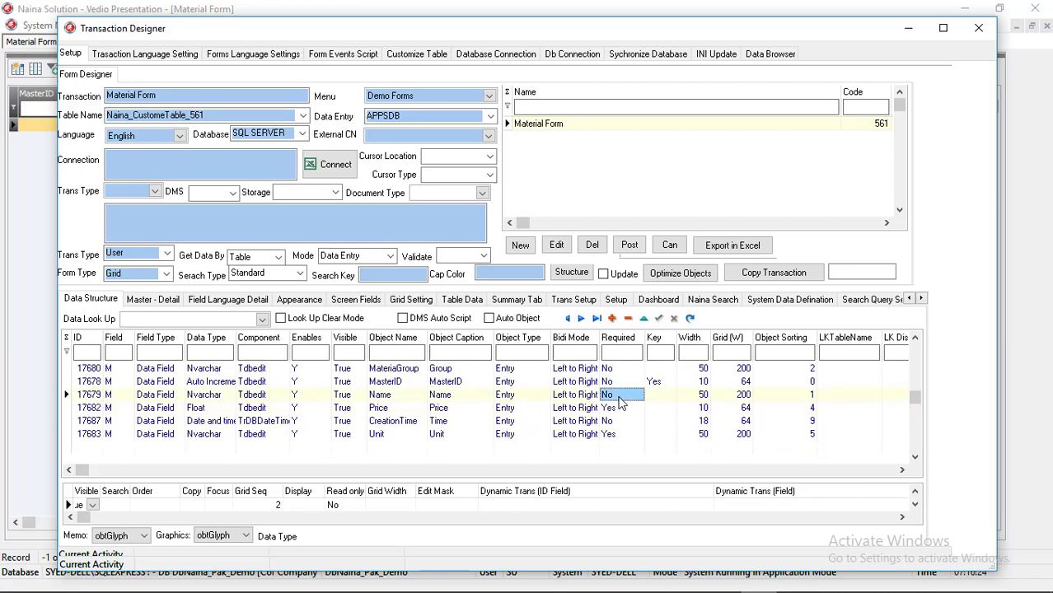
pyautogui.click(636, 397)
pyautogui.click(637, 398)
pyautogui.click(618, 407)
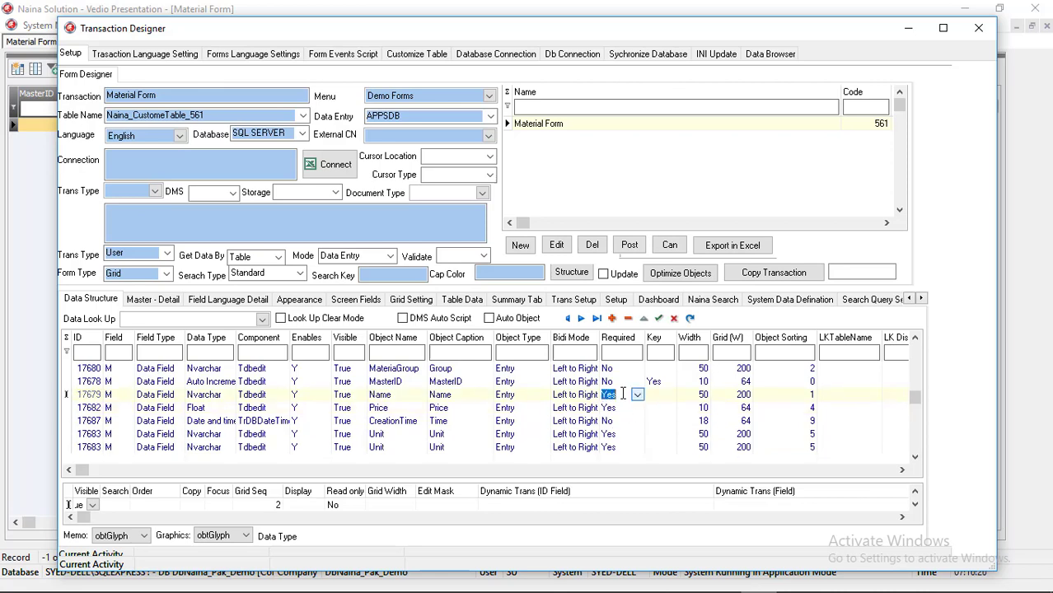
# Step: Make the MateriaGroup field required in the data structure and commit the change
pyautogui.click(623, 383)
pyautogui.scroll(2, 623, 389)
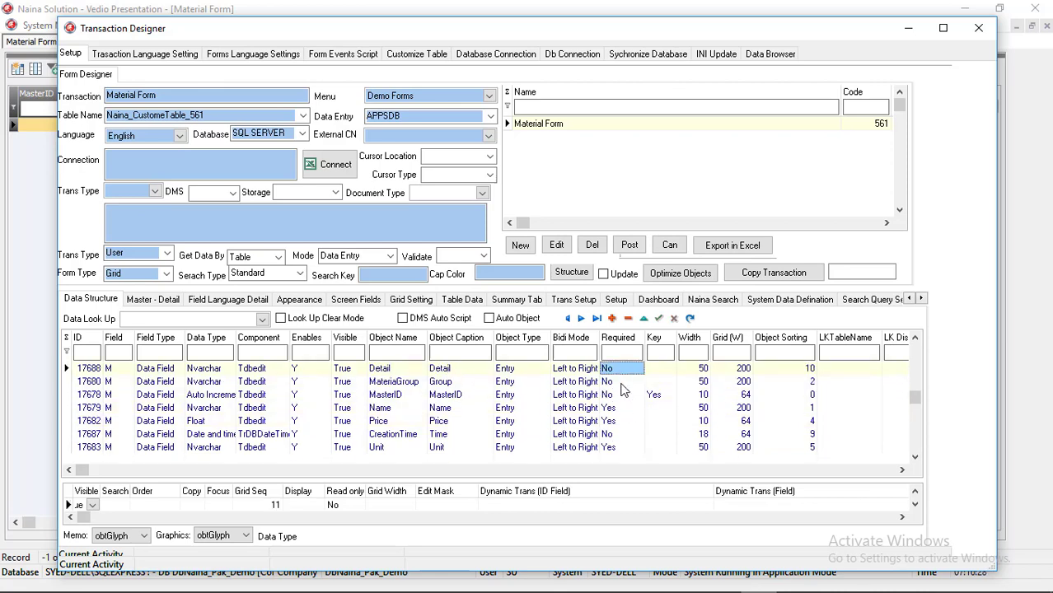
pyautogui.click(624, 383)
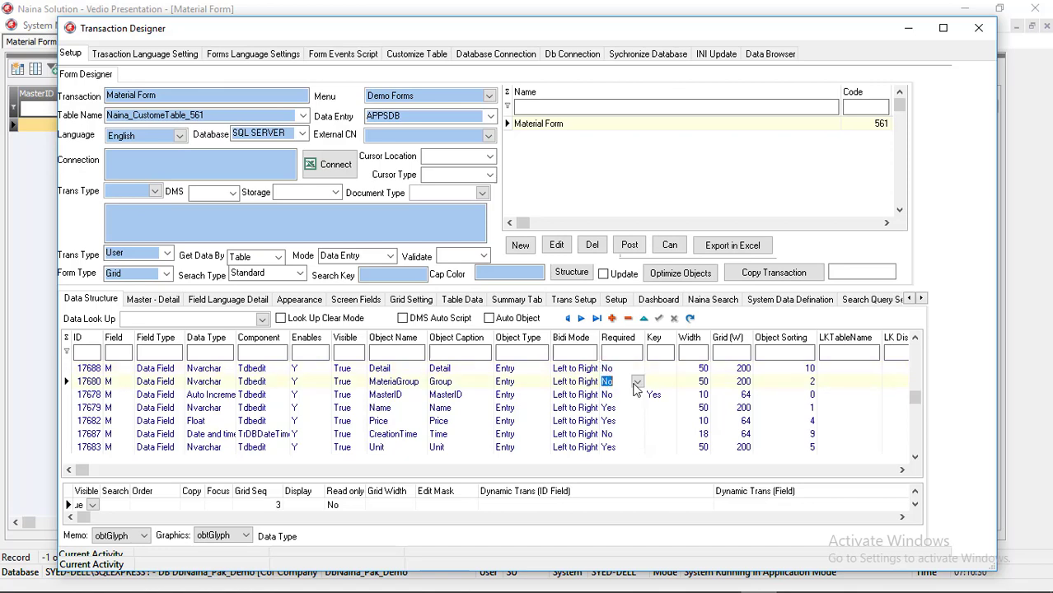
pyautogui.click(636, 381)
pyautogui.click(624, 401)
pyautogui.click(620, 371)
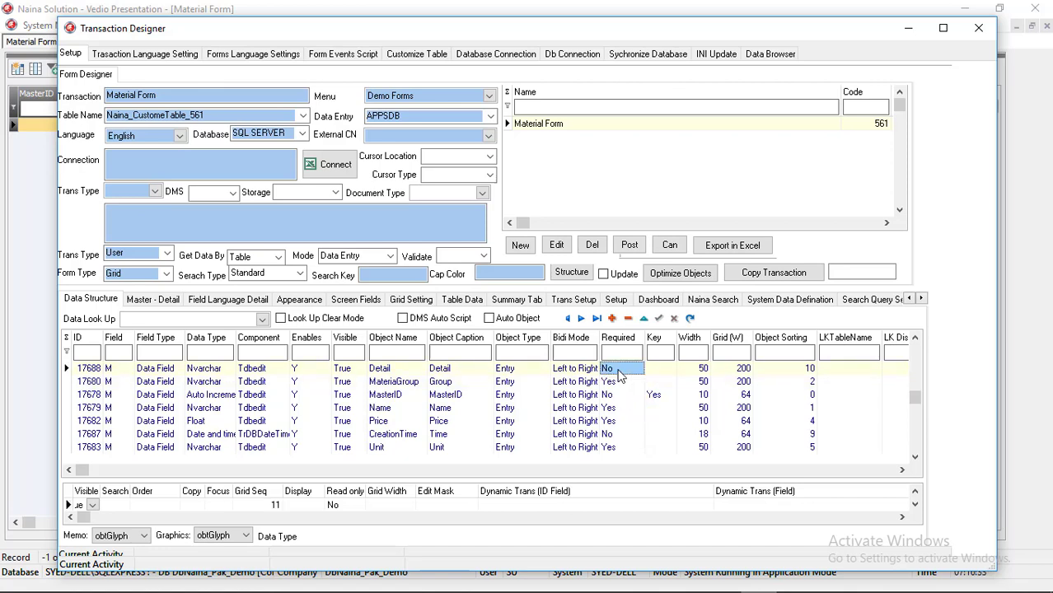
# Step: Close the Transaction Designer, reopen the Material Form from the Demo Forms, and load its existing records
pyautogui.click(981, 29)
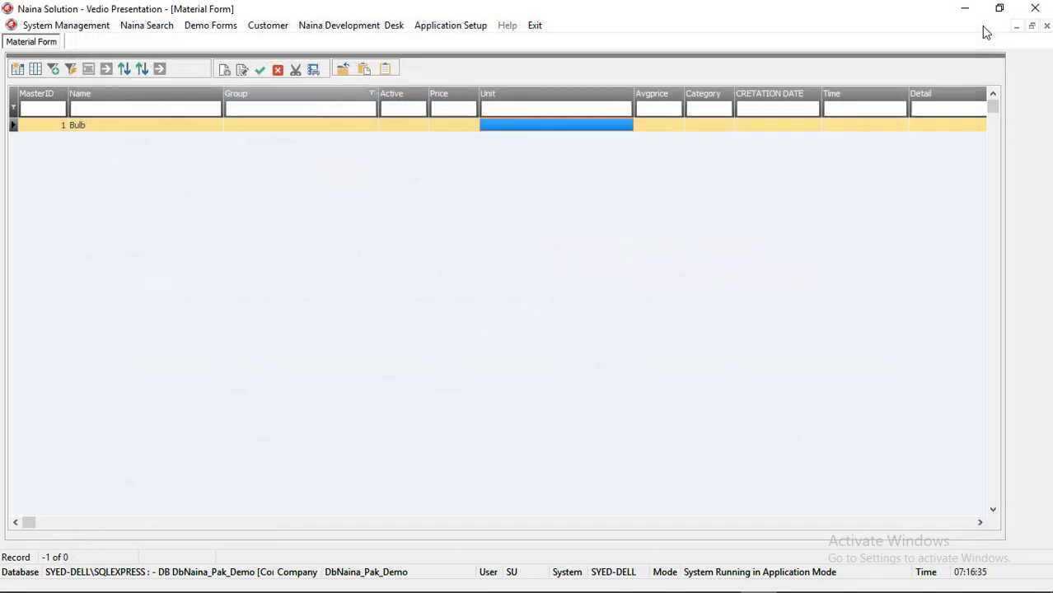
pyautogui.click(1047, 27)
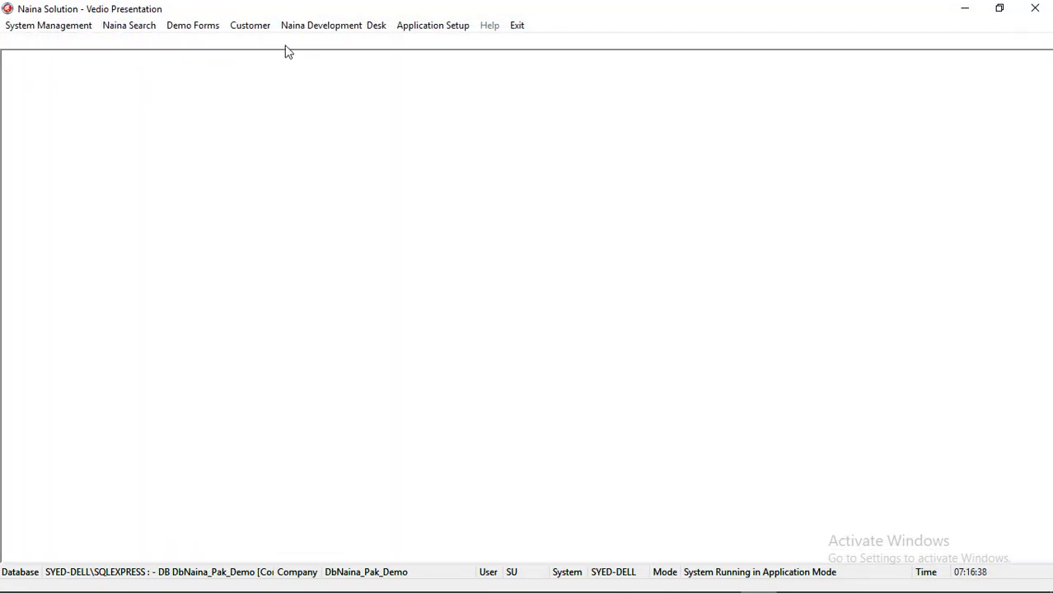
pyautogui.click(190, 27)
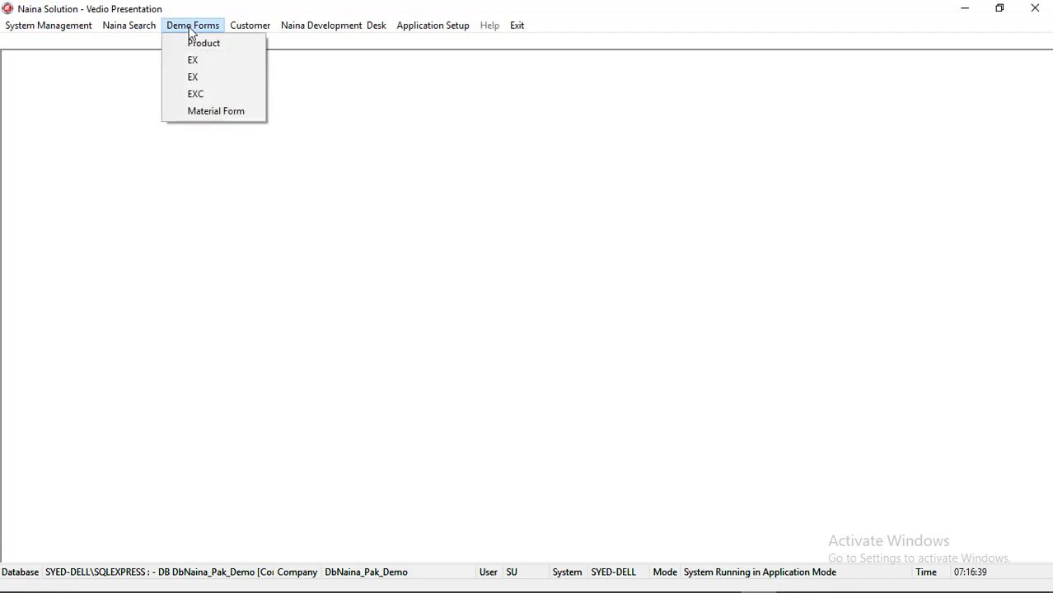
pyautogui.click(210, 120)
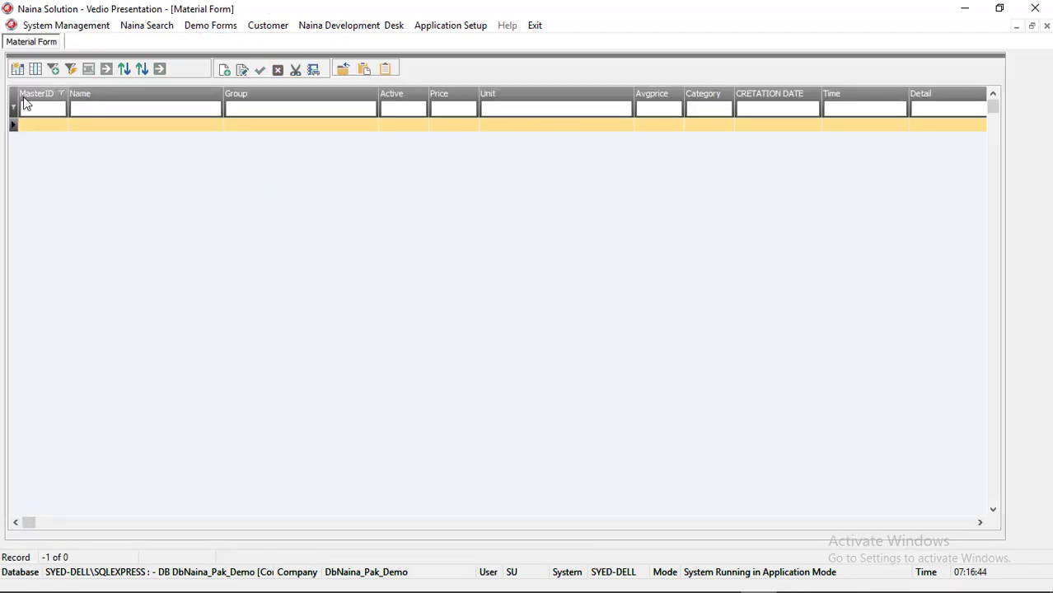
pyautogui.click(17, 69)
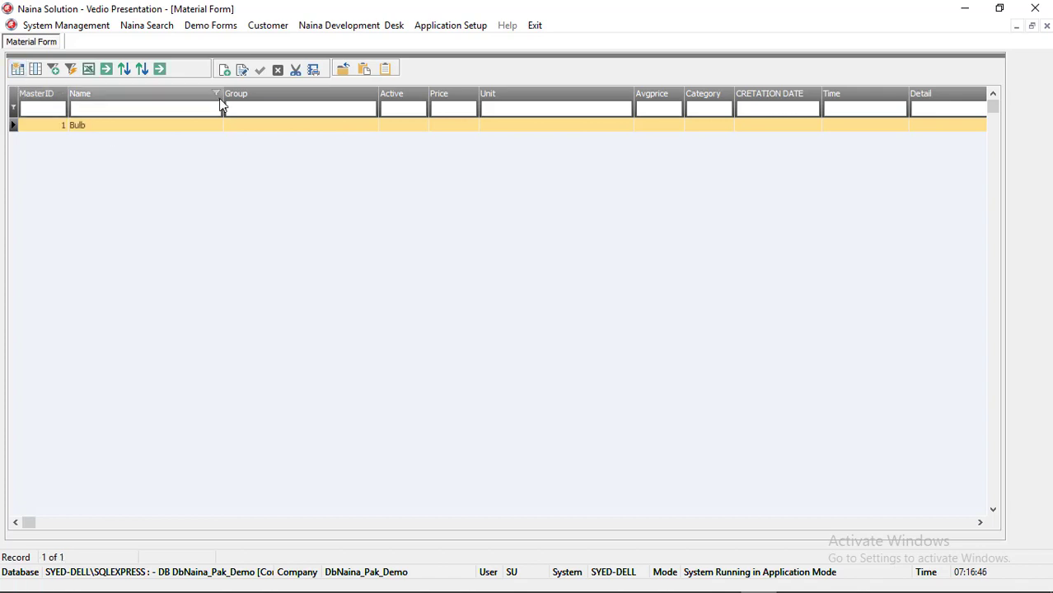
# Step: Add a record named Fuse and try to save it without a group
pyautogui.click(225, 70)
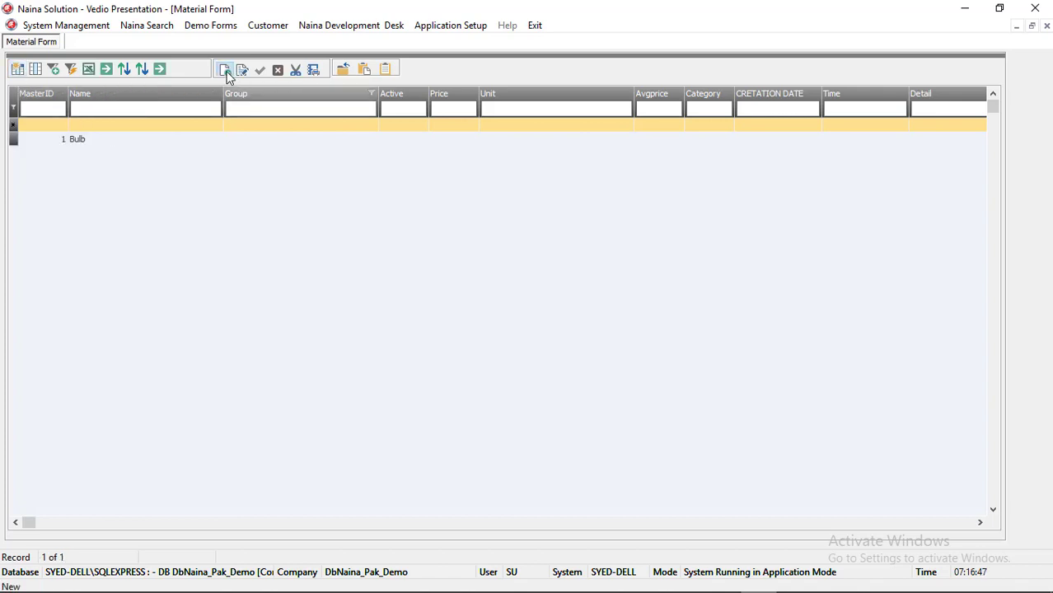
pyautogui.click(176, 130)
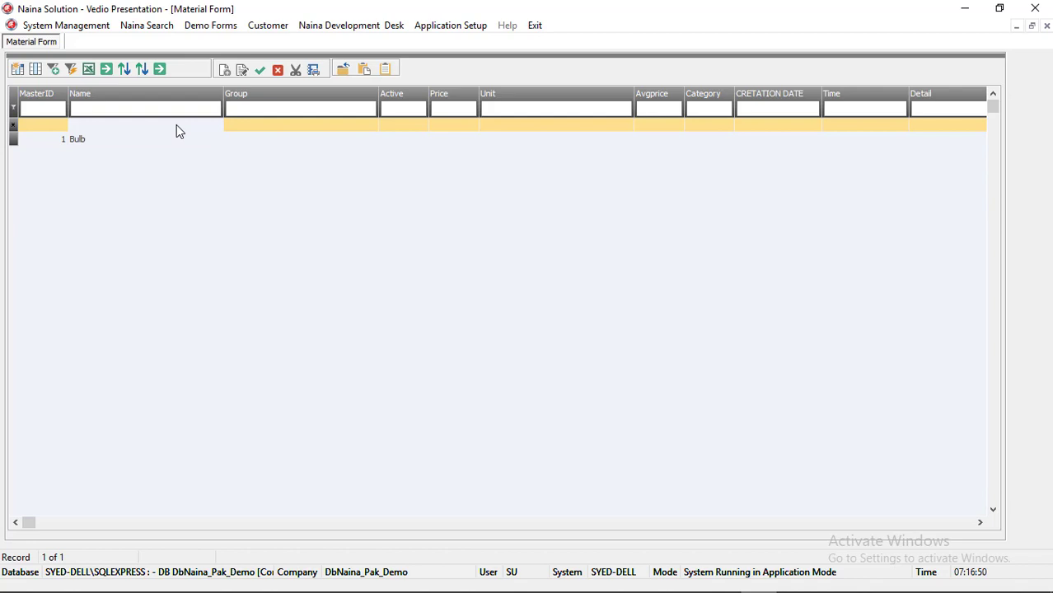
pyautogui.write('Fuse')
pyautogui.press('Tab')
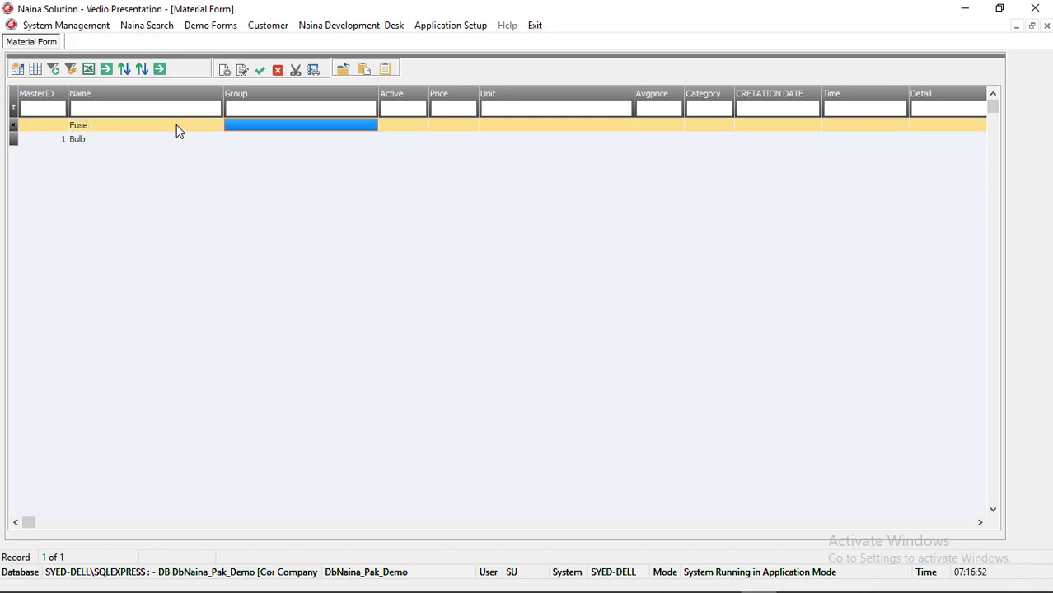
pyautogui.press('Tab')
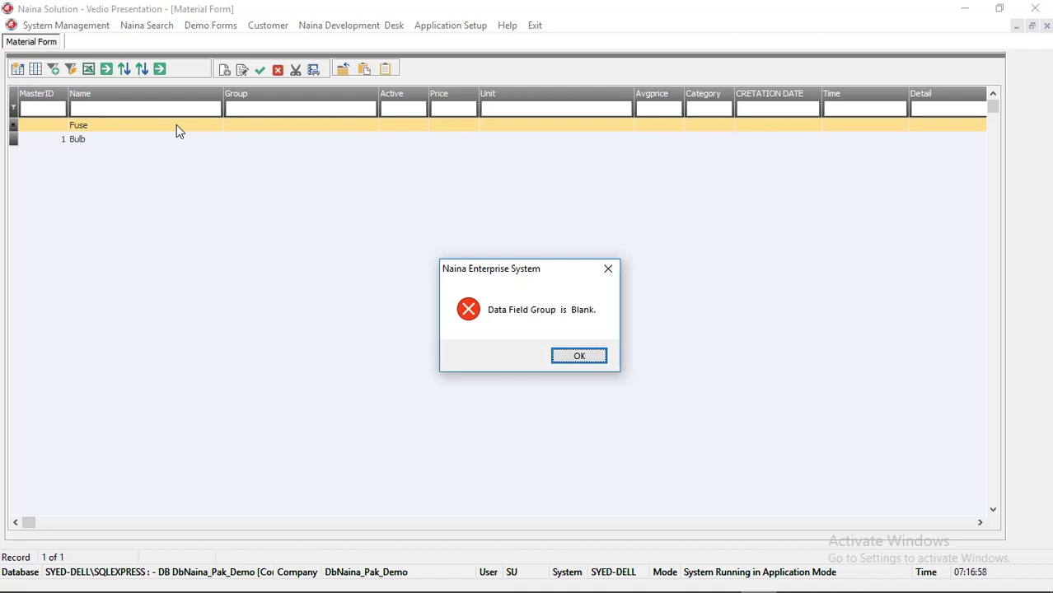
pyautogui.press('Return')
# Step: Set the Fuse record's group to Elec and try to save it without a price
pyautogui.click(248, 125)
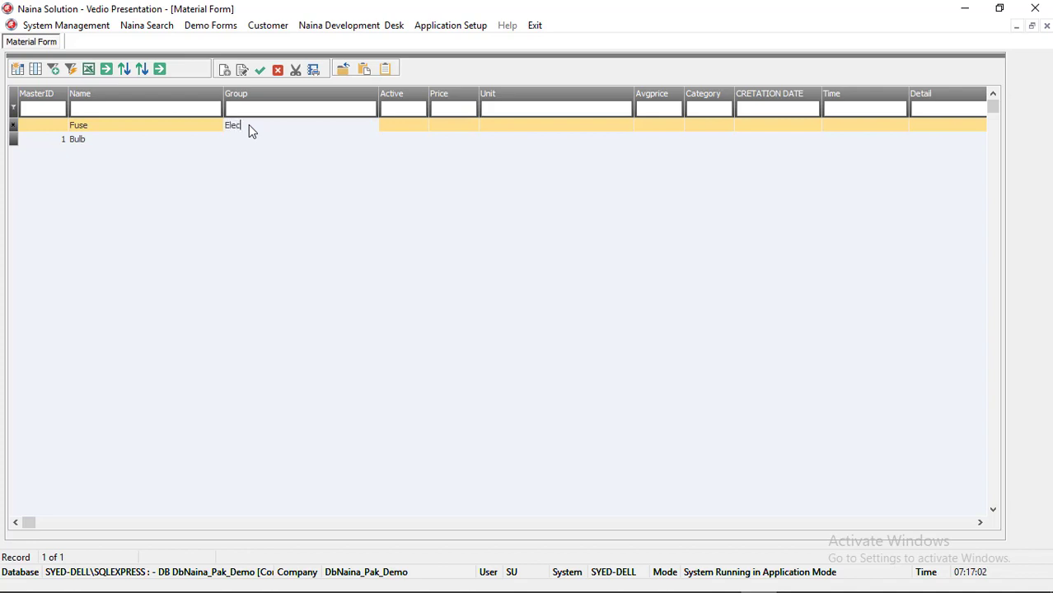
pyautogui.press('Tab')
pyautogui.press('Return')
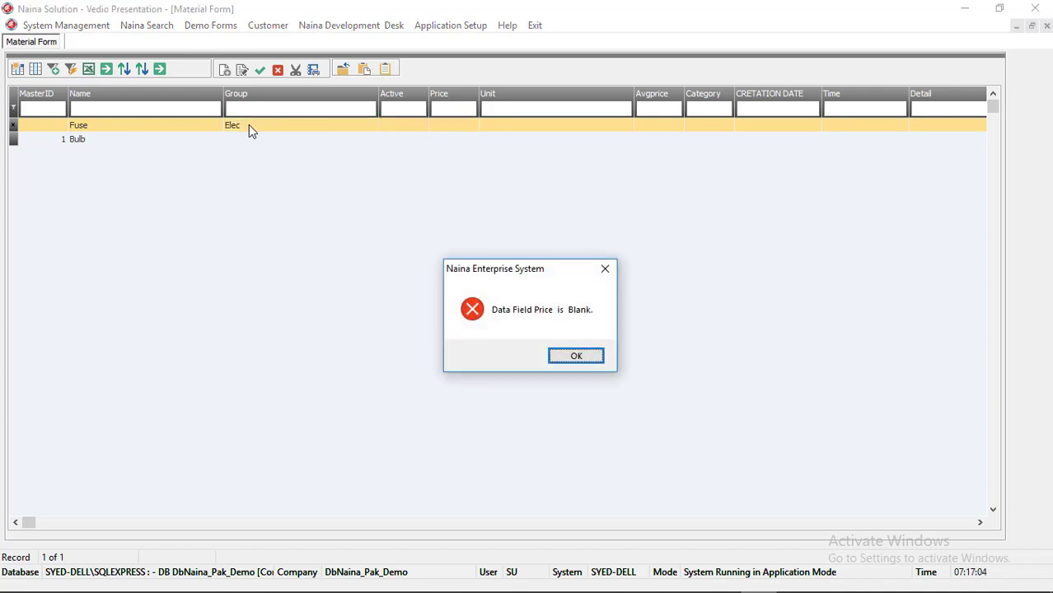
pyautogui.press('Return')
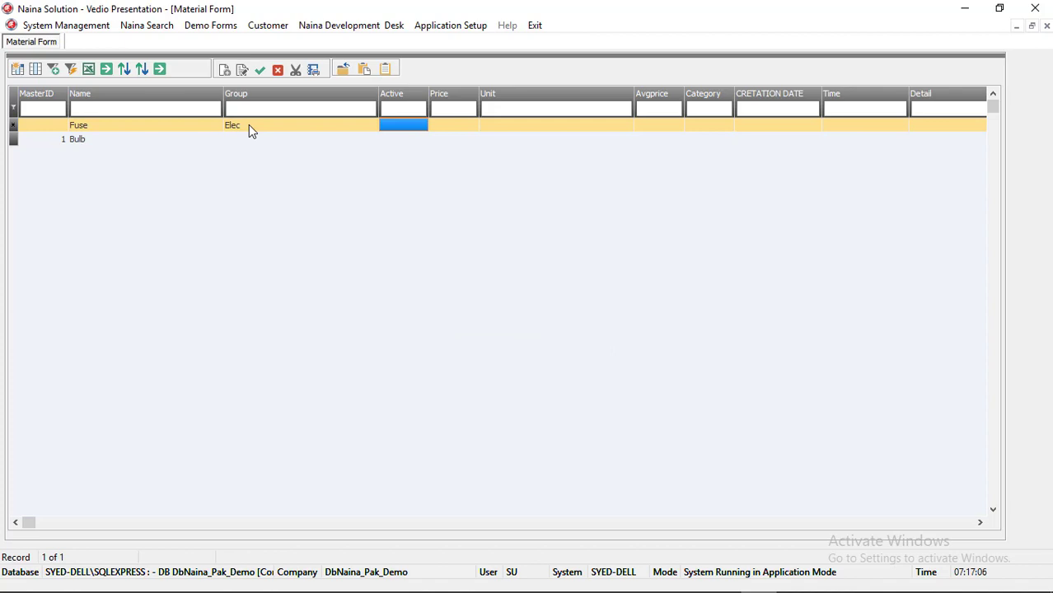
# Step: Set the Fuse record's price to 120.90 and try to save it without a unit
pyautogui.press('Tab')
pyautogui.write('120')
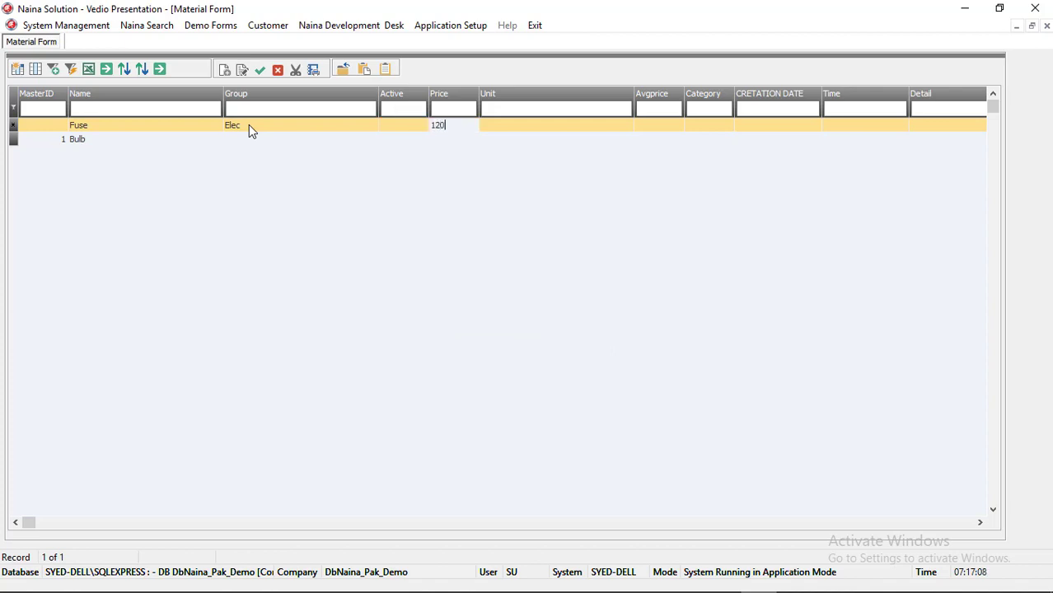
pyautogui.write('.90')
pyautogui.press('Return')
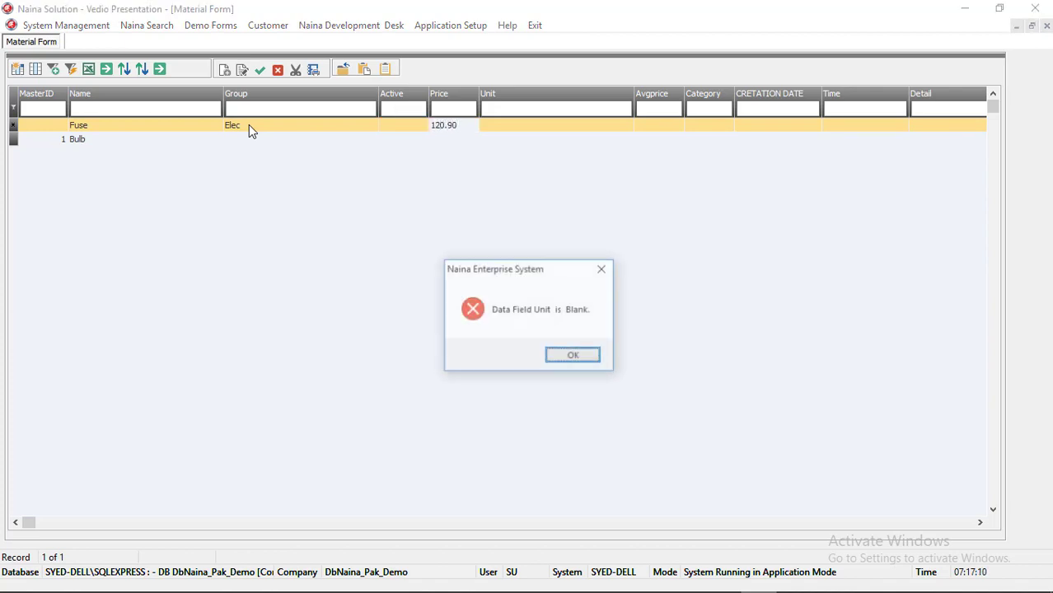
# Step: Dismiss the blank-unit warning, set the Fuse record's unit to ea, and save the record
pyautogui.press('Return')
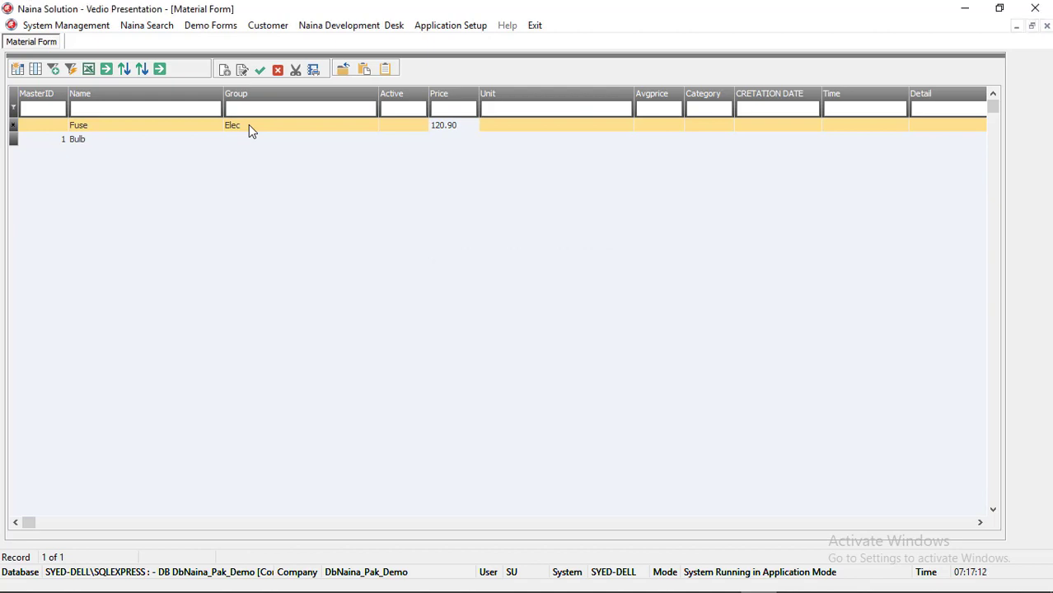
pyautogui.write('ea')
pyautogui.press('Return')
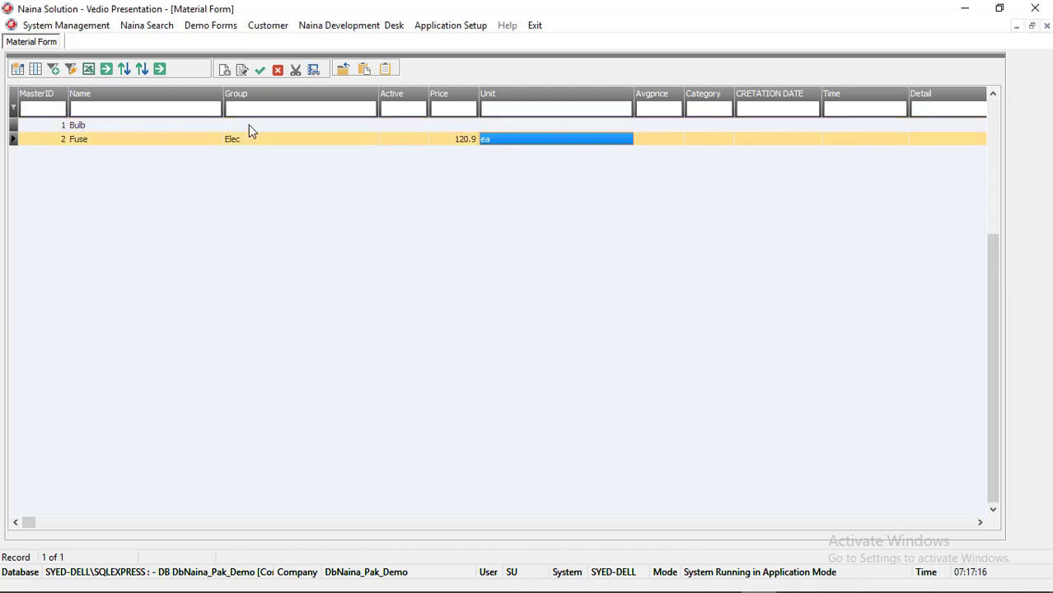
# Step: Review the saved Fuse record's fields from Name through Time and compare them with the Bulb record
pyautogui.hotkey('shift', 'Tab')
pyautogui.hotkey('shift', 'Tab')
pyautogui.hotkey('shift', 'Tab')
pyautogui.hotkey('shift', 'Tab')
pyautogui.hotkey('shift', 'Tab')
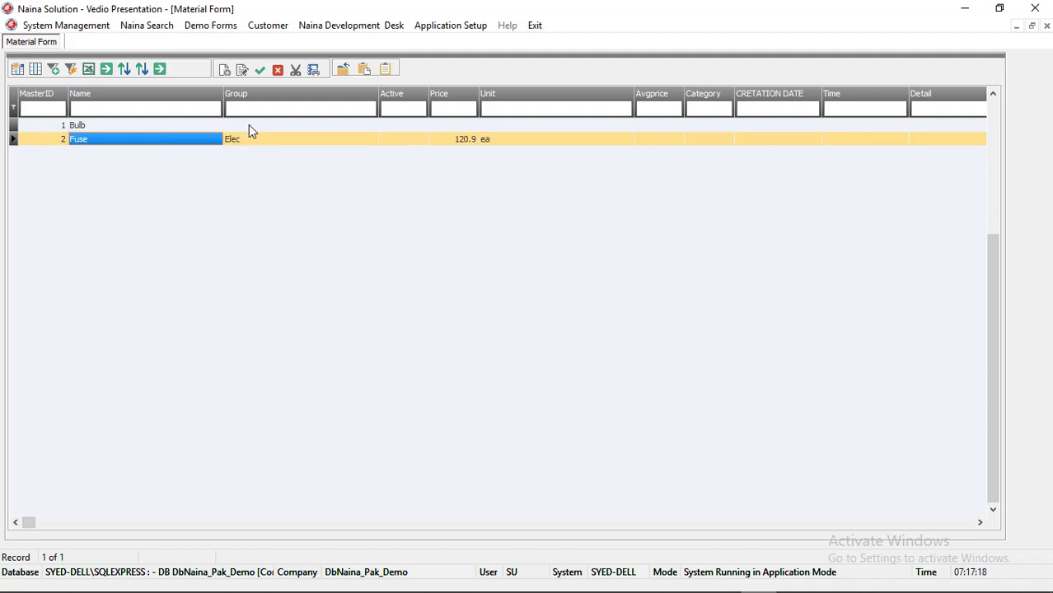
pyautogui.press('Tab')
pyautogui.press('Tab')
pyautogui.press('Tab')
pyautogui.press('Tab')
pyautogui.press('Tab')
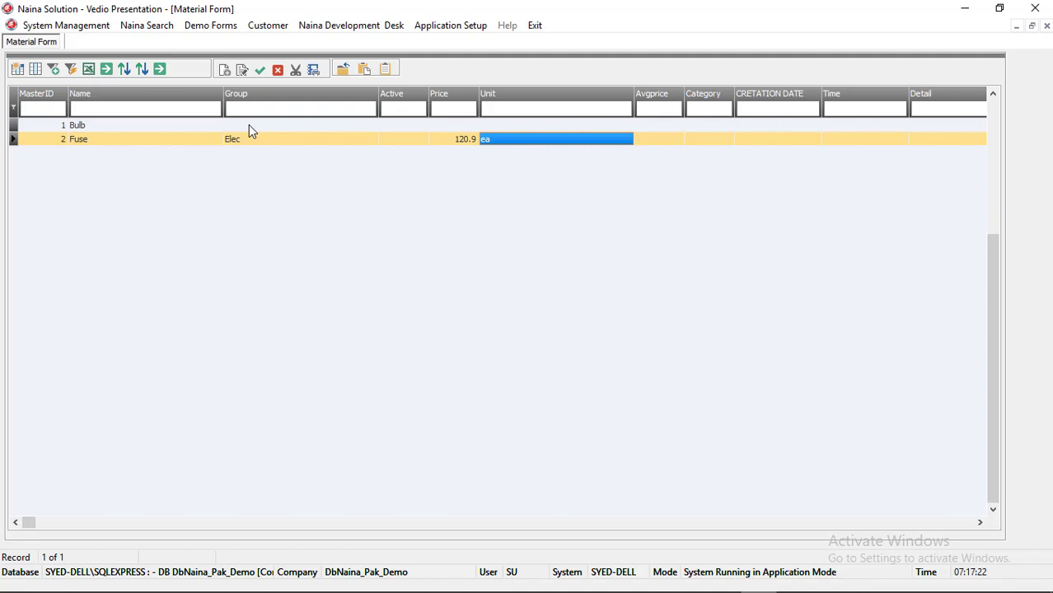
pyautogui.press('Tab')
pyautogui.press('Tab')
pyautogui.press('Tab')
pyautogui.press('Tab')
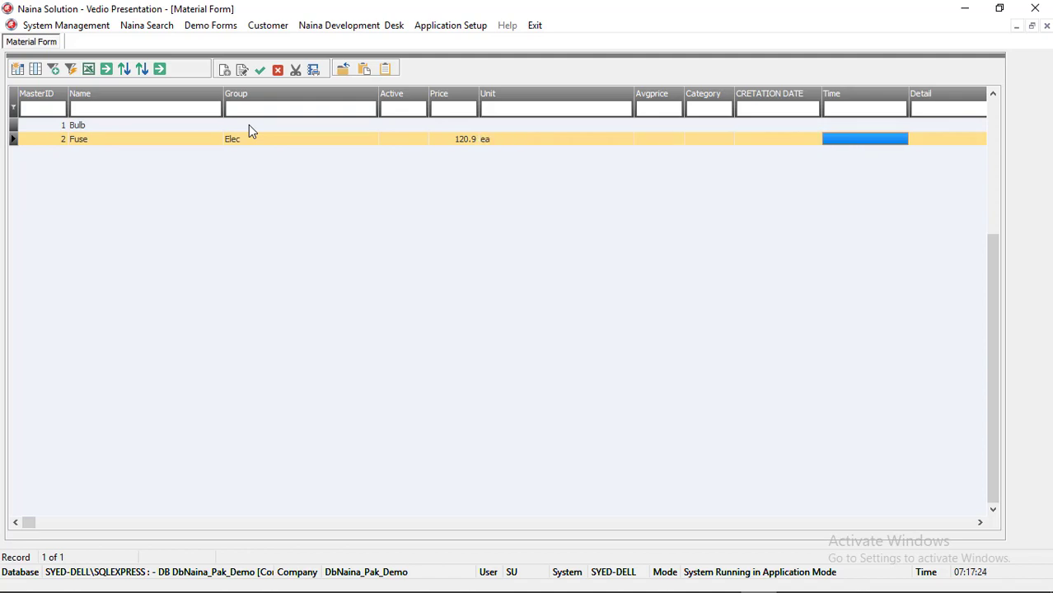
pyautogui.hotkey('shift', 'Tab')
pyautogui.hotkey('shift', 'Tab')
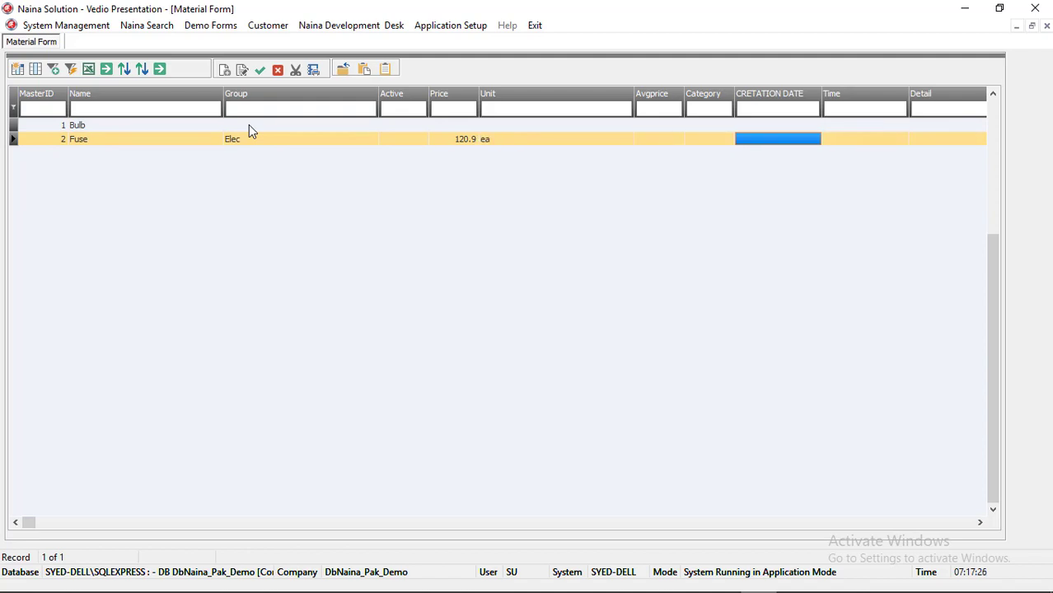
pyautogui.press('Home')
pyautogui.press('Tab')
pyautogui.press('Tab')
pyautogui.press('Tab')
pyautogui.press('Tab')
pyautogui.press('Tab')
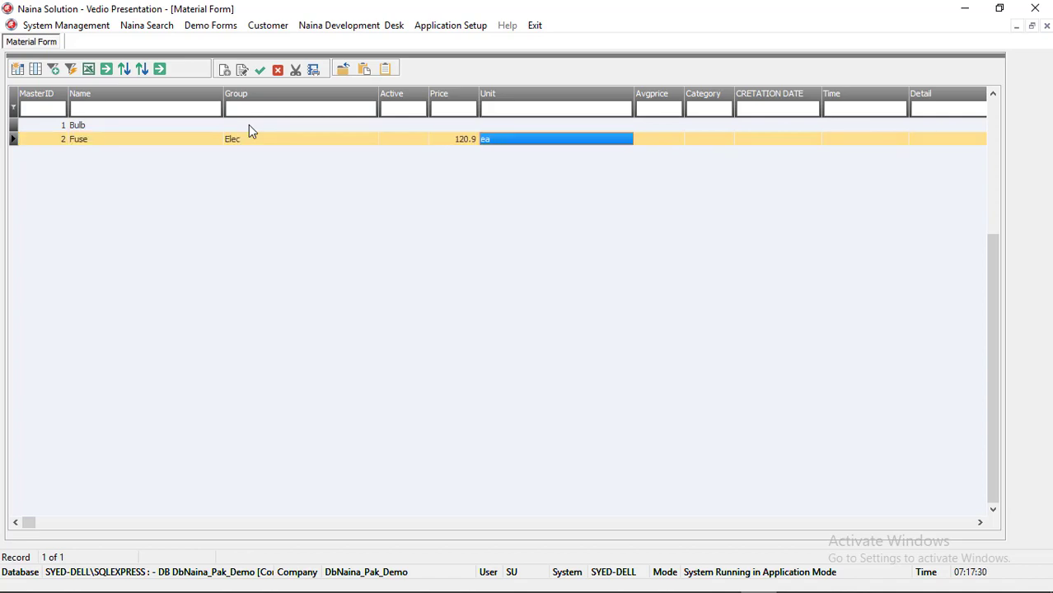
pyautogui.hotkey('shift', 'Tab')
pyautogui.hotkey('shift', 'Tab')
pyautogui.hotkey('shift', 'Tab')
pyautogui.hotkey('shift', 'Tab')
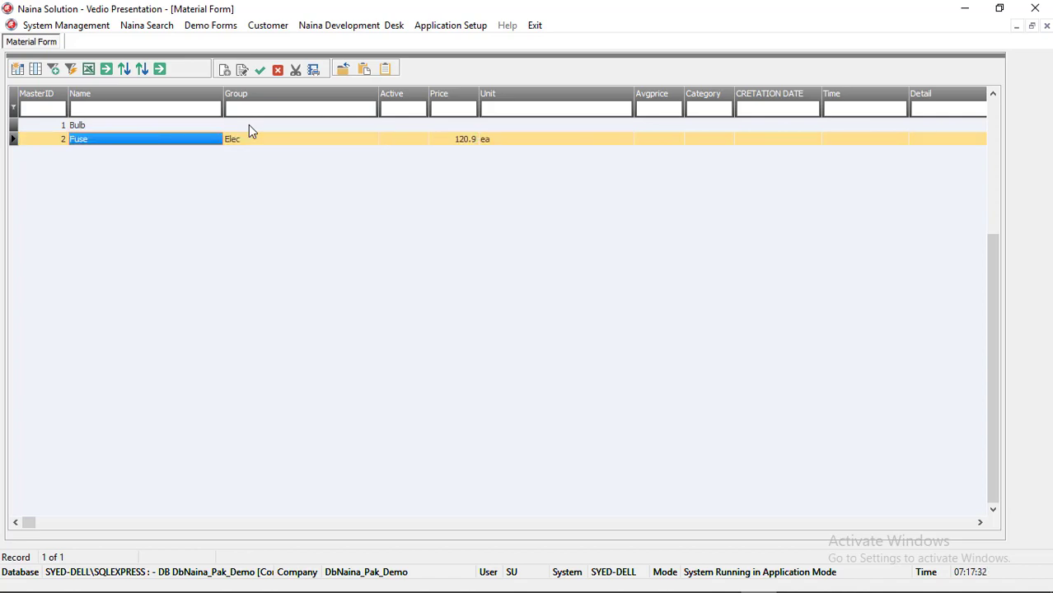
pyautogui.press('Up')
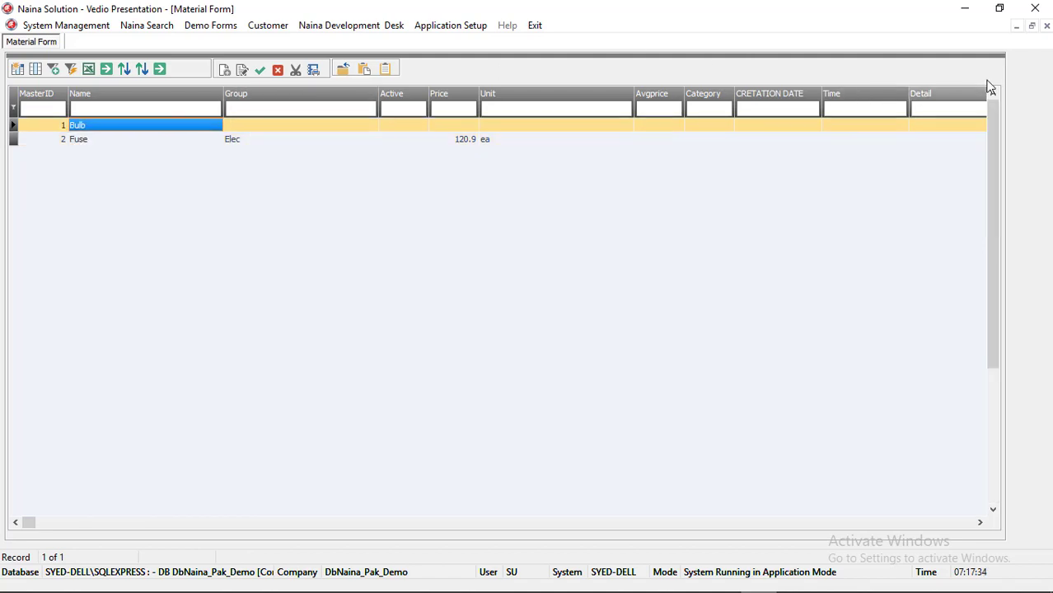
# Step: Close the Naina Solution application
pyautogui.click(1036, 10)
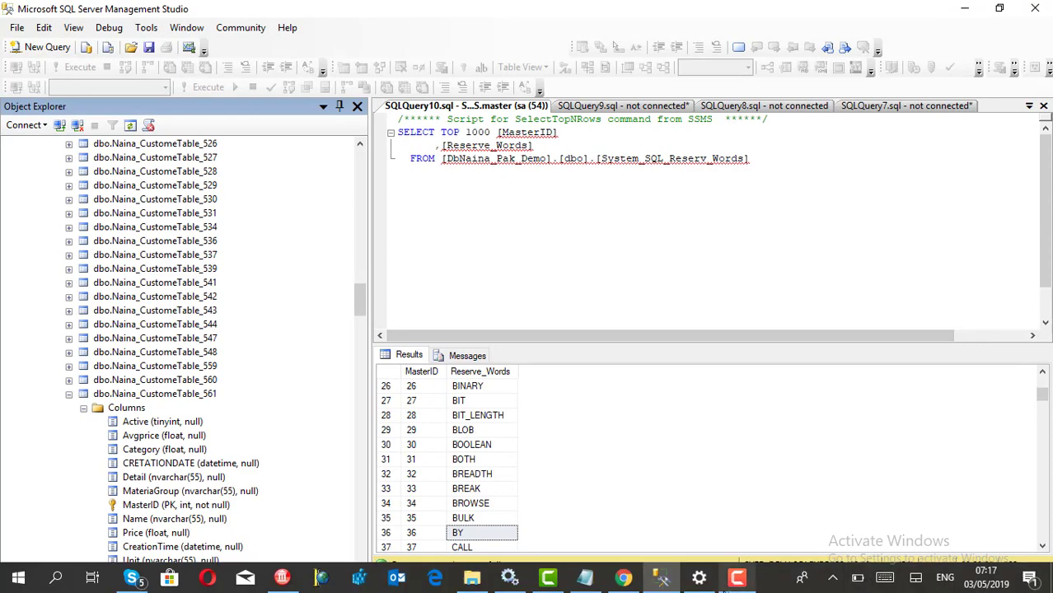